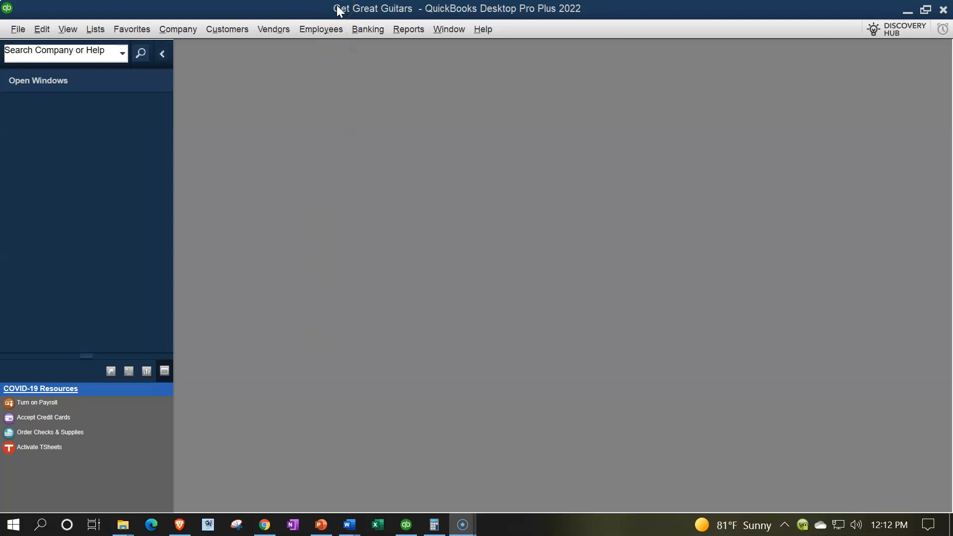
Show the list of open windows and open the company Home page maximized.
click(68, 29)
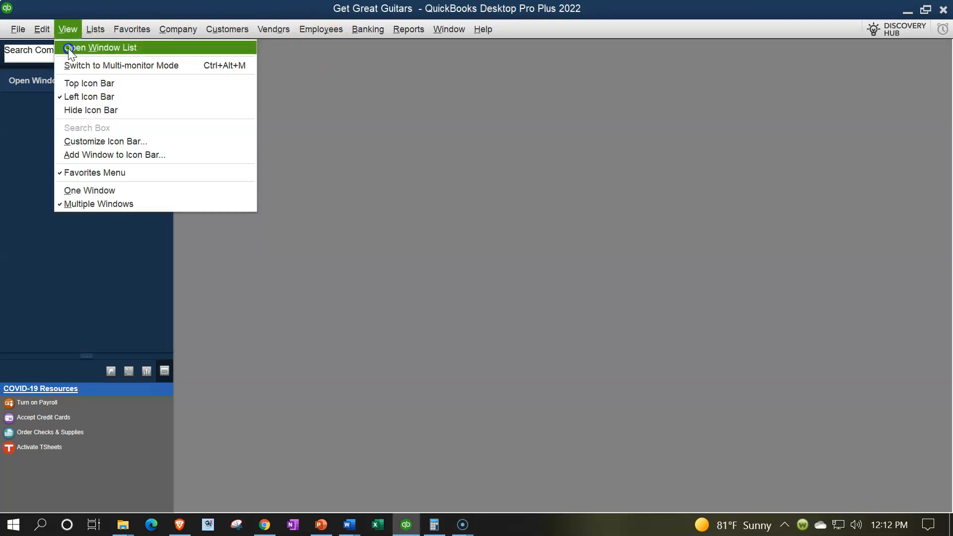
click(67, 48)
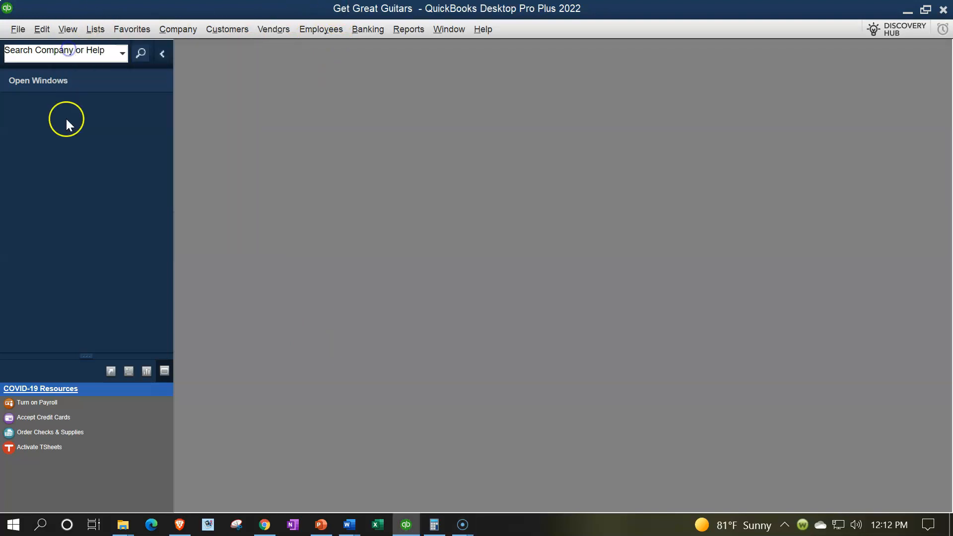
click(177, 28)
click(179, 45)
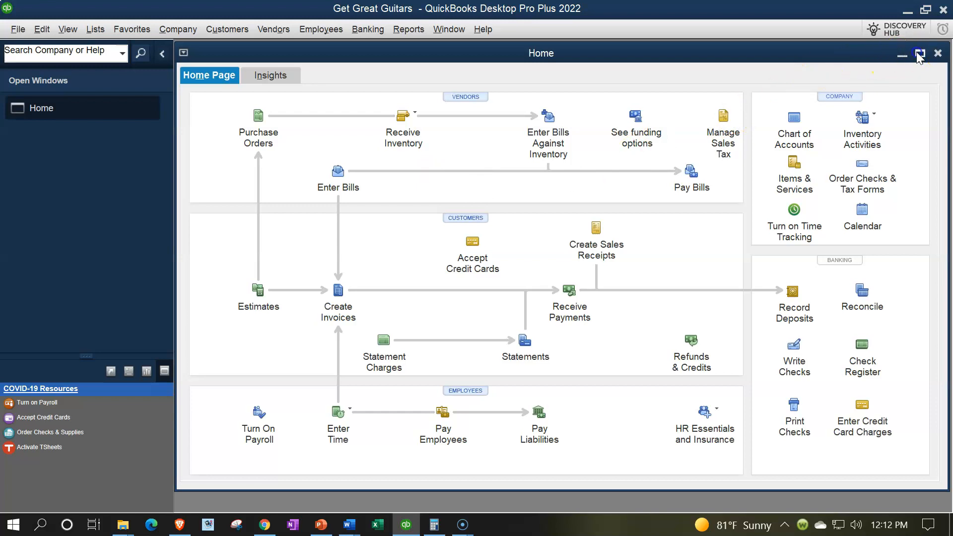
click(920, 54)
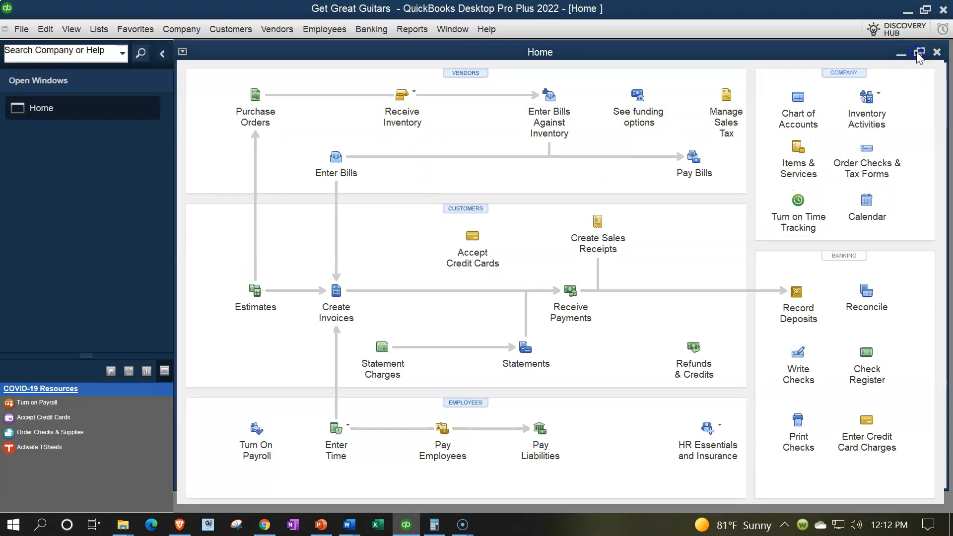
Open the standard Balance Sheet report and set its date range from 01/01/2021 to 12/31/2021.
click(412, 30)
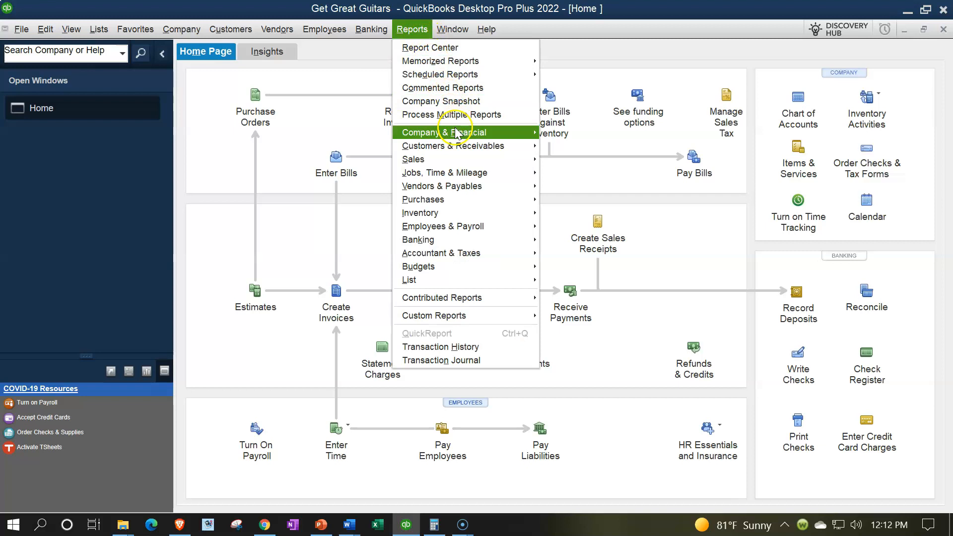
mouse_move(512, 132)
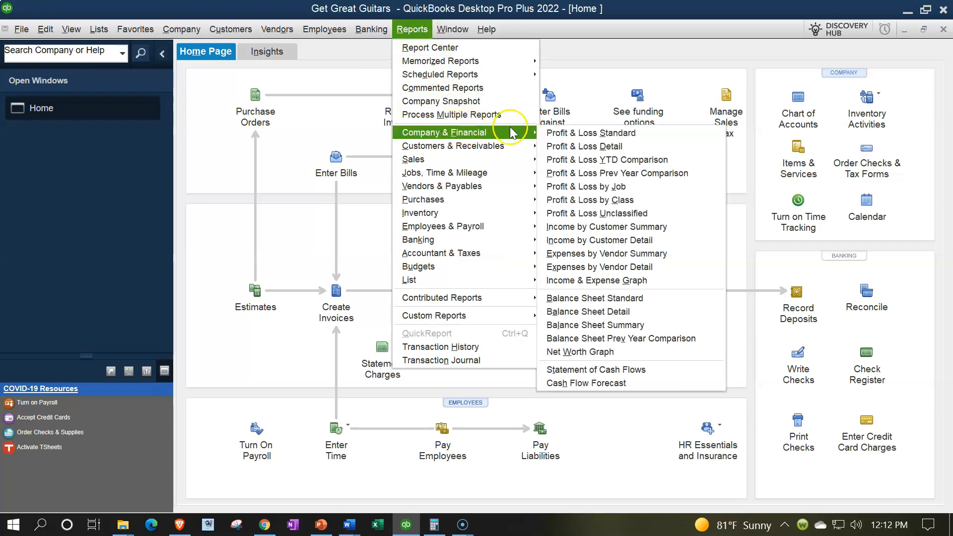
click(591, 298)
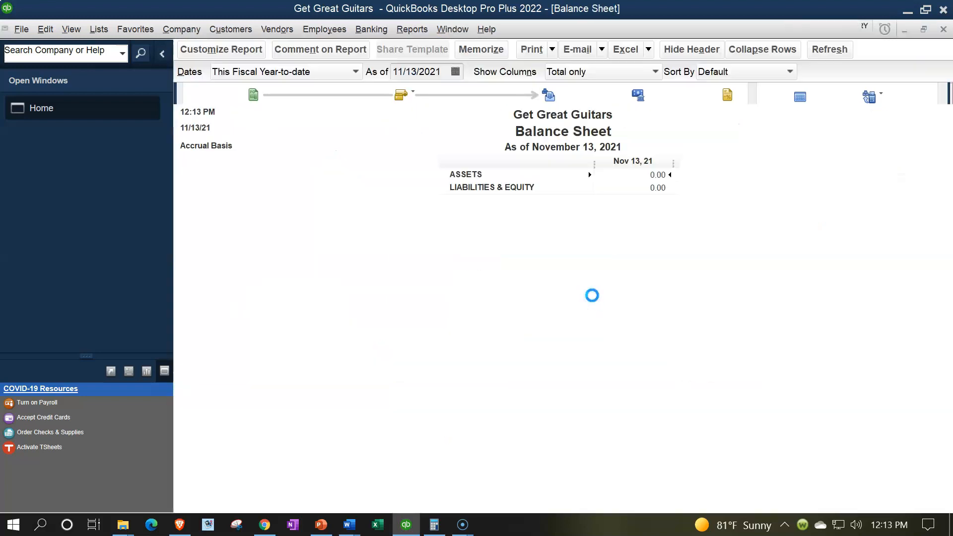
click(228, 50)
key(Tab)
text(01012)
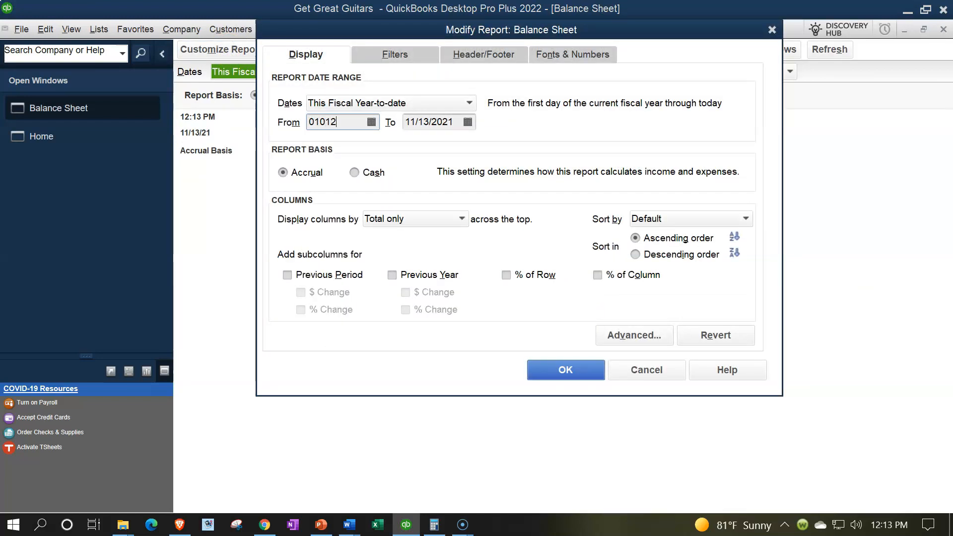
key(Tab)
text(12)
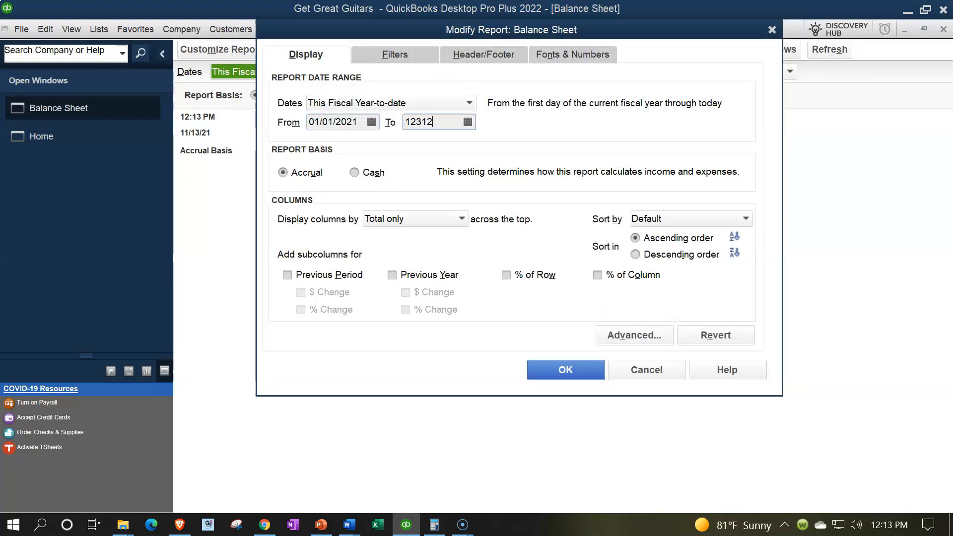
text(/31/2021)
key(Tab)
Set the Balance Sheet's column label font size to 14 and apply the change to all related fonts.
click(541, 55)
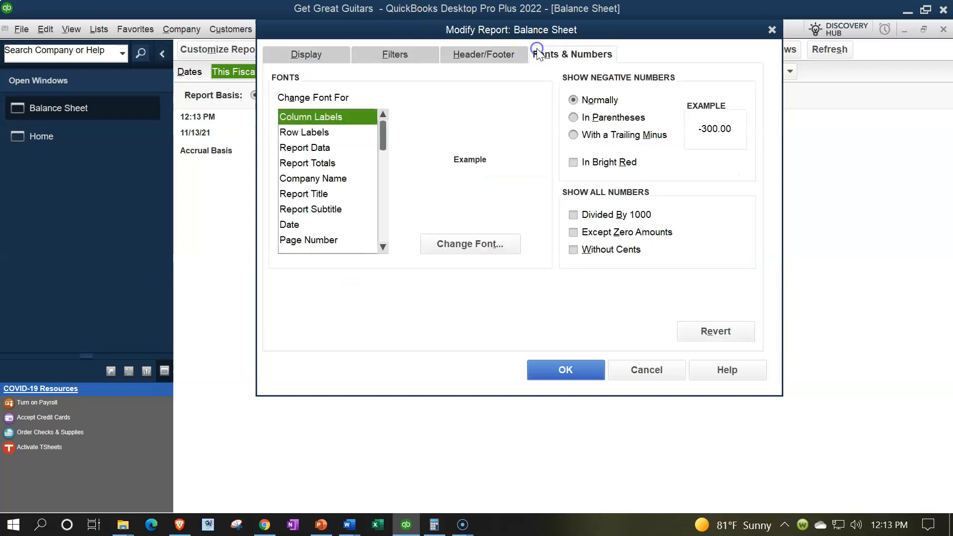
click(456, 243)
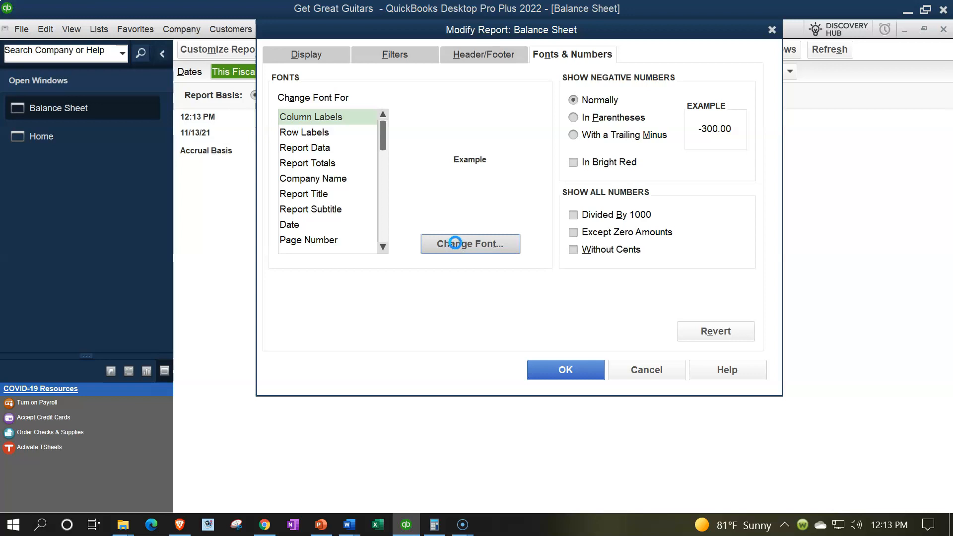
click(481, 203)
click(539, 143)
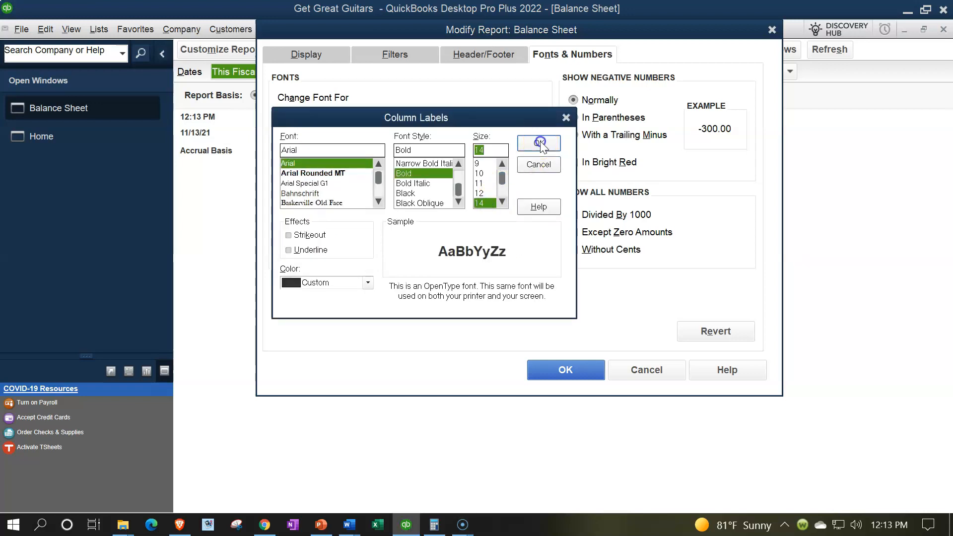
click(425, 163)
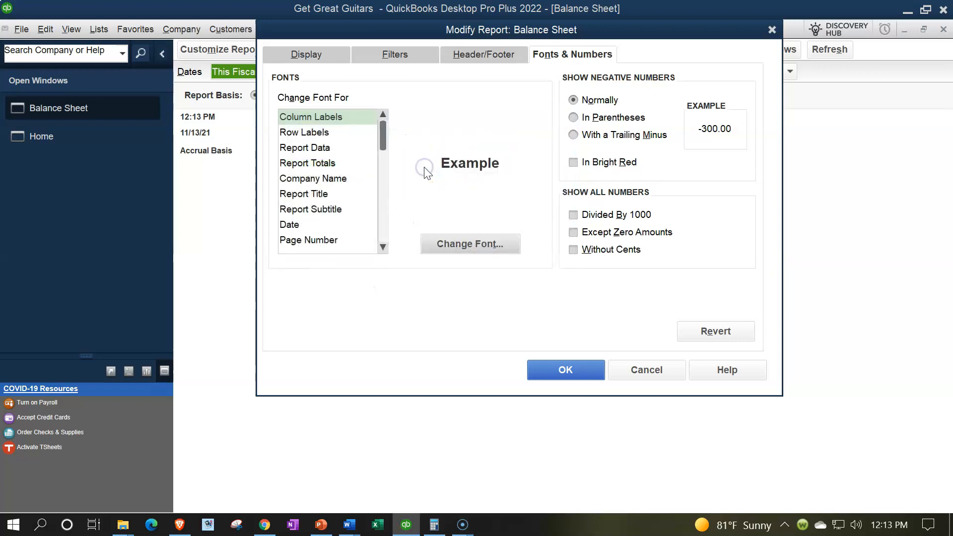
click(564, 370)
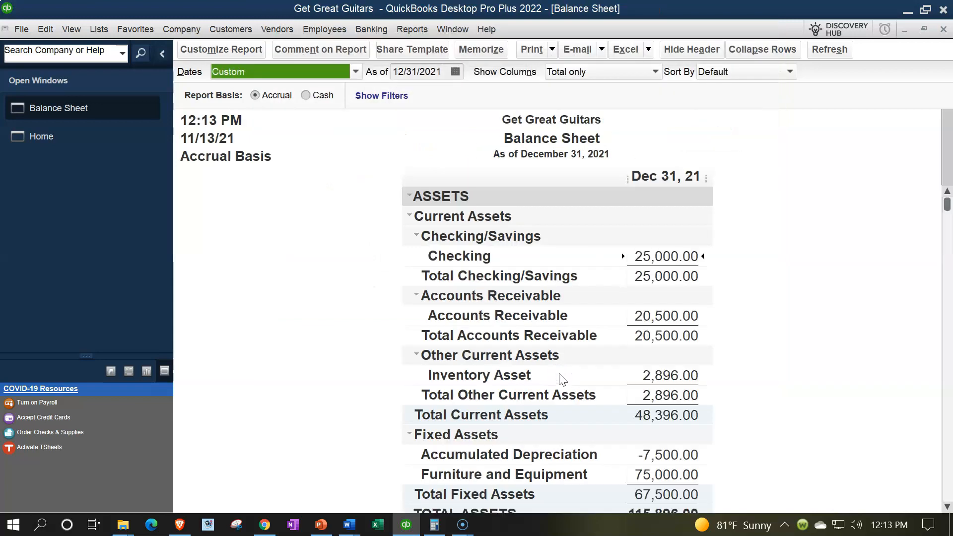
Open the standard Profit & Loss report and set its date range from 01/01/2021 to 12/31/2021.
click(417, 33)
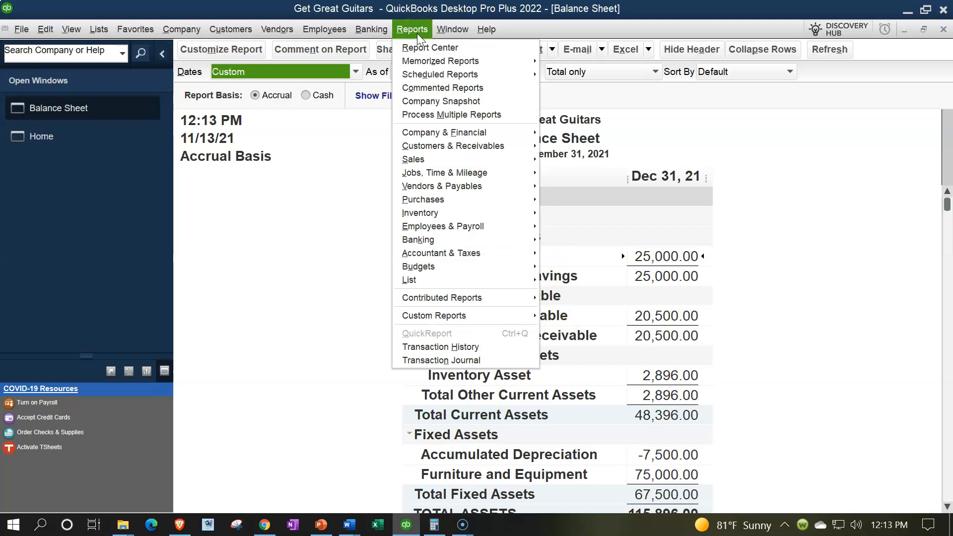
mouse_move(443, 134)
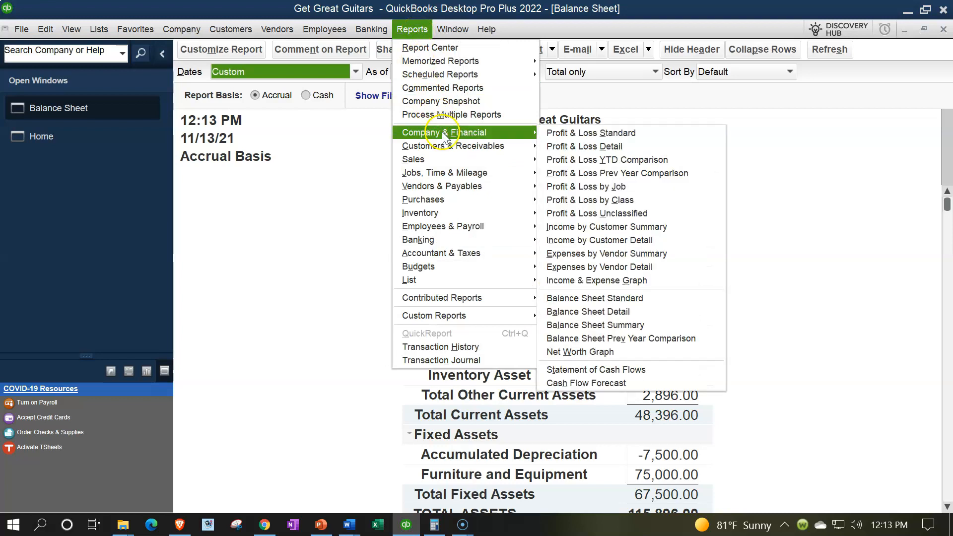
click(550, 133)
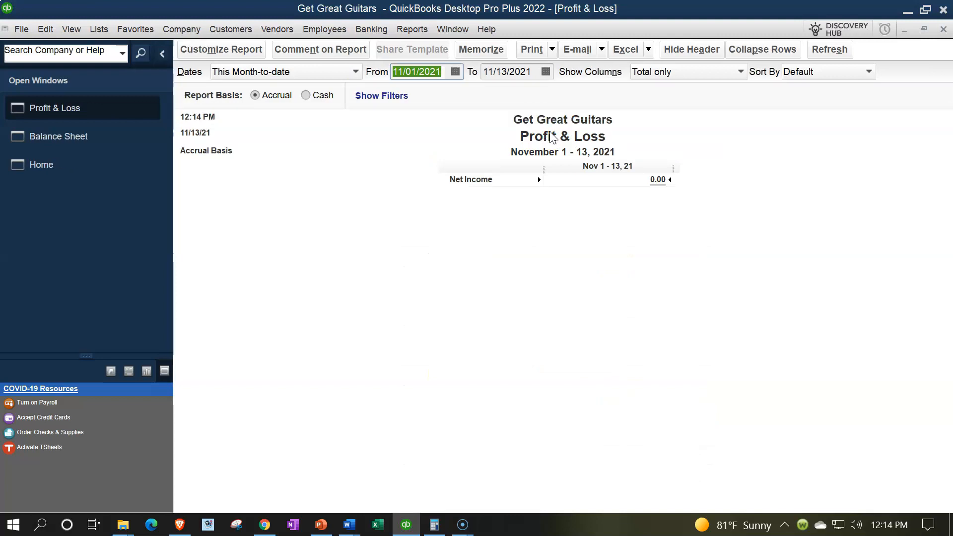
text(01)
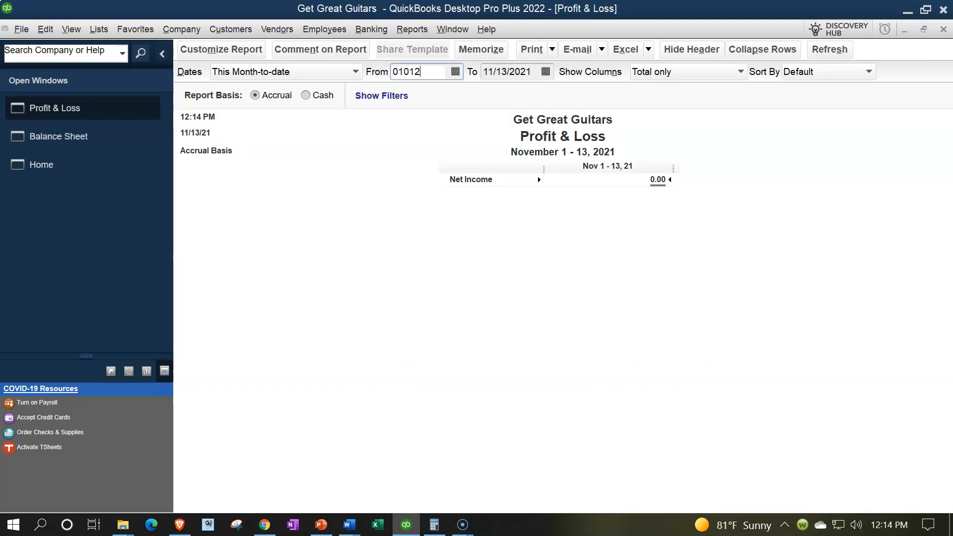
key(Tab)
text(1)
text(2/31)
key(Tab)
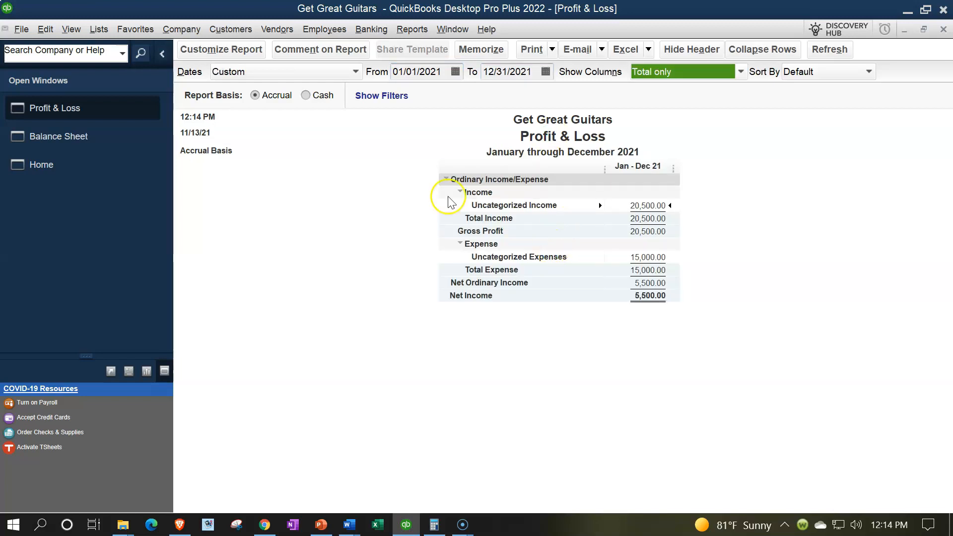
Set the Profit & Loss report's column label font size to 14 and apply it to all related fonts.
click(247, 49)
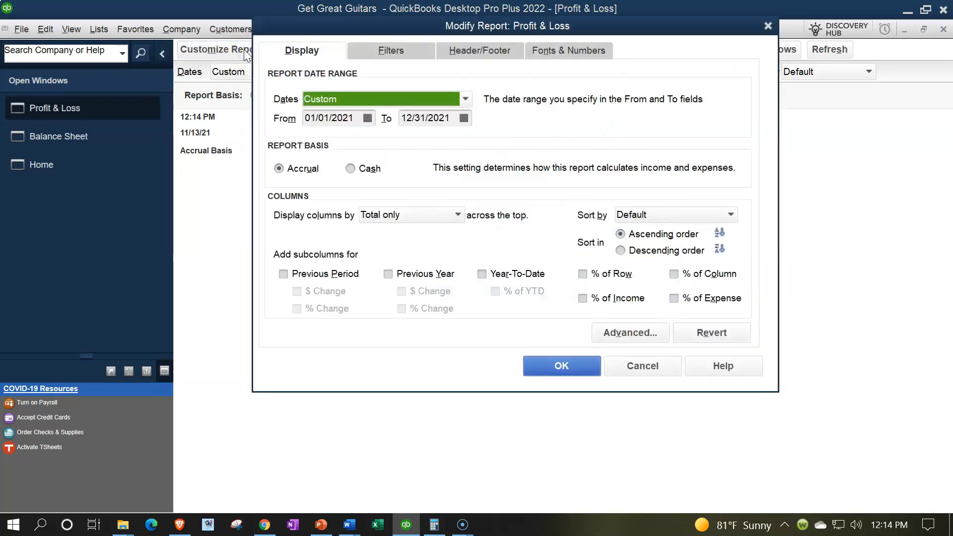
click(569, 49)
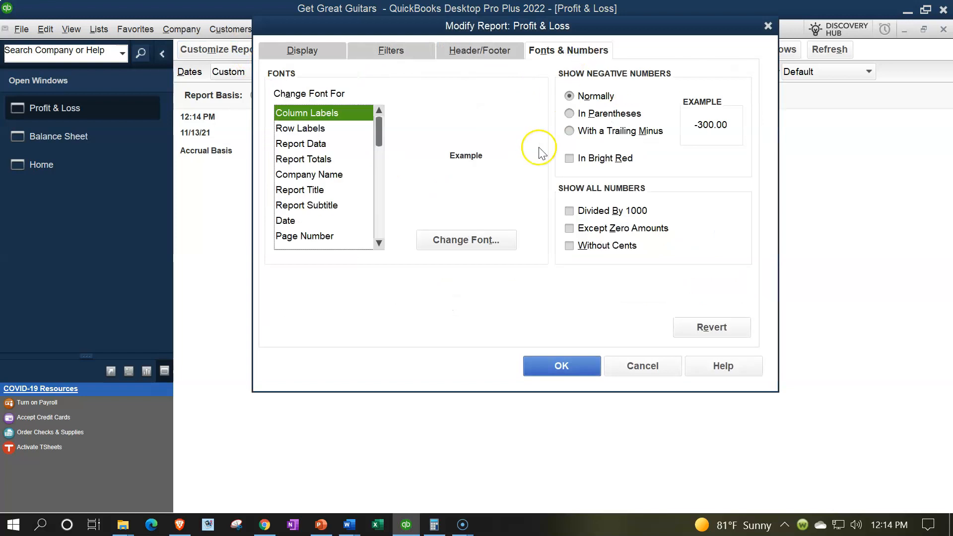
click(504, 238)
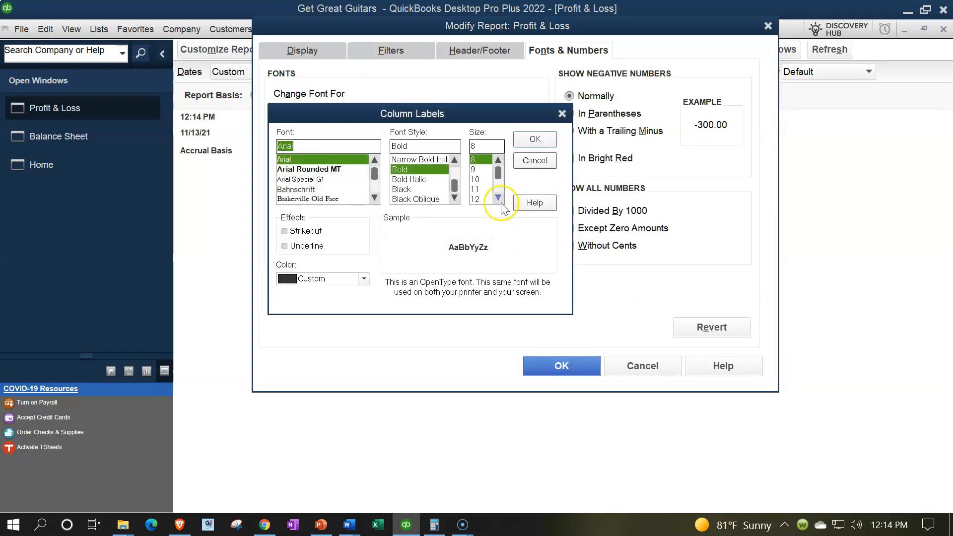
click(500, 198)
click(480, 200)
click(536, 139)
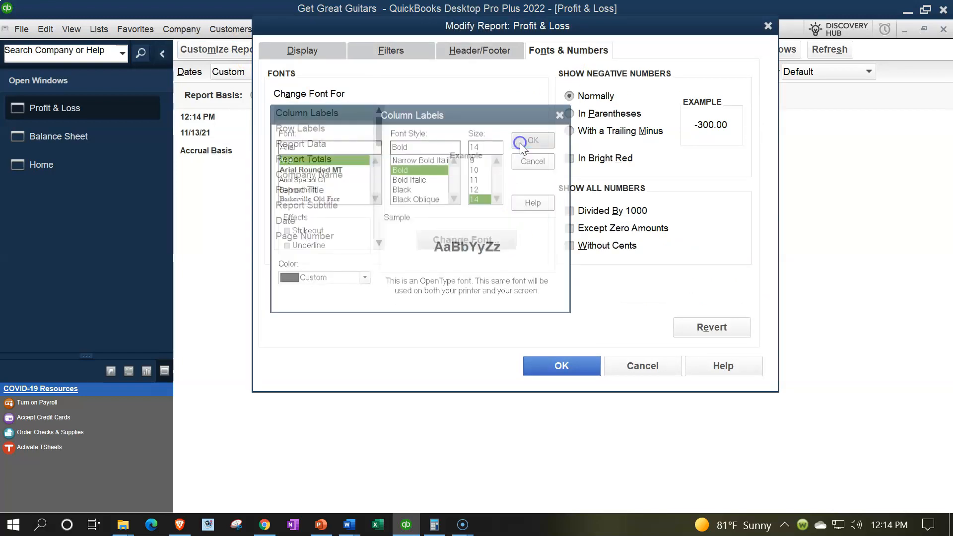
click(423, 164)
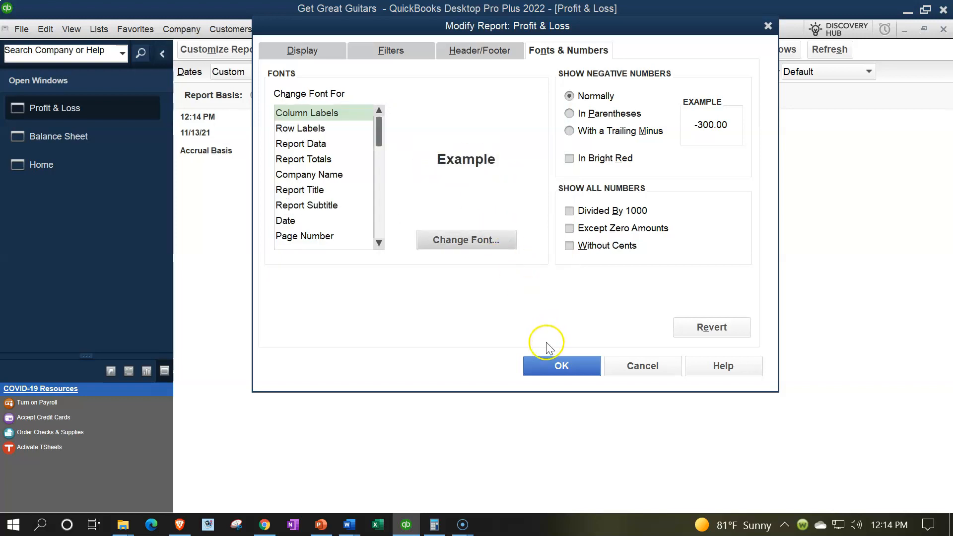
click(550, 366)
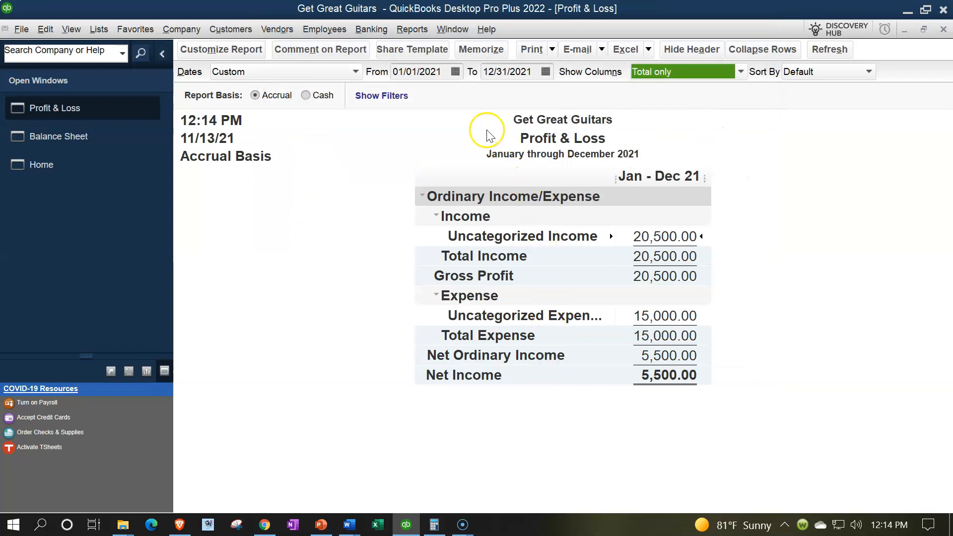
Open the Trial Balance report and set its date range from 01/01/2021 to 12/31/2021.
click(416, 34)
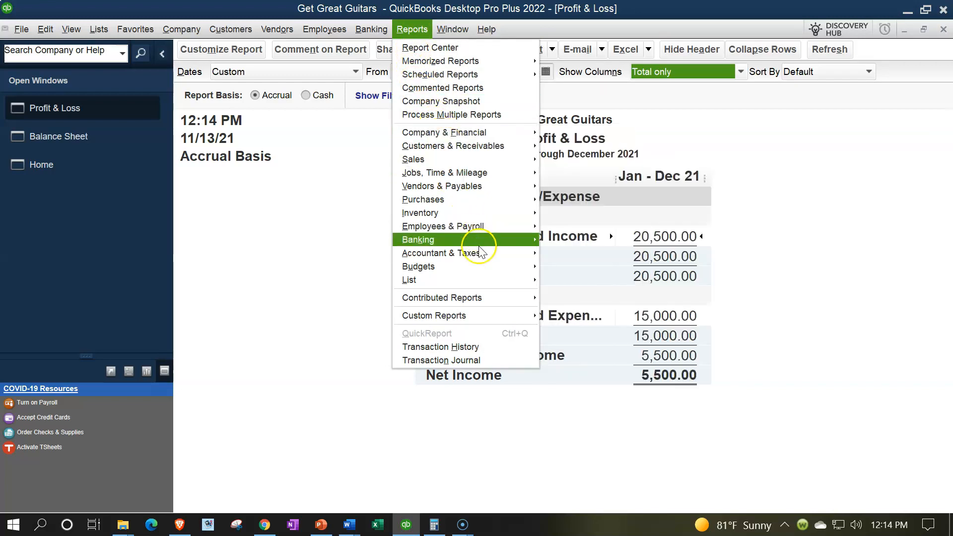
mouse_move(535, 263)
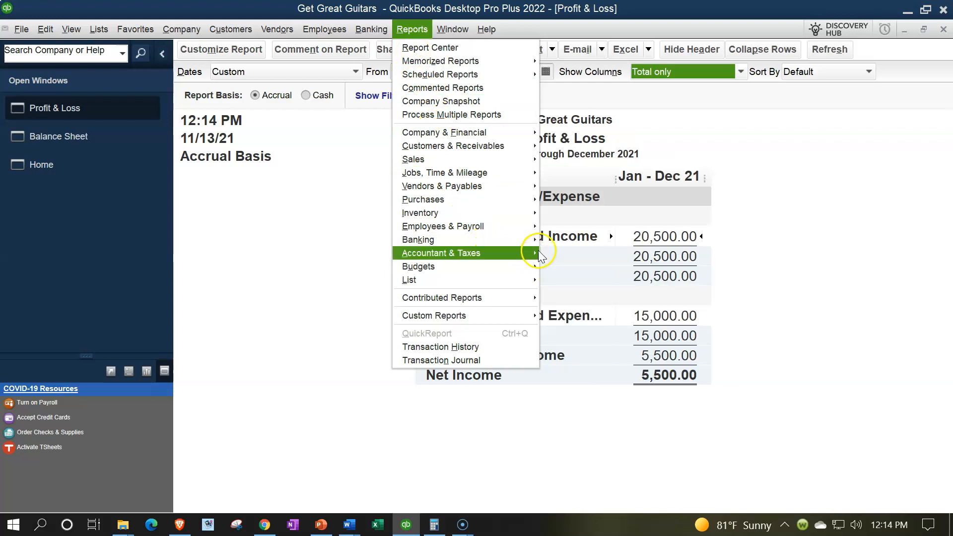
click(550, 253)
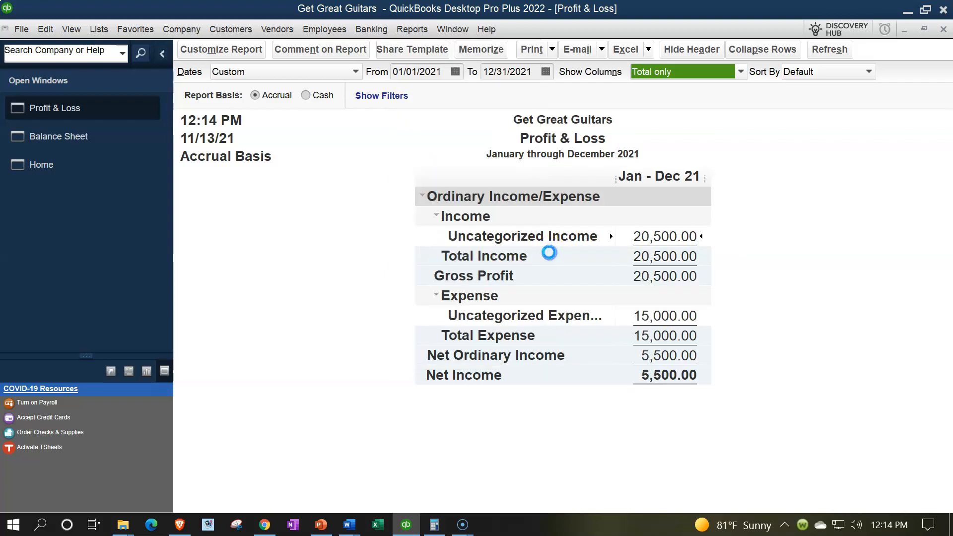
key(Tab)
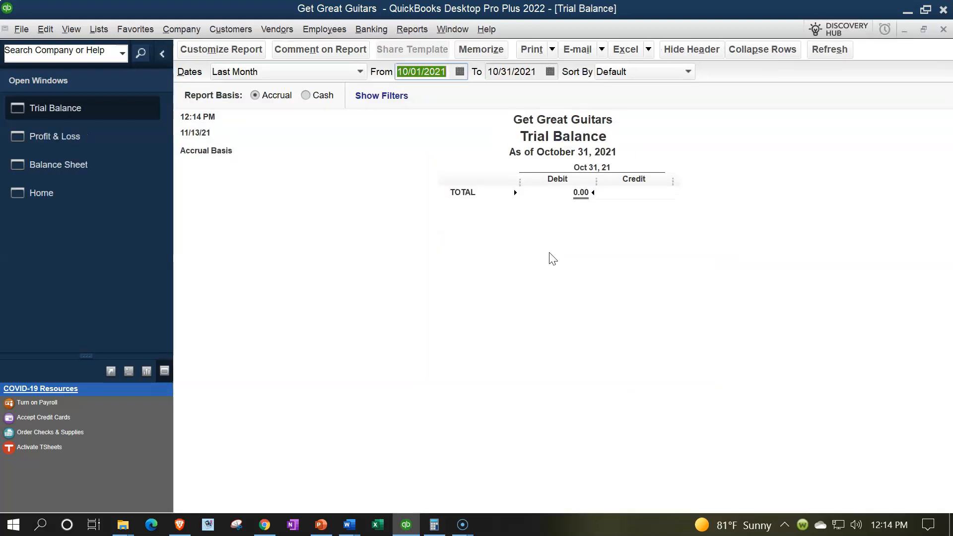
text(0)
text(1/01/2021)
key(Tab)
text(12)
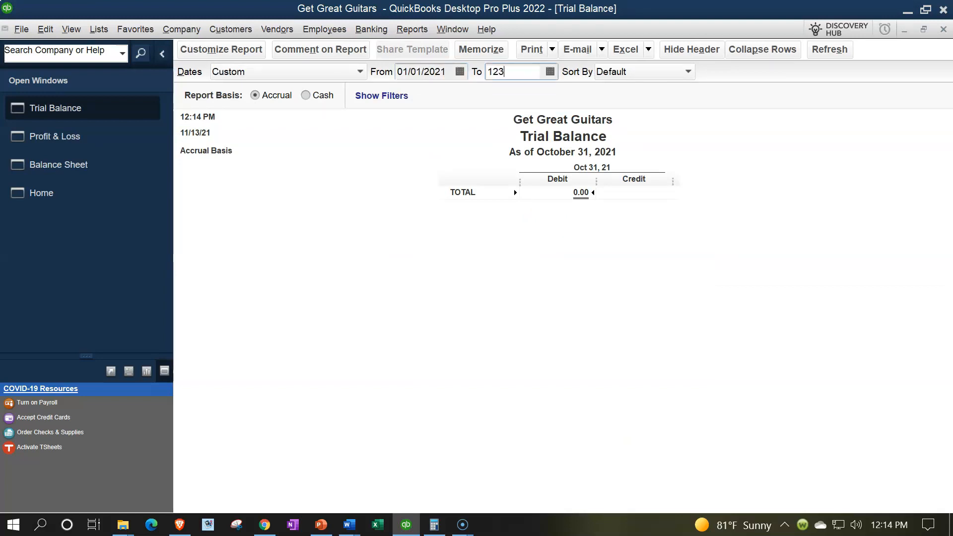
key(Tab)
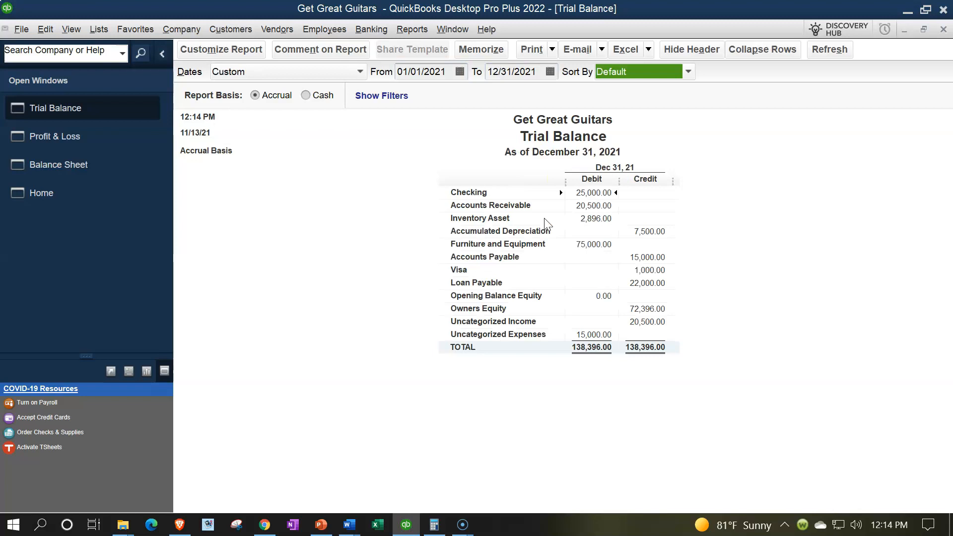
Set the Trial Balance report's column label font size to 14 and apply the change to all related fonts.
click(231, 52)
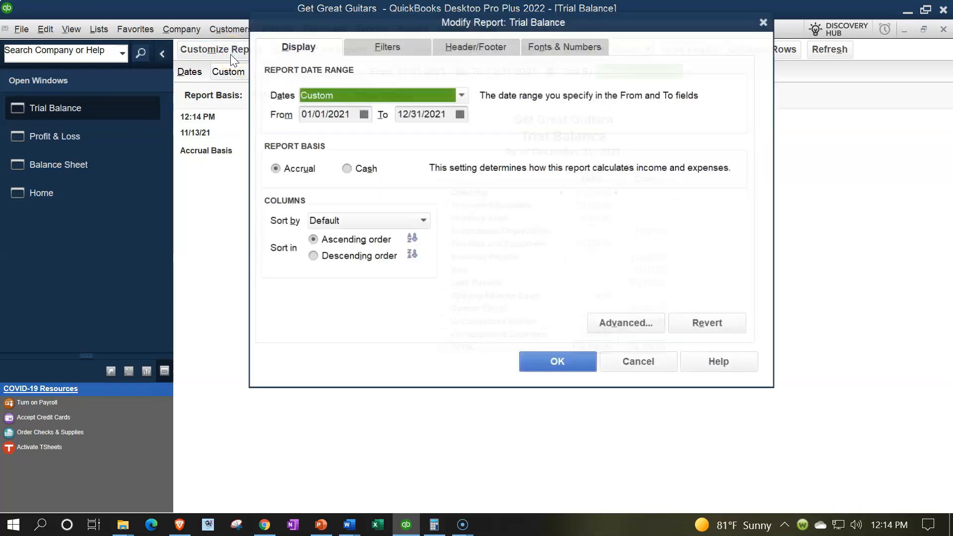
click(546, 49)
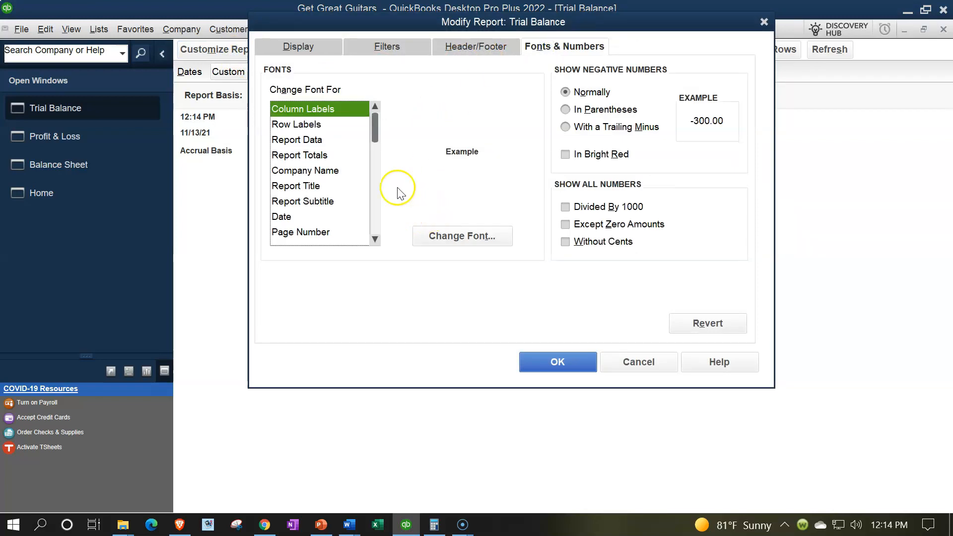
click(427, 237)
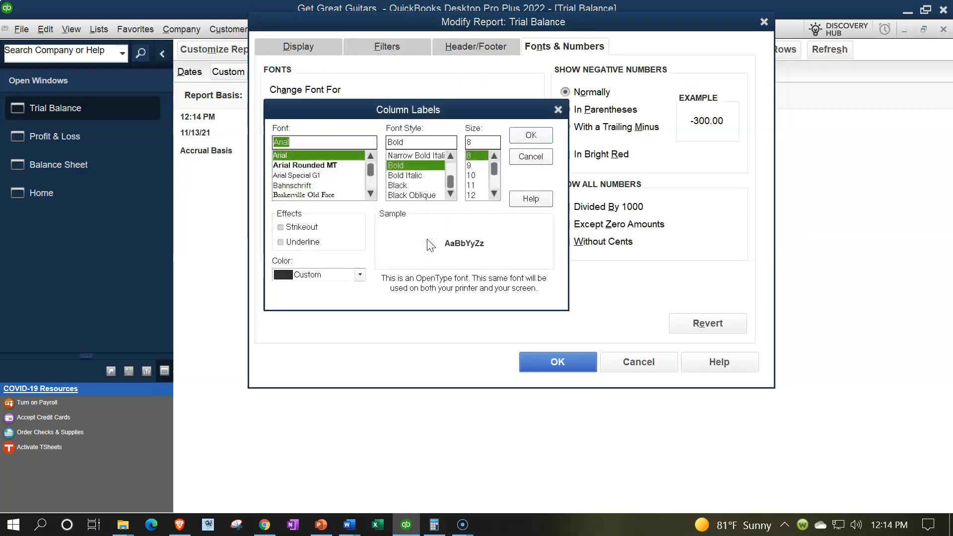
click(495, 196)
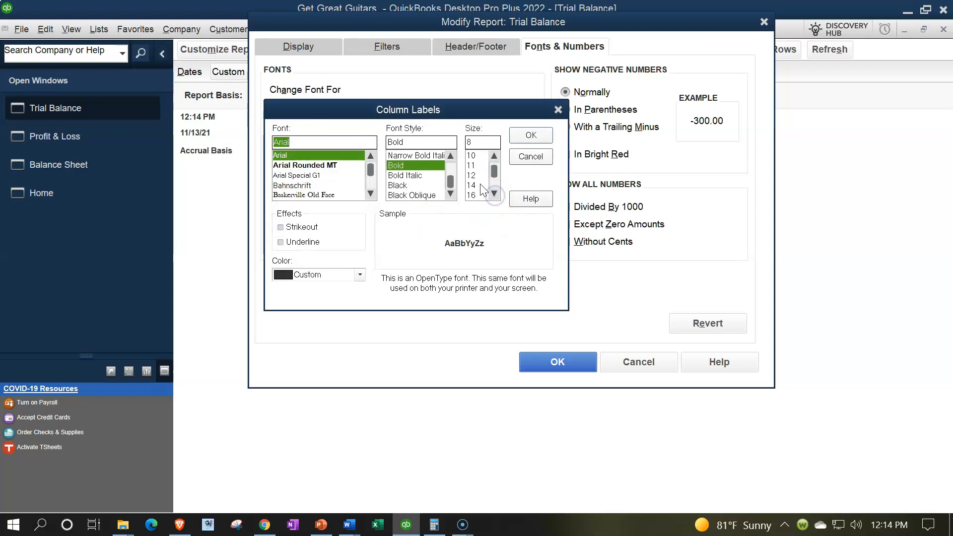
click(530, 136)
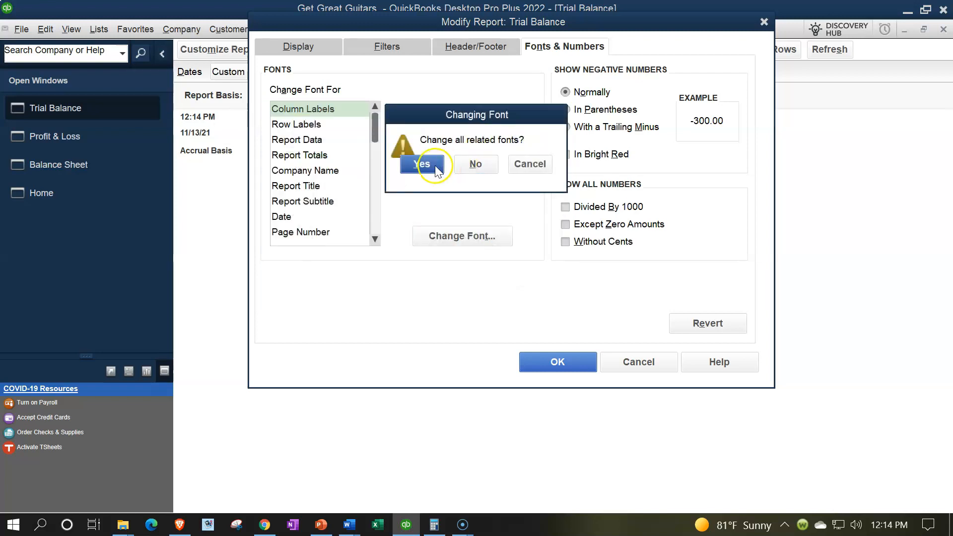
click(422, 165)
click(540, 363)
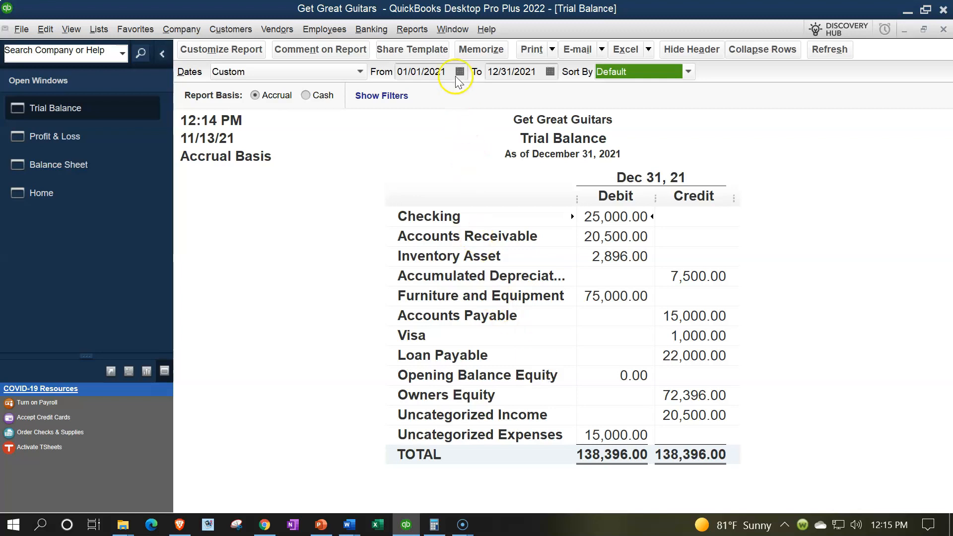
Open the Report Center and view the Accountant & Taxes reports in a maximized window.
click(412, 29)
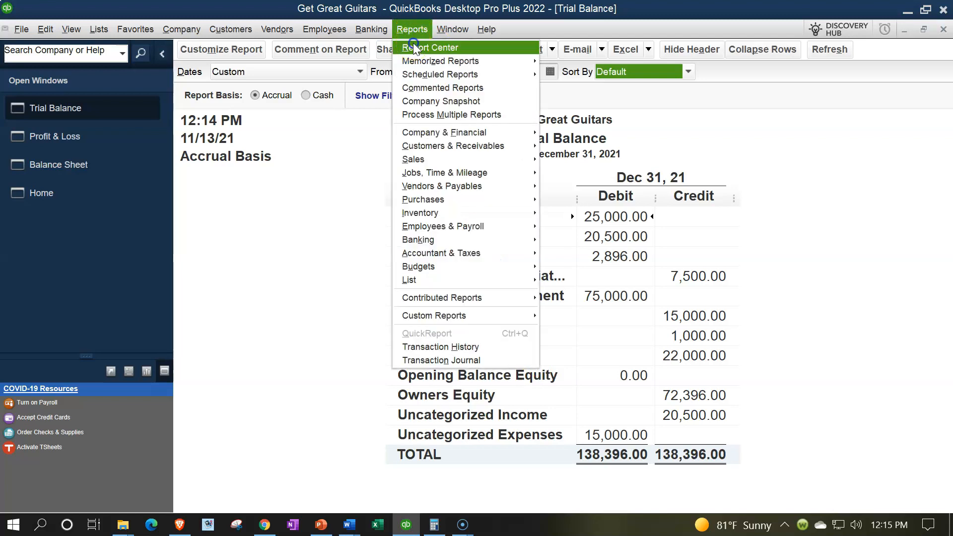
click(414, 46)
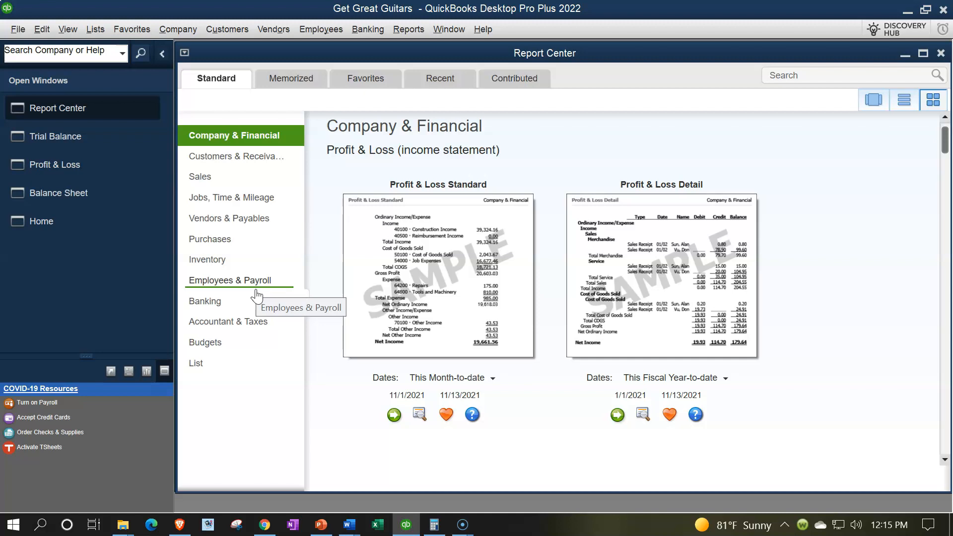
click(238, 323)
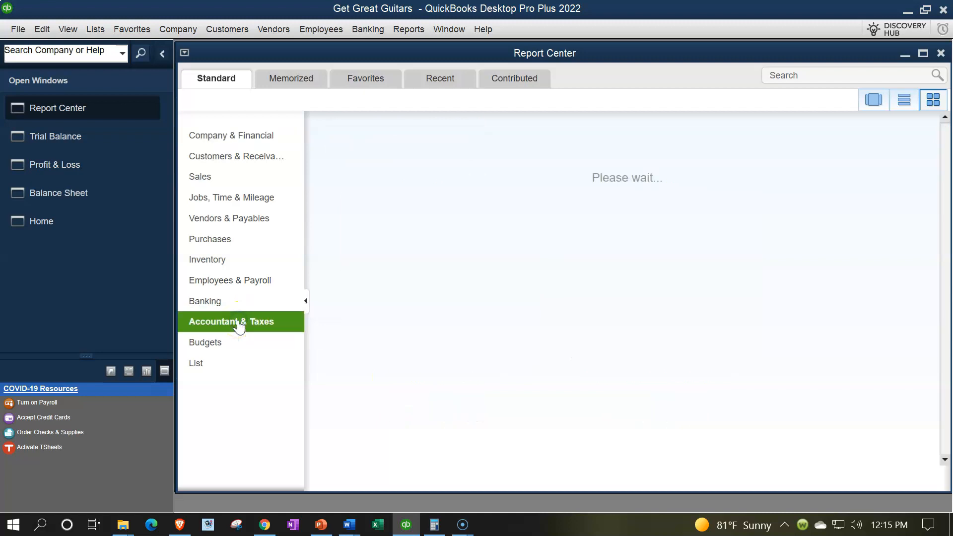
click(922, 54)
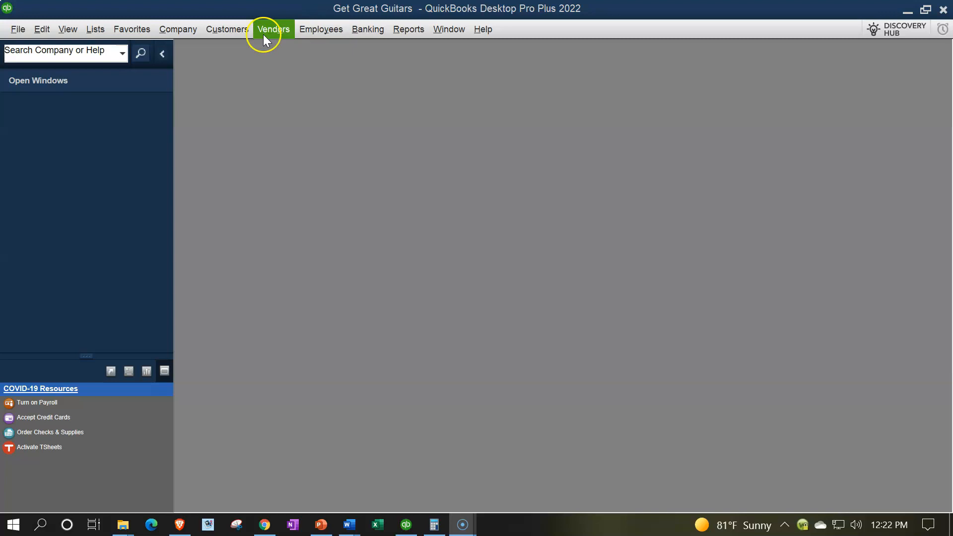
Show the open window list and open the Home page maximized.
click(70, 31)
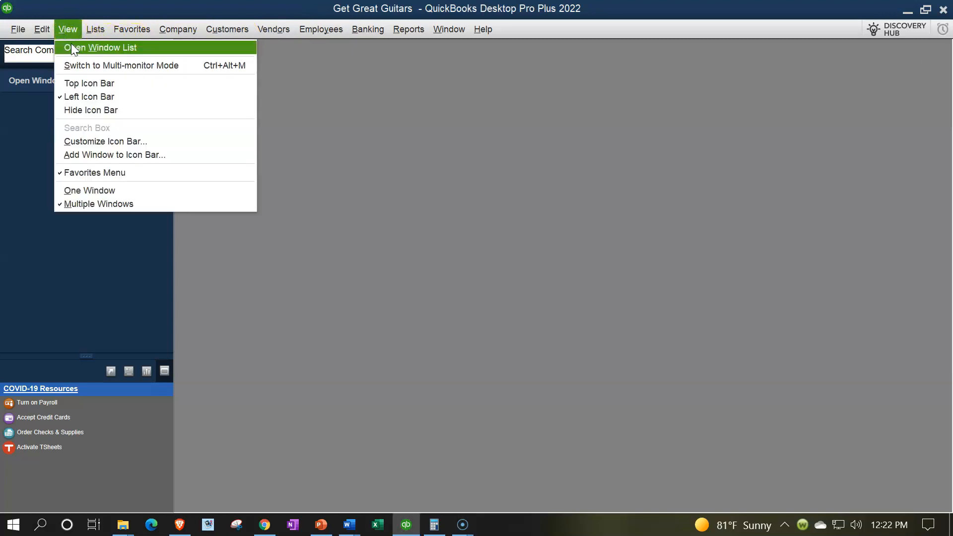
click(71, 44)
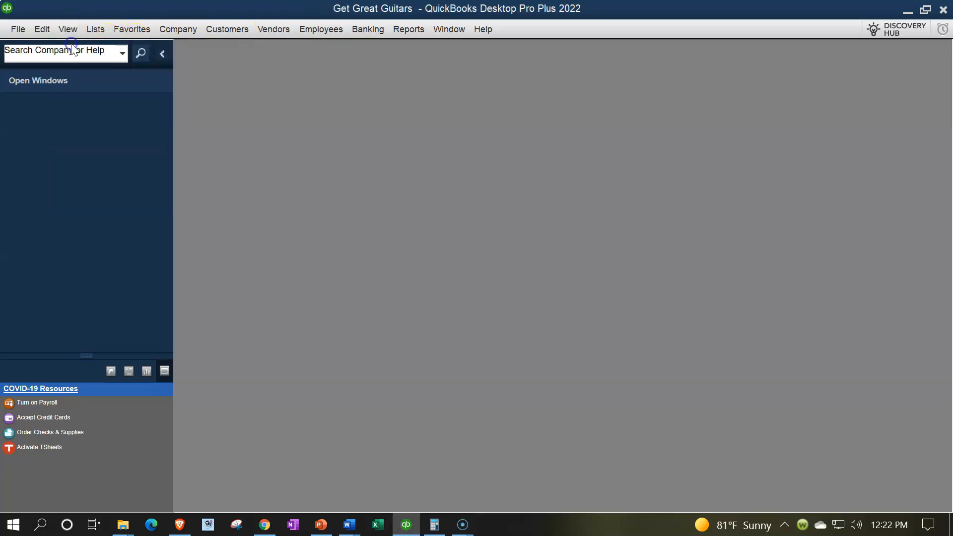
click(176, 29)
click(182, 47)
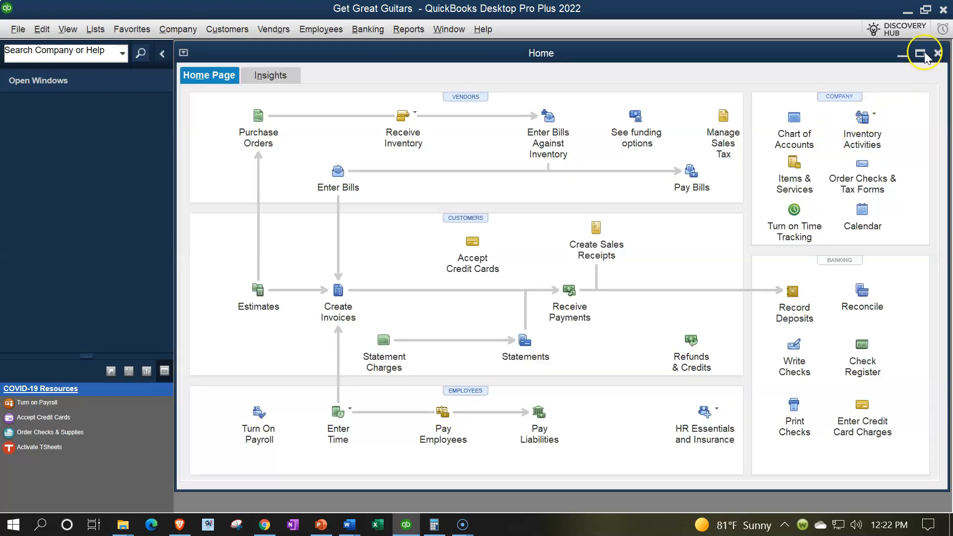
click(923, 55)
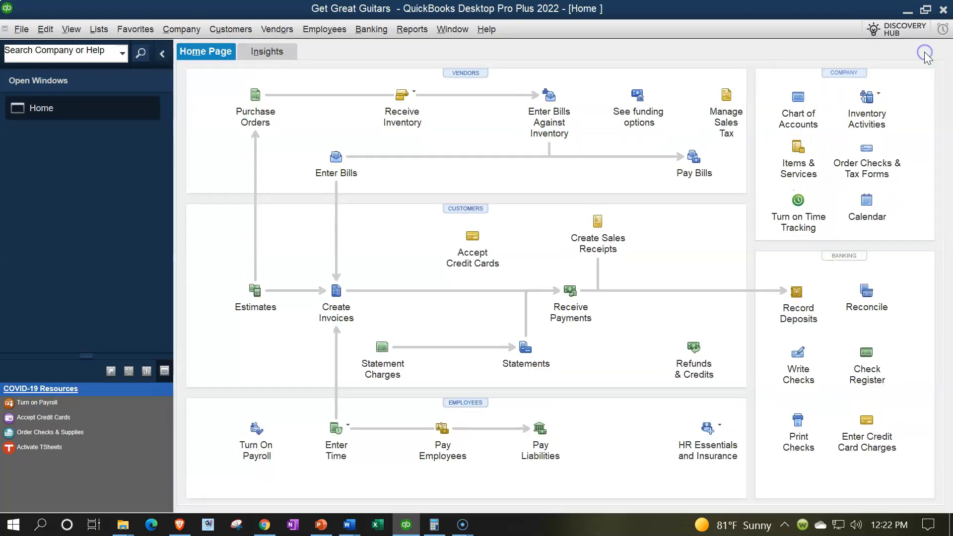
Open the standard Balance Sheet report and set its date range from 01/01/2021 to 12/31/2021.
click(412, 30)
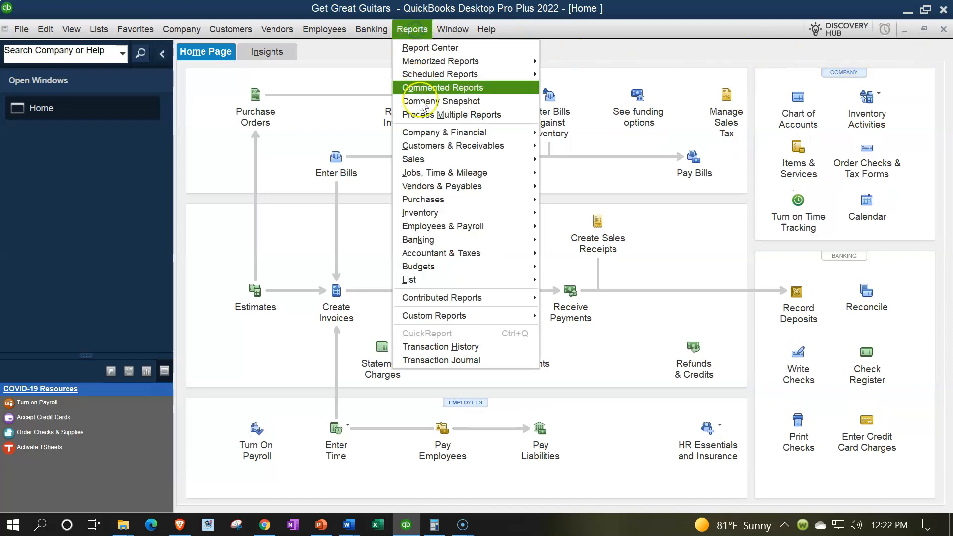
mouse_move(471, 133)
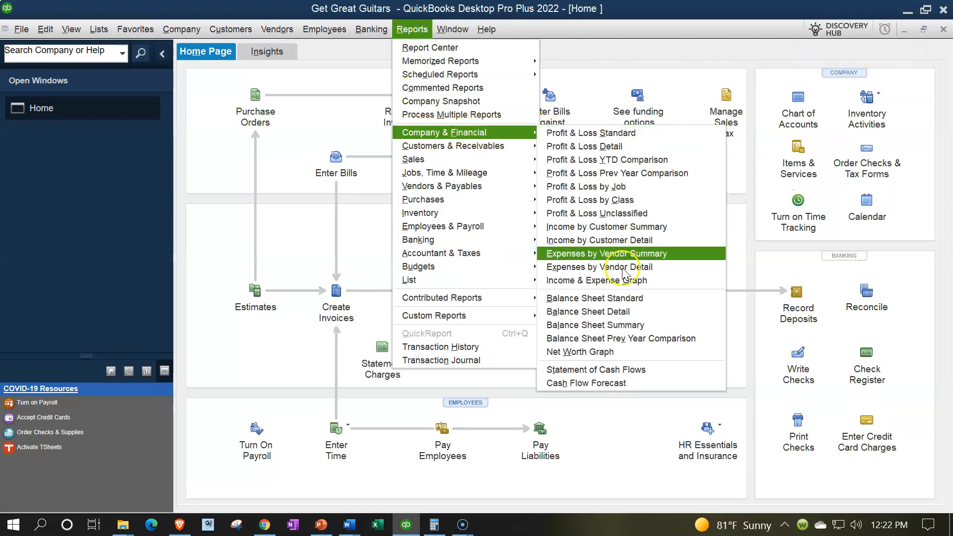
click(624, 297)
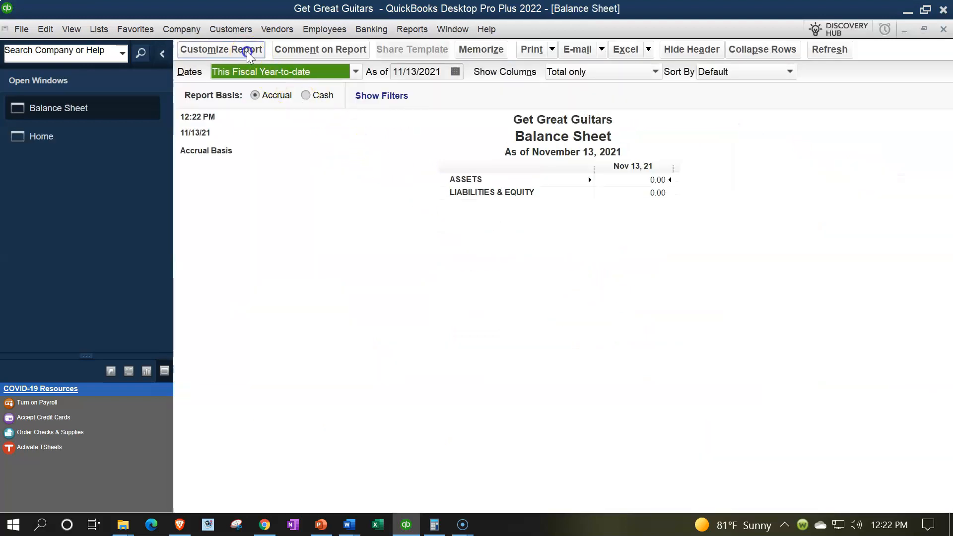
click(246, 52)
text(0)
key(Tab)
text(1/2021)
key(Tab)
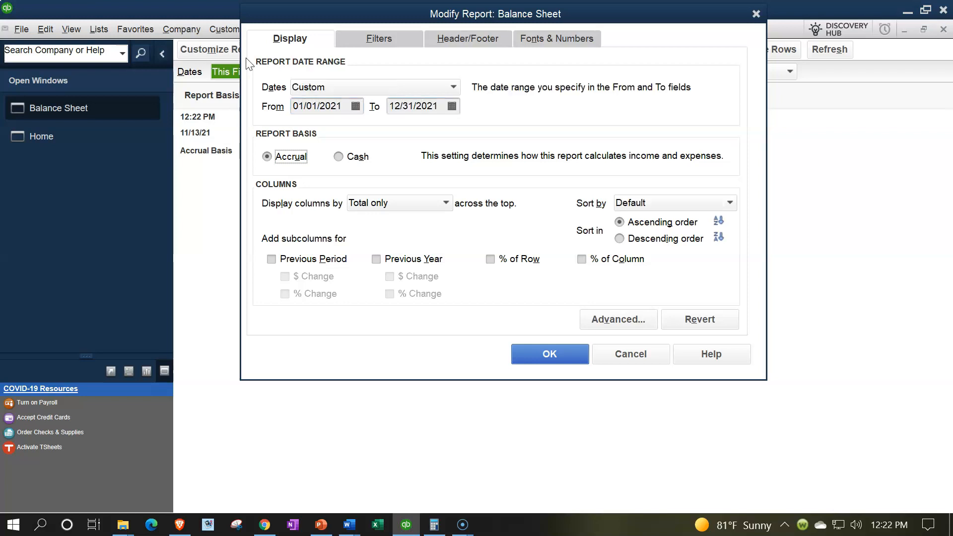
Set the Balance Sheet's column label font size to 14, apply it to all related fonts and accept the report changes.
click(529, 38)
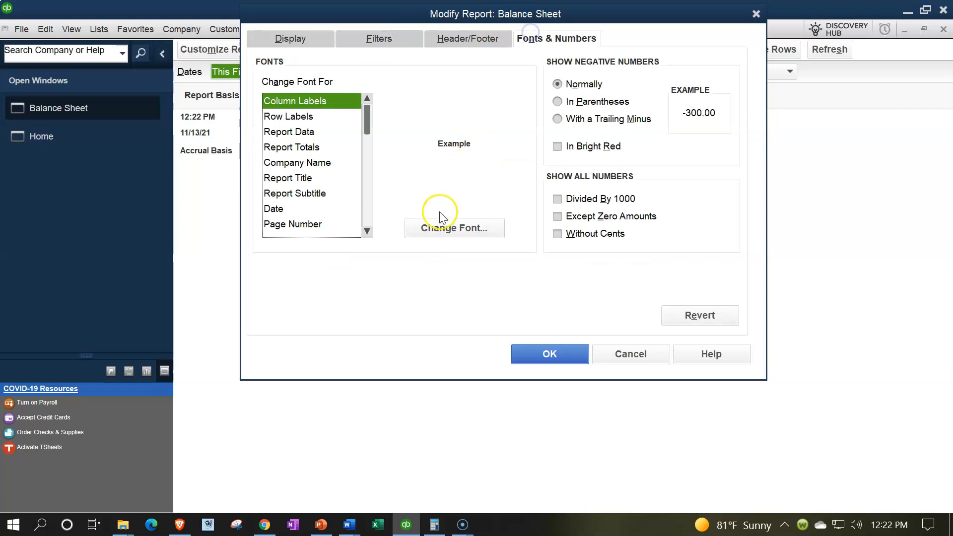
click(437, 234)
click(485, 185)
click(464, 187)
click(523, 127)
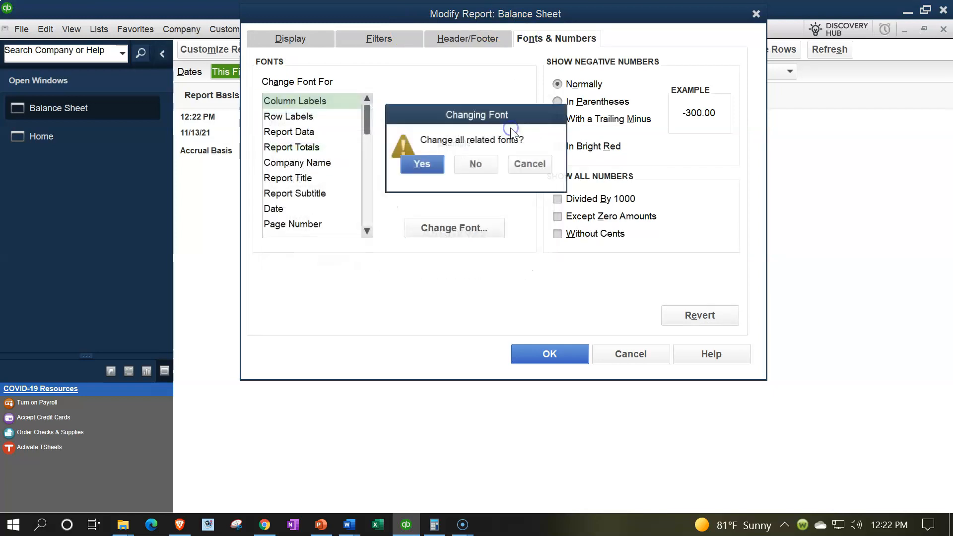
click(422, 164)
click(549, 356)
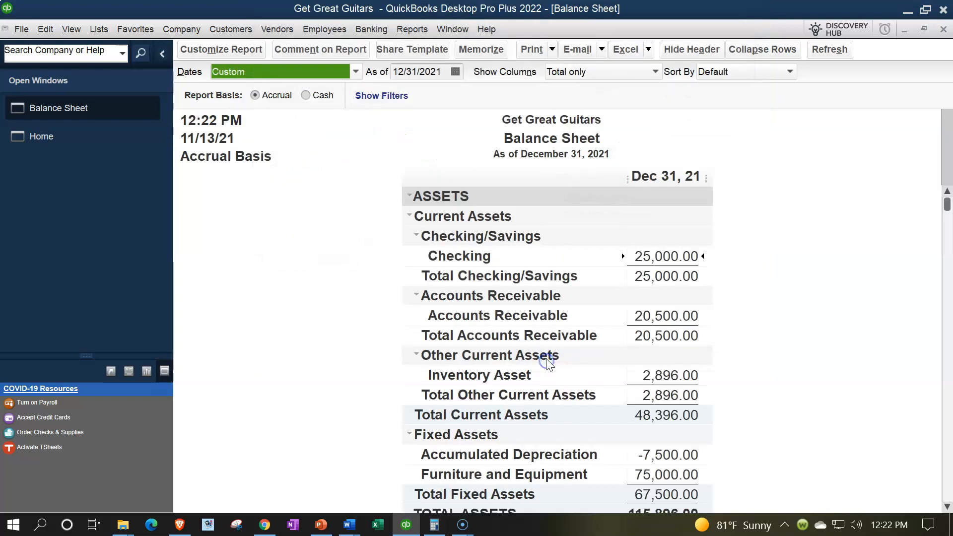
Open the standard Profit & Loss report and set its date range from 01/01/2021 to 12/31/2021.
click(413, 29)
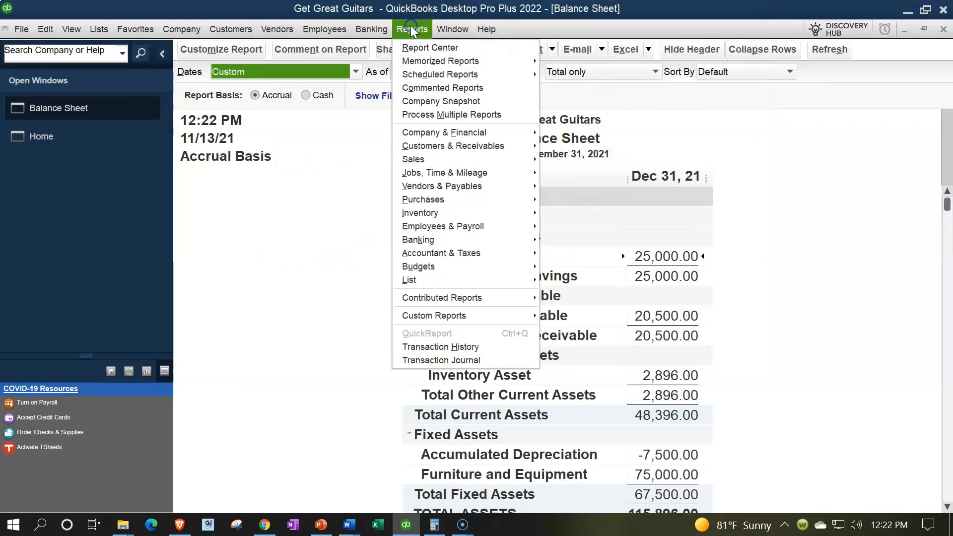
mouse_move(496, 132)
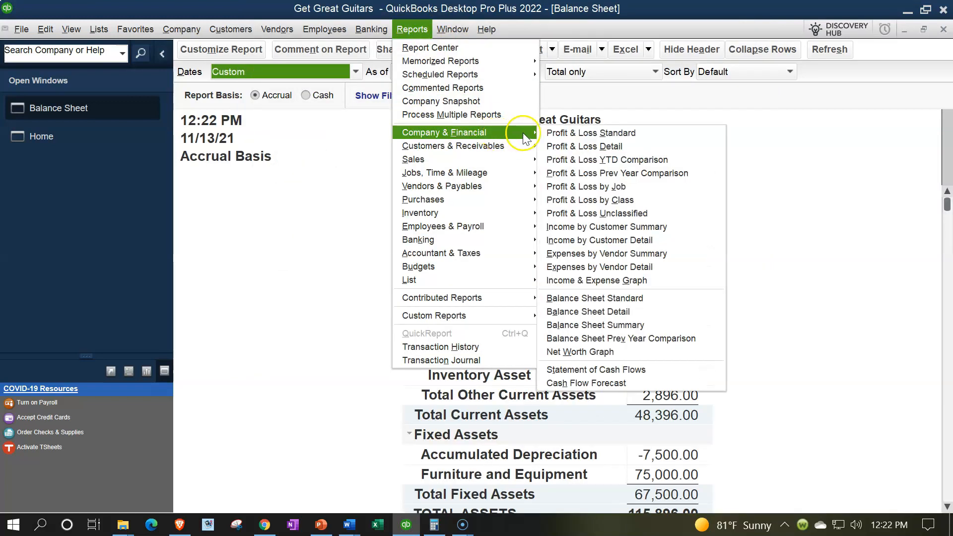
click(552, 133)
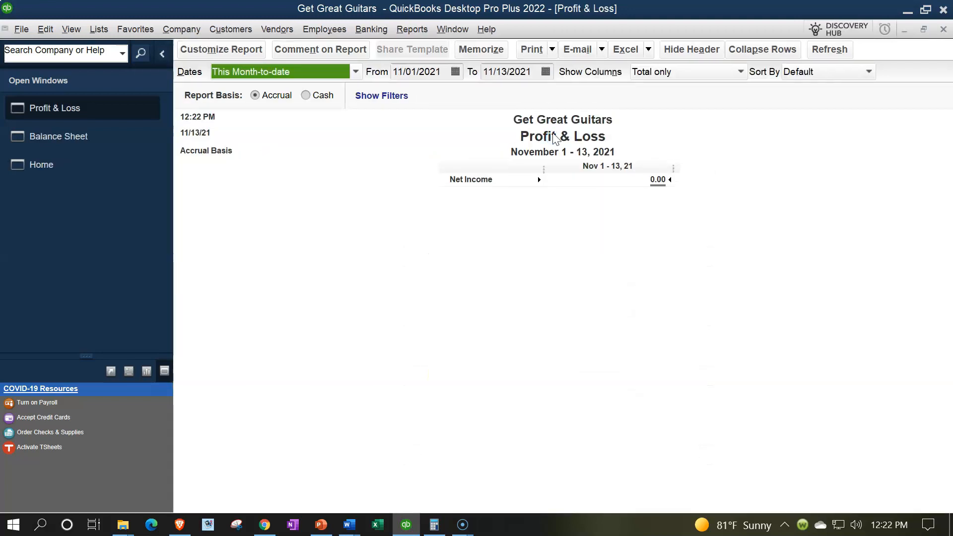
key(Tab)
text(01/01)
key(Tab)
text(12/31)
key(Tab)
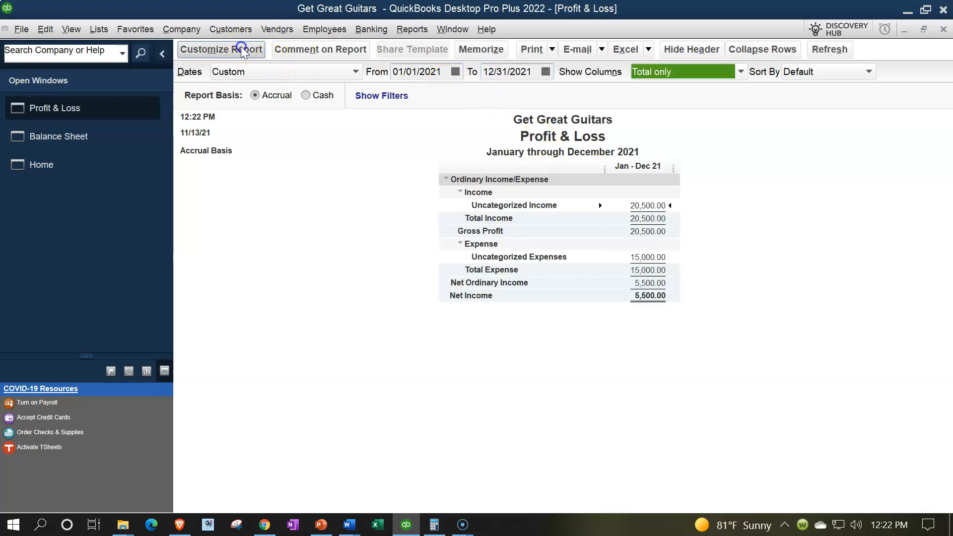
Set the Profit & Loss report's column label font size to 14 and apply it to all related fonts.
click(243, 52)
drag(197, 9, 552, 104)
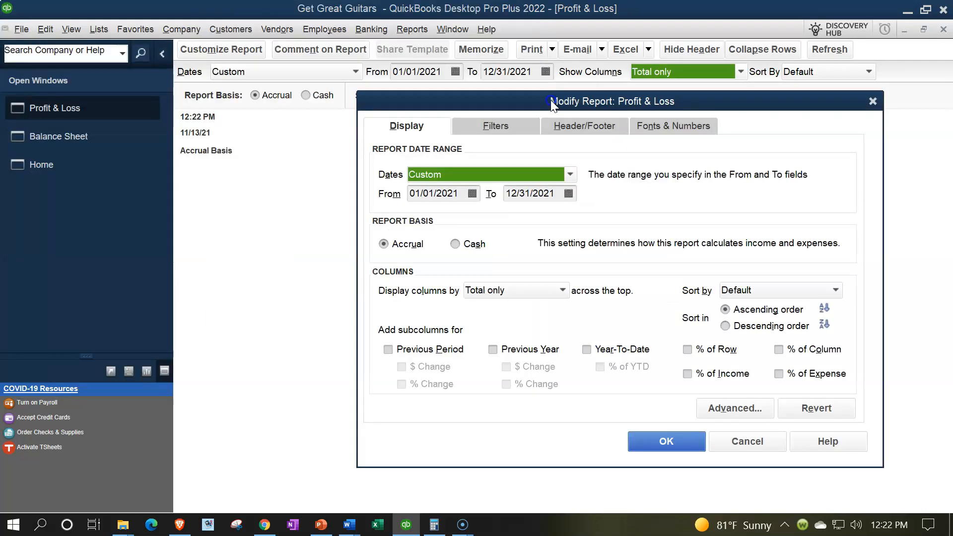
click(650, 128)
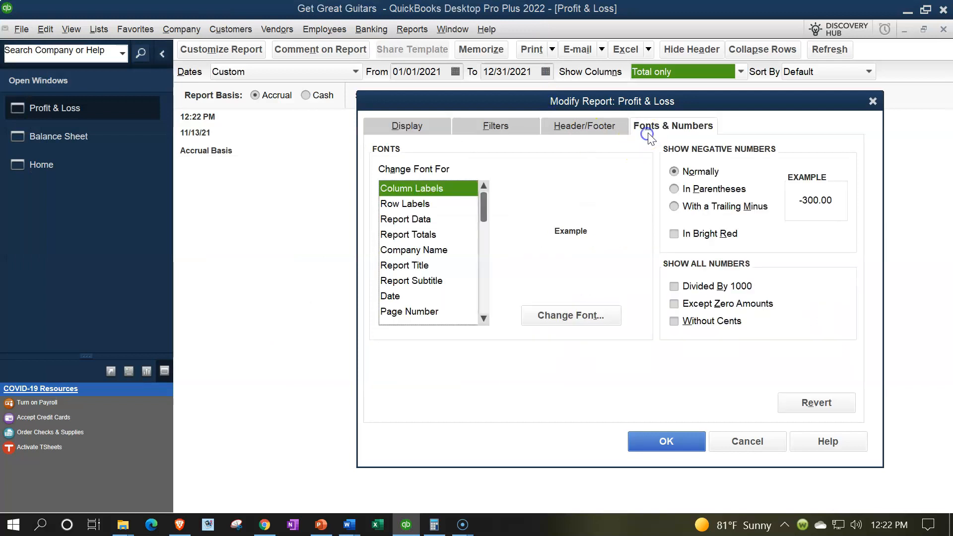
click(570, 323)
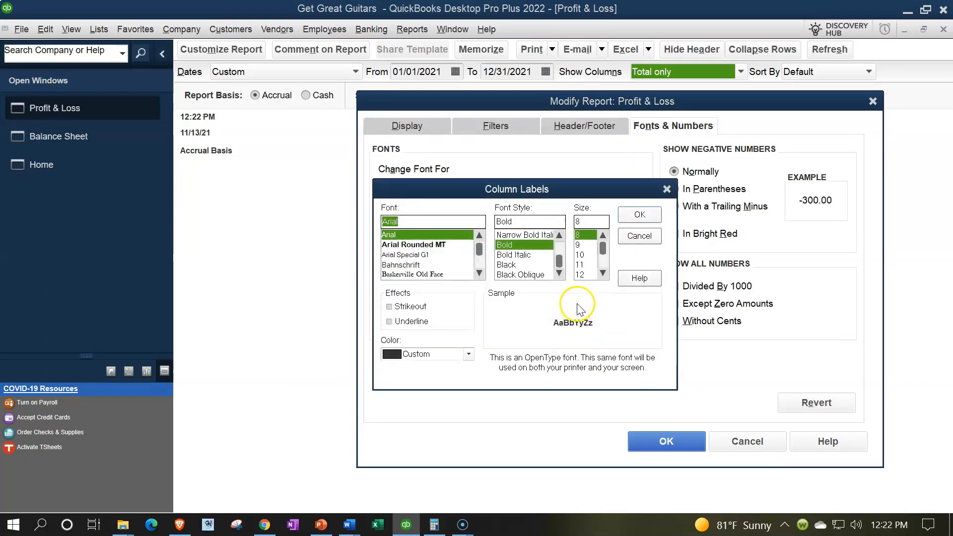
click(603, 272)
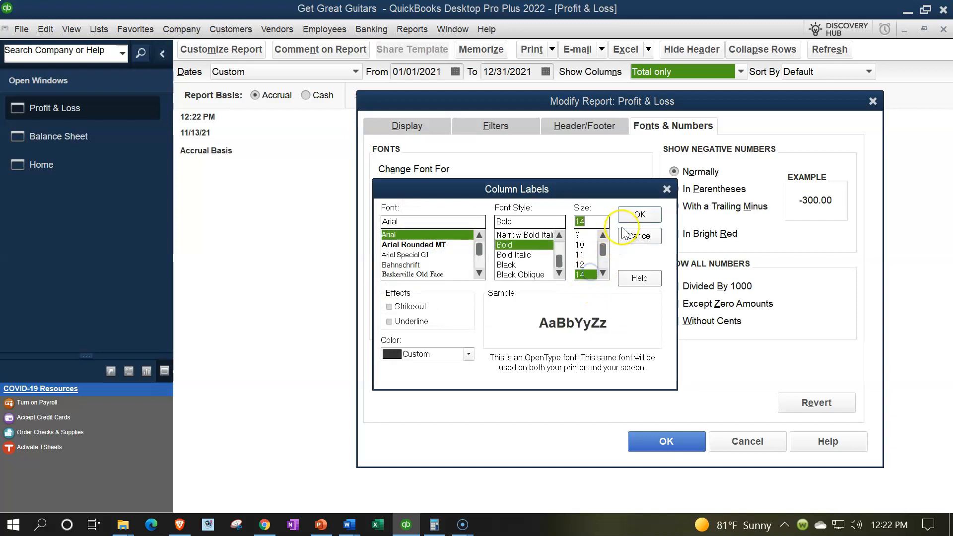
click(638, 214)
click(422, 165)
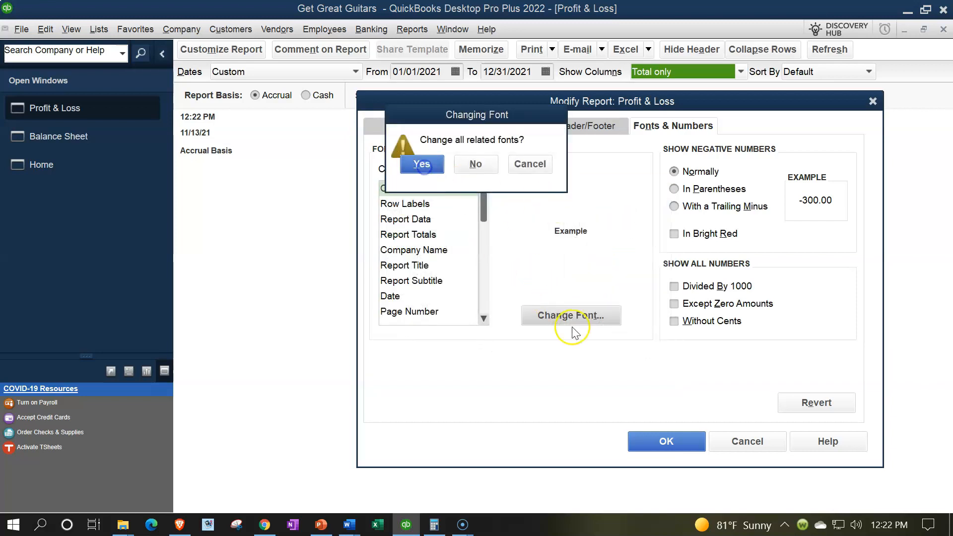
click(653, 442)
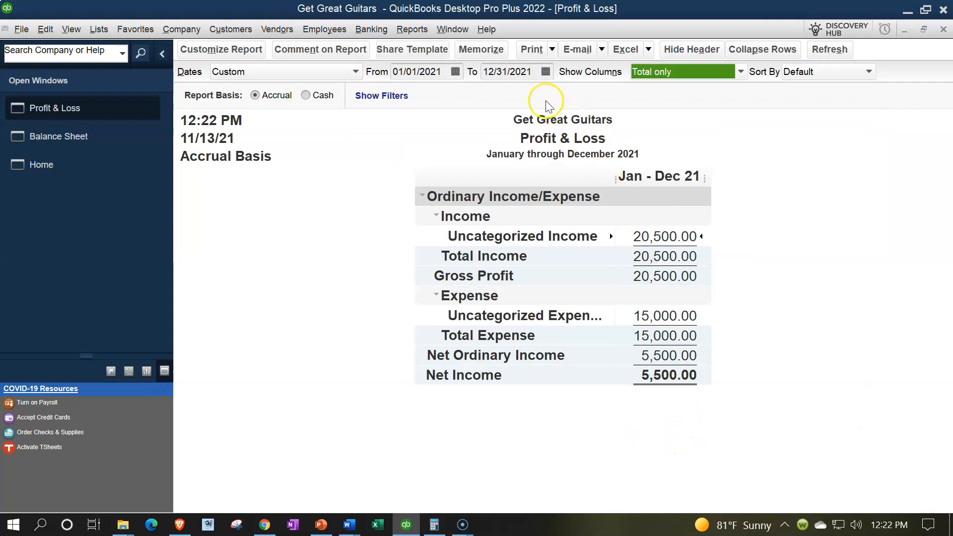
Open the Trial Balance report and set its date range from 01/01/2021 to 12/31/2021.
click(406, 29)
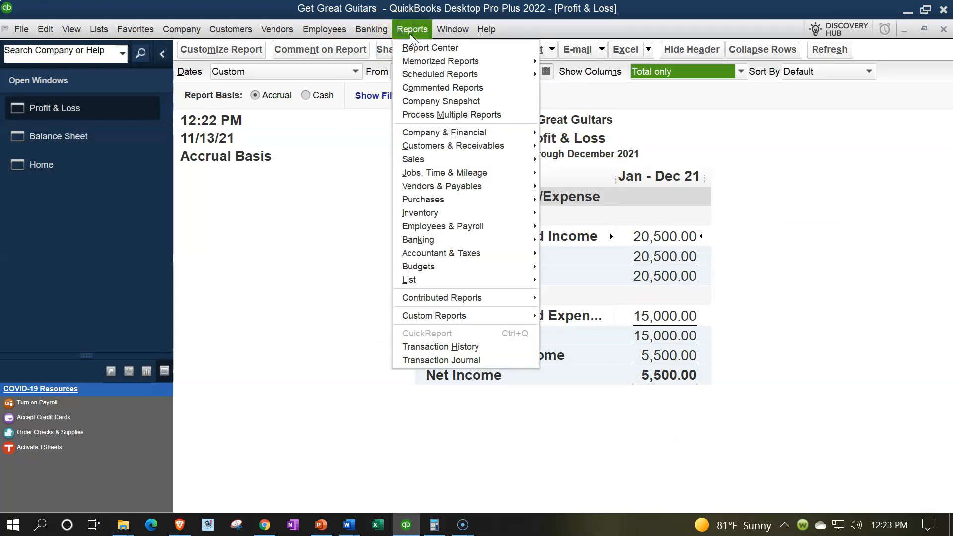
mouse_move(463, 259)
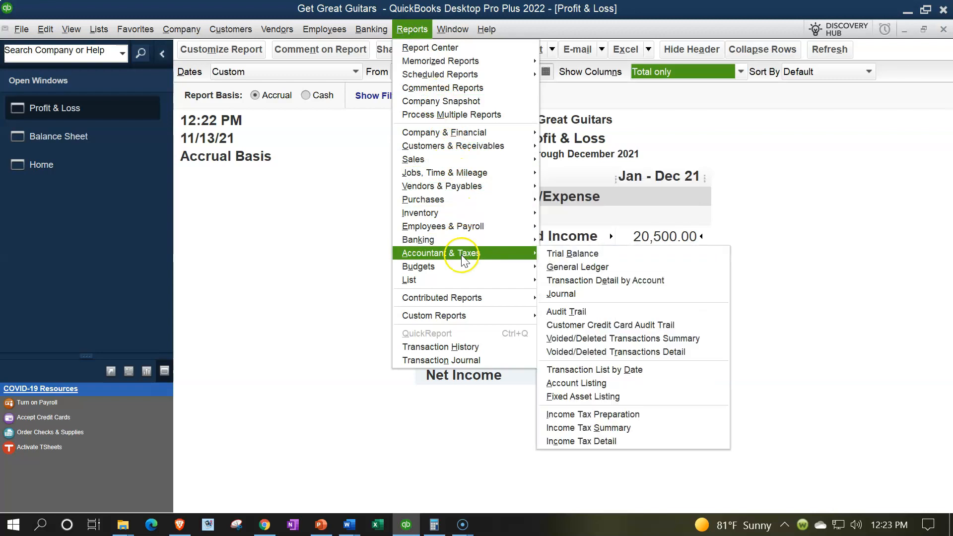
click(549, 254)
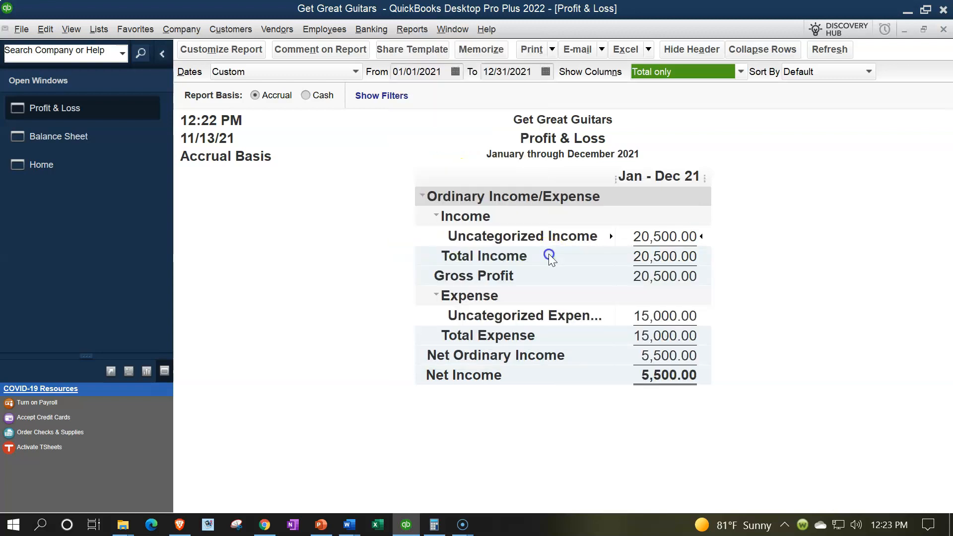
key(Tab)
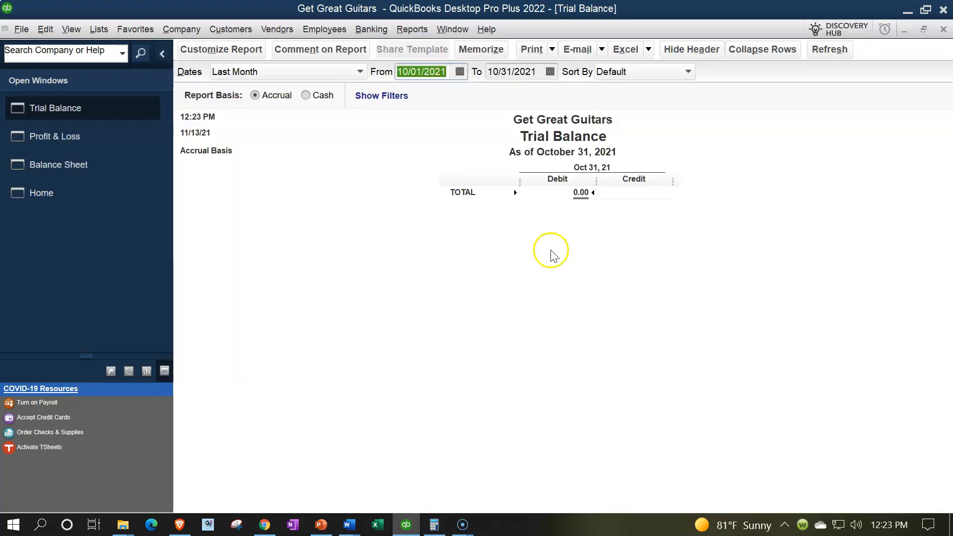
text(01/01/2021)
key(Tab)
text(123121)
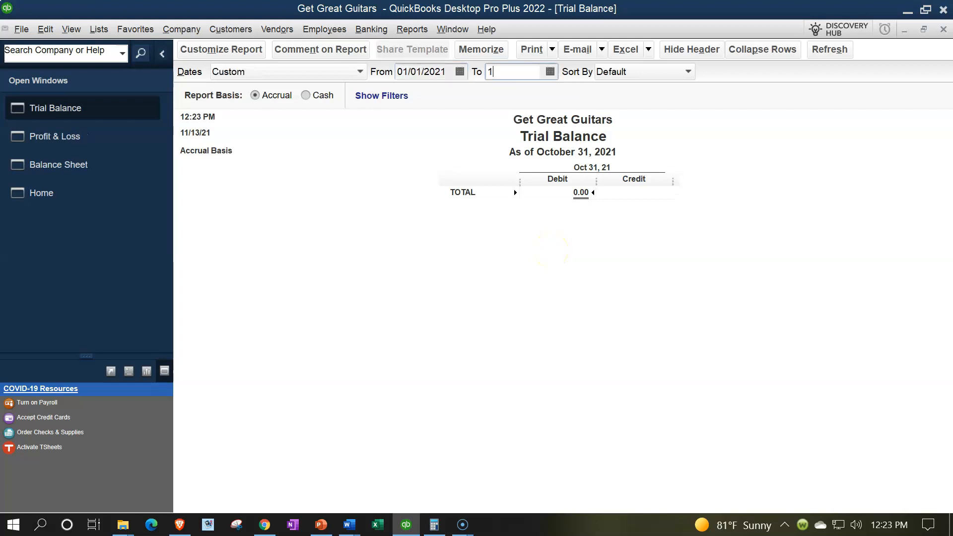
key(Tab)
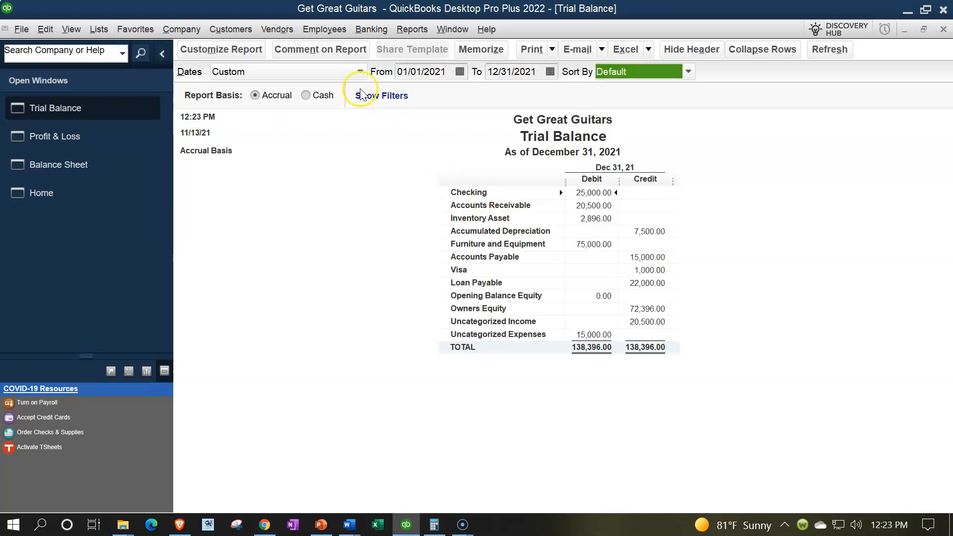
Set the Trial Balance's column label font size to 14, apply it to all related fonts and accept the report changes.
click(255, 50)
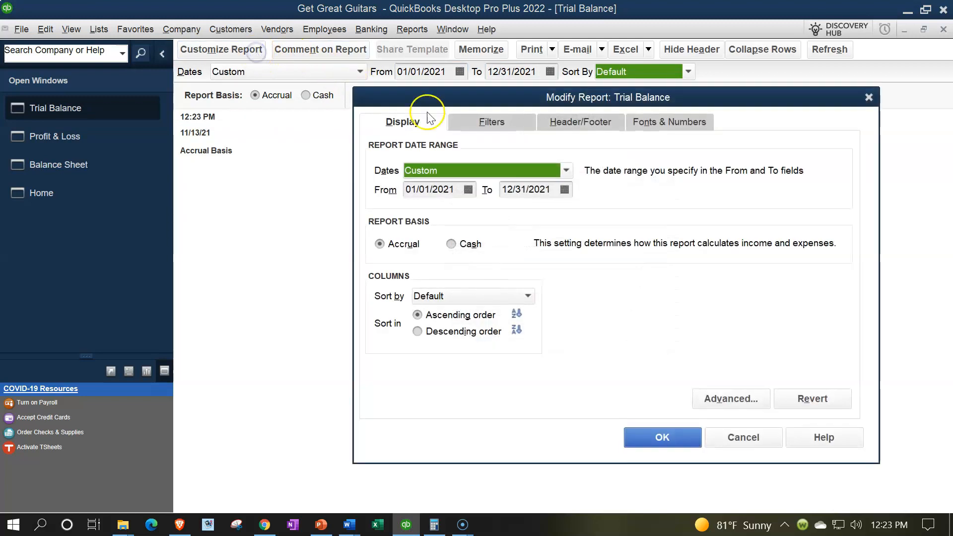
click(660, 121)
click(593, 313)
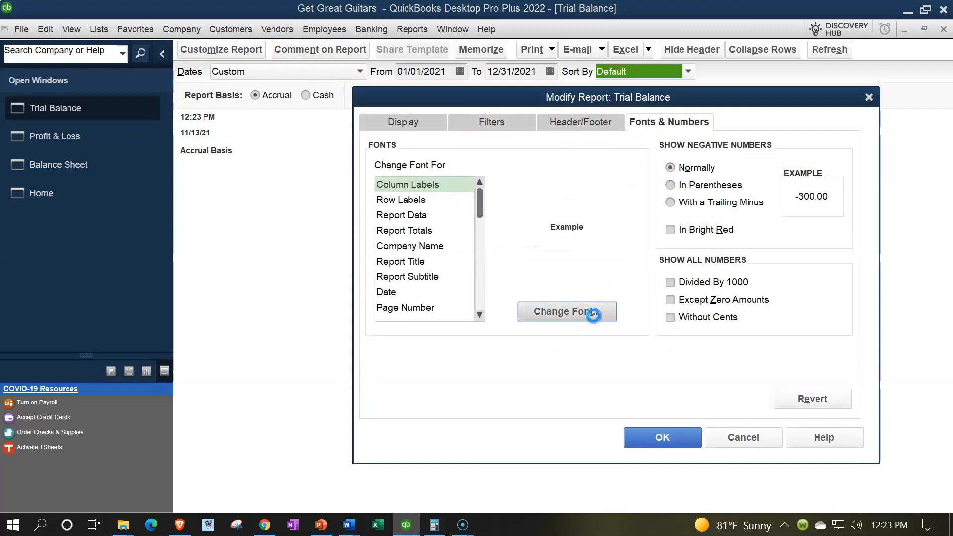
click(599, 269)
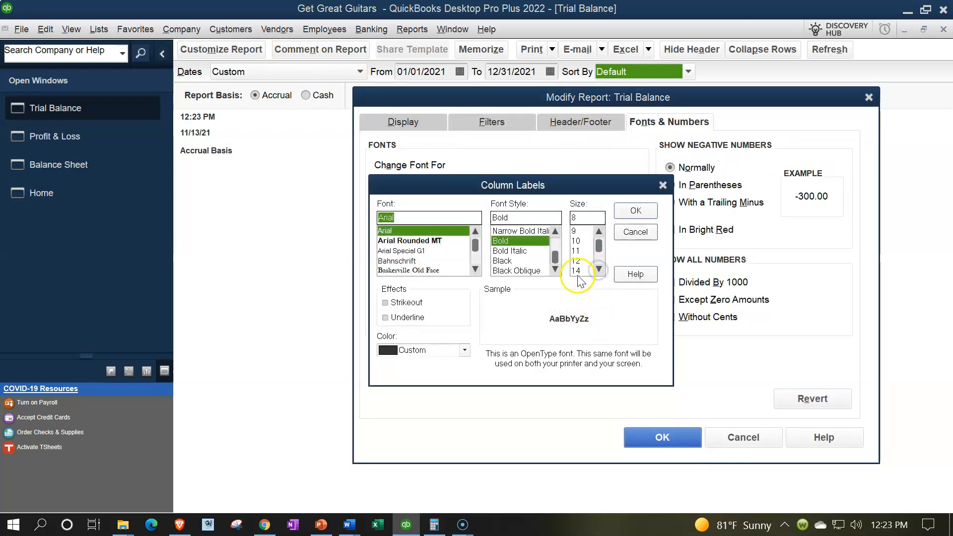
click(577, 270)
click(627, 212)
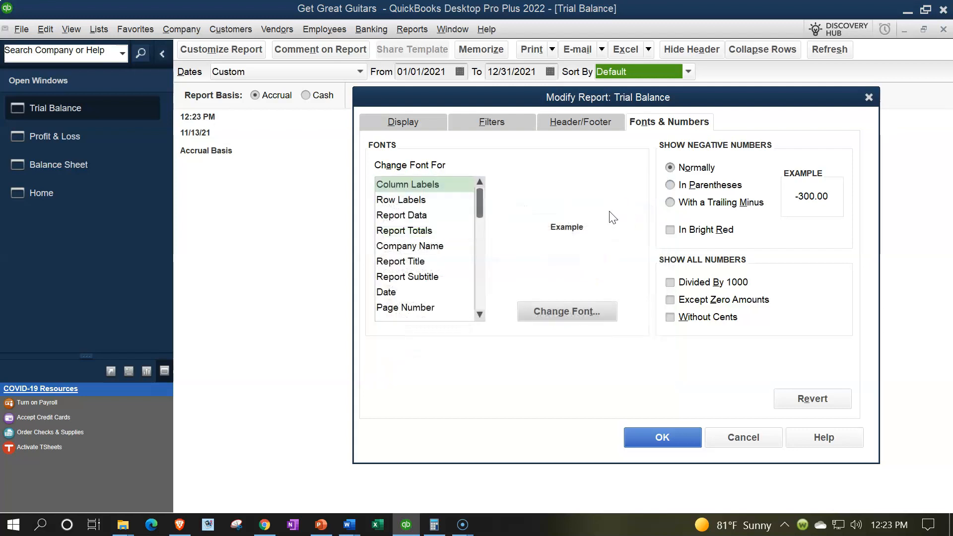
click(422, 165)
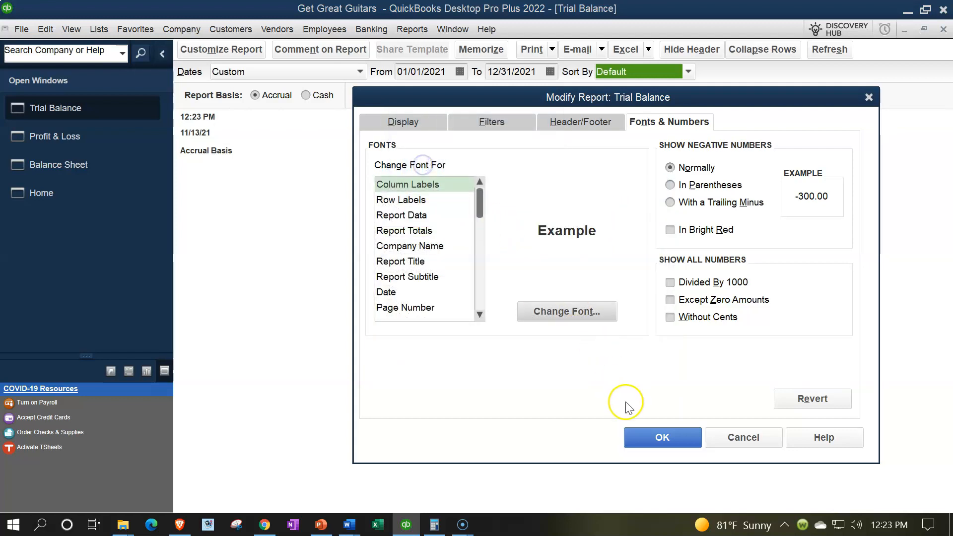
click(633, 436)
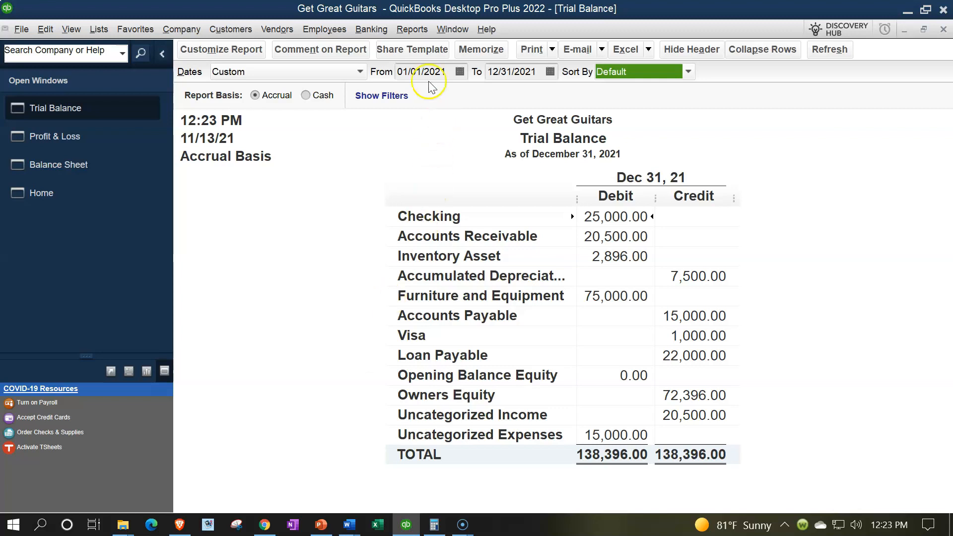
Open the Report Center, maximize it and show the Accountant & Taxes reports.
click(412, 30)
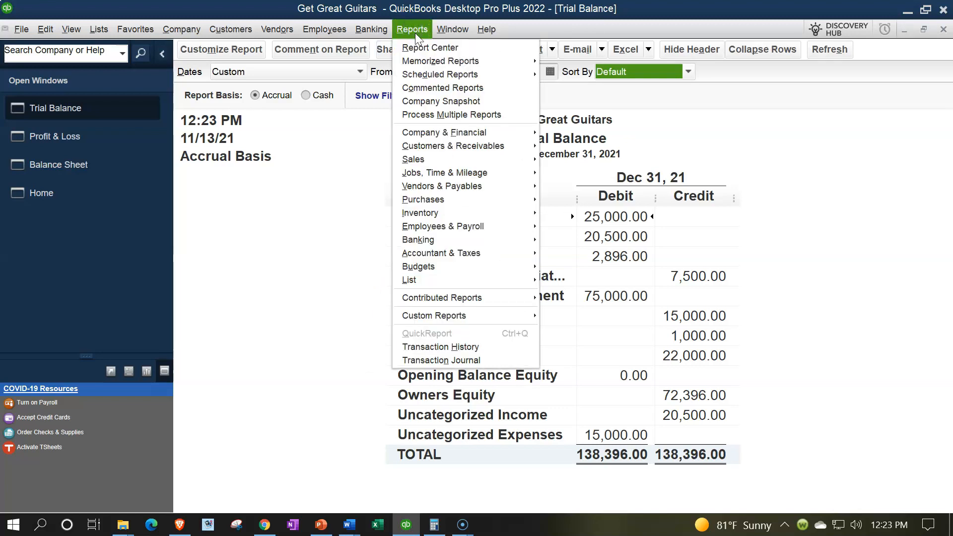
click(420, 48)
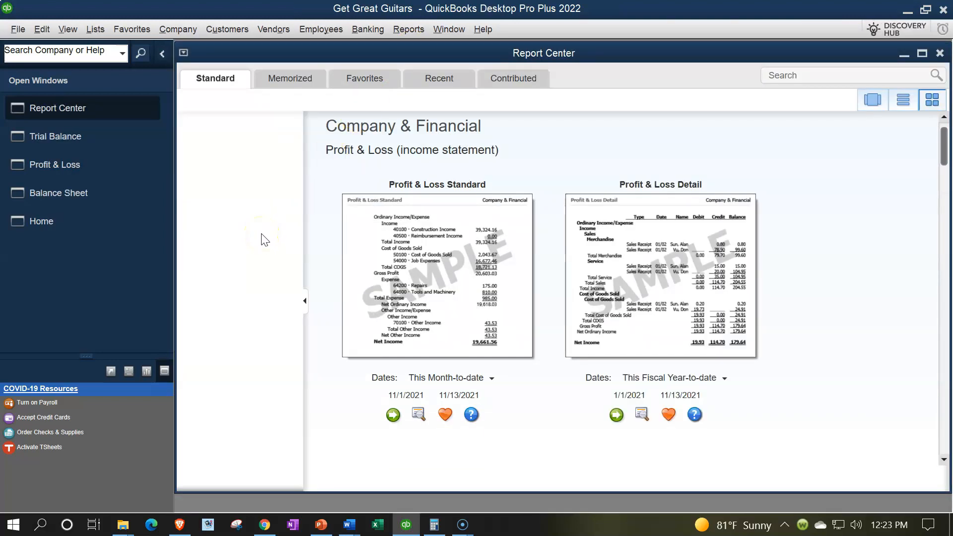
click(923, 54)
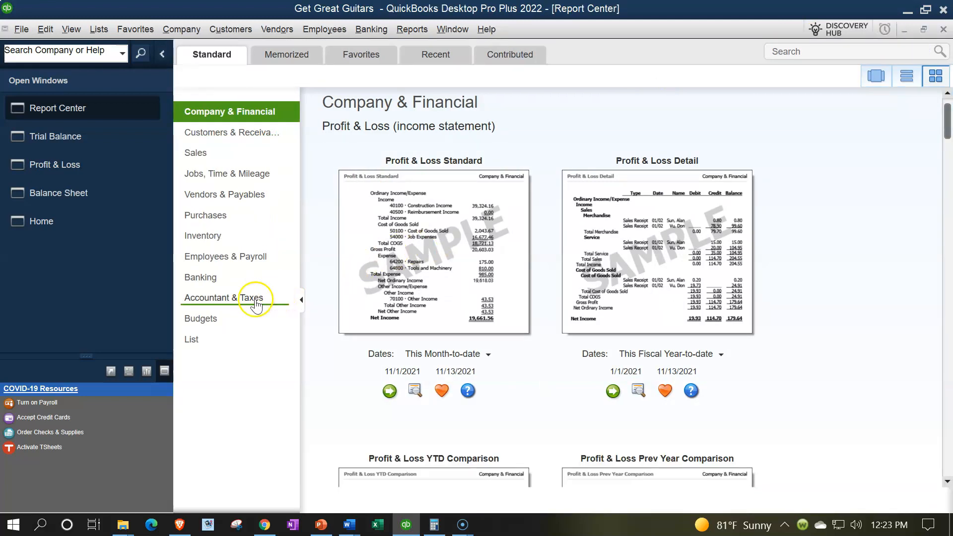
click(233, 302)
Browse the Accountant & Taxes reports and run the Transaction List by Date report.
scroll(624, 308, down, 4)
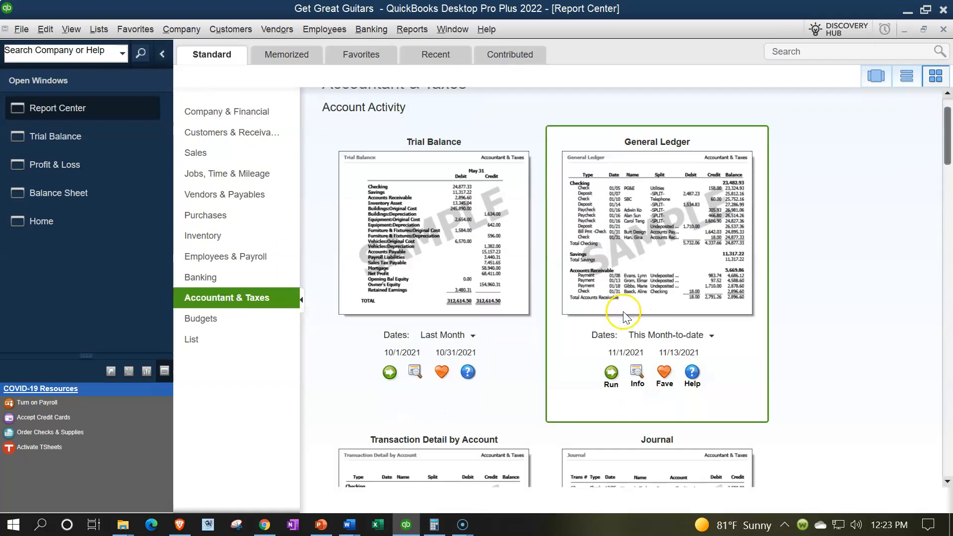
scroll(625, 308, down, 4)
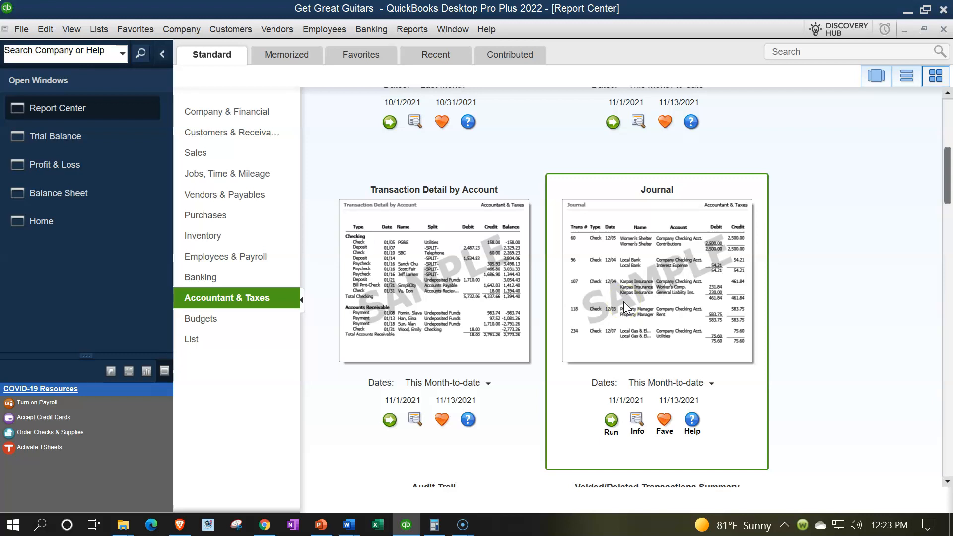
scroll(624, 302, up, 8)
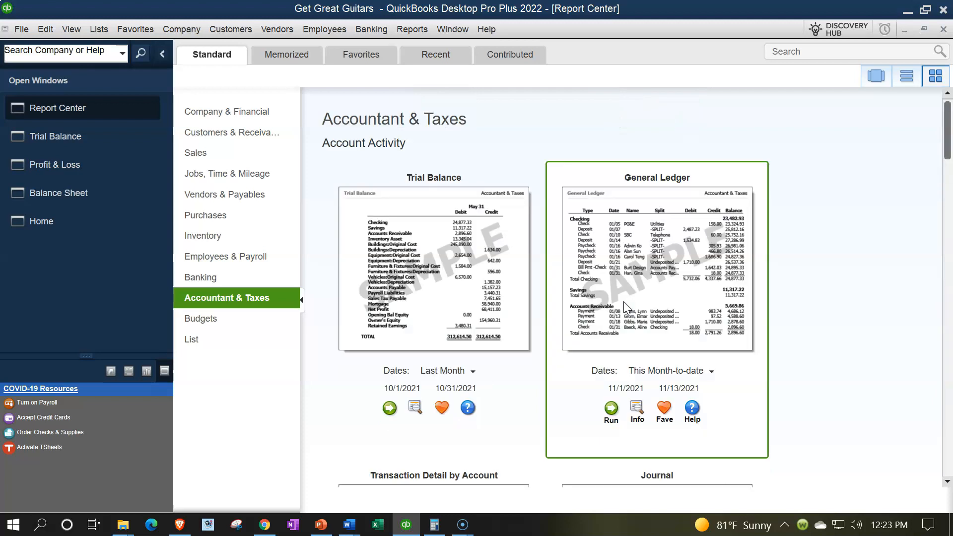
scroll(624, 302, down, 5)
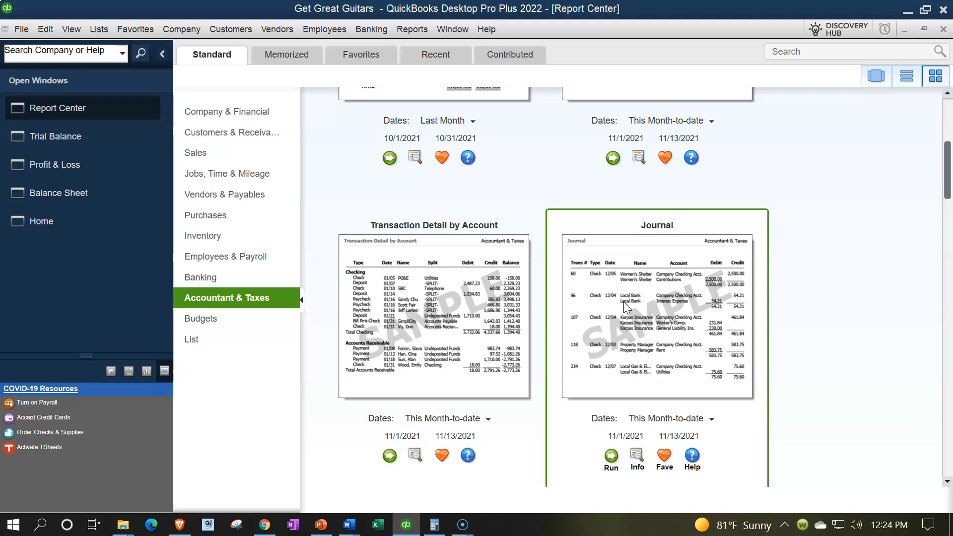
click(781, 338)
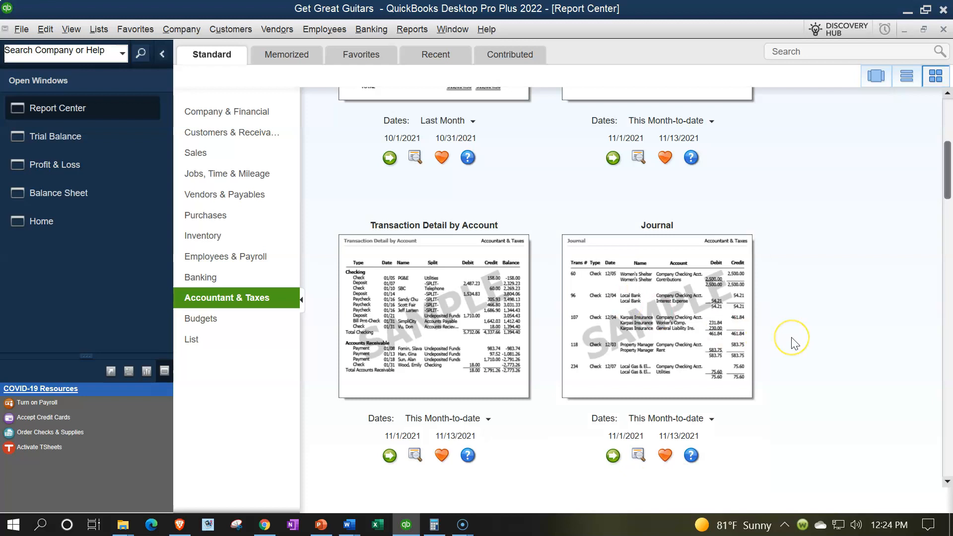
click(789, 341)
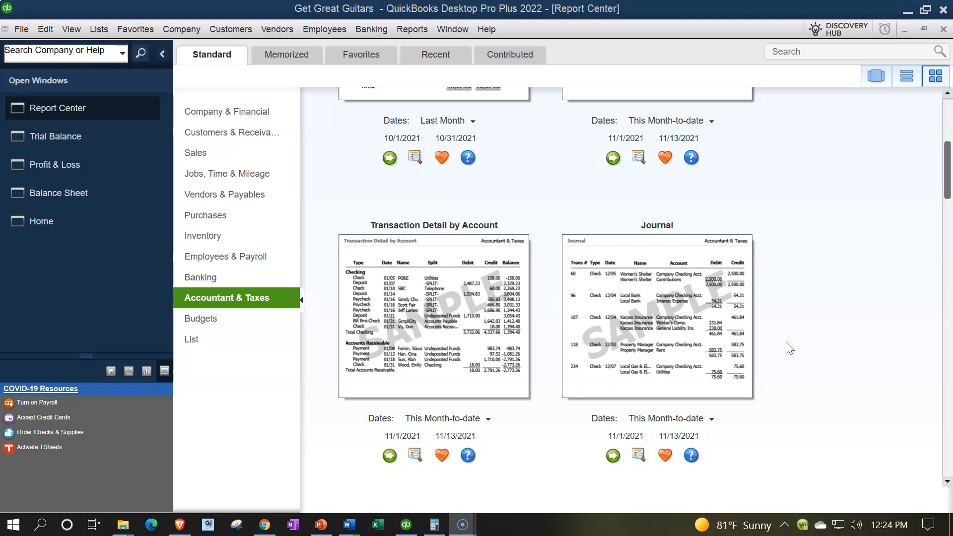
scroll(790, 349, down, 5)
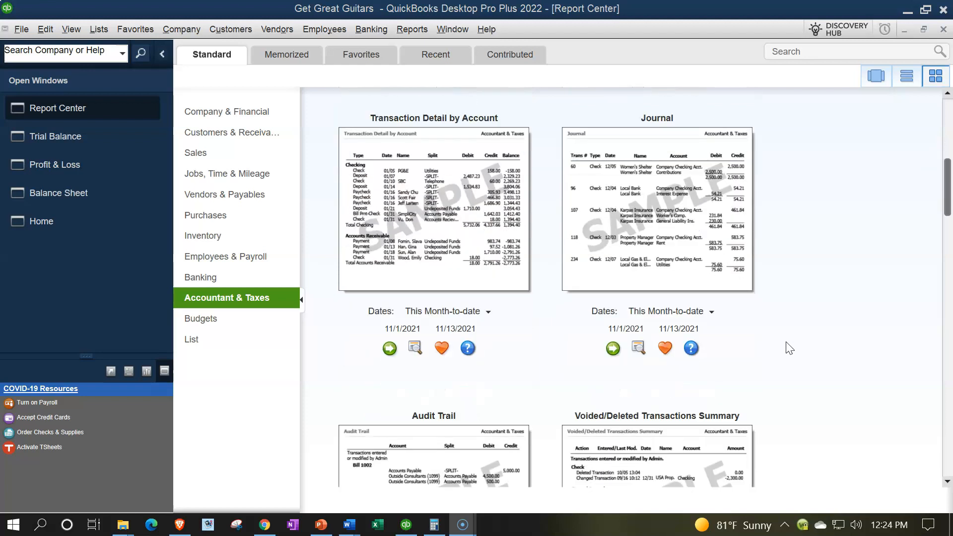
scroll(789, 349, down, 6)
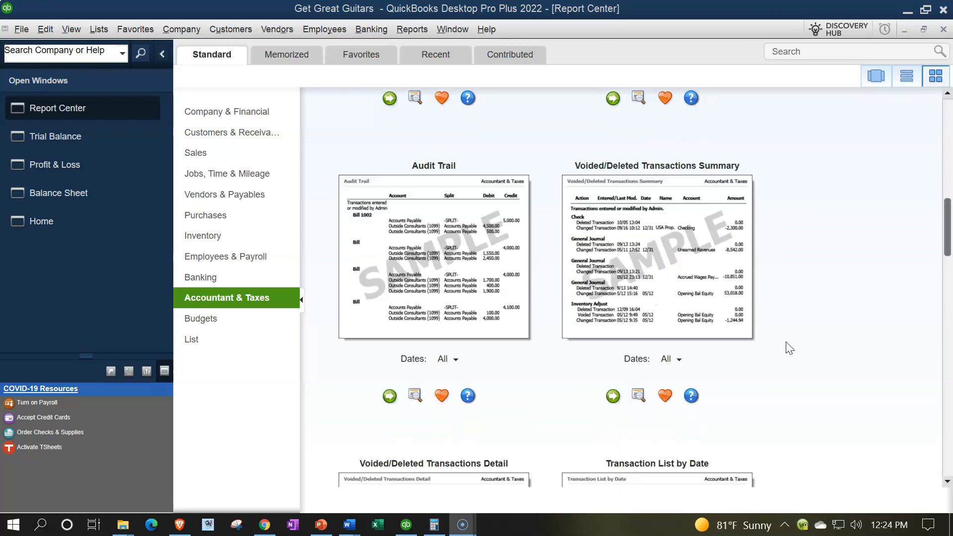
scroll(790, 349, down, 6)
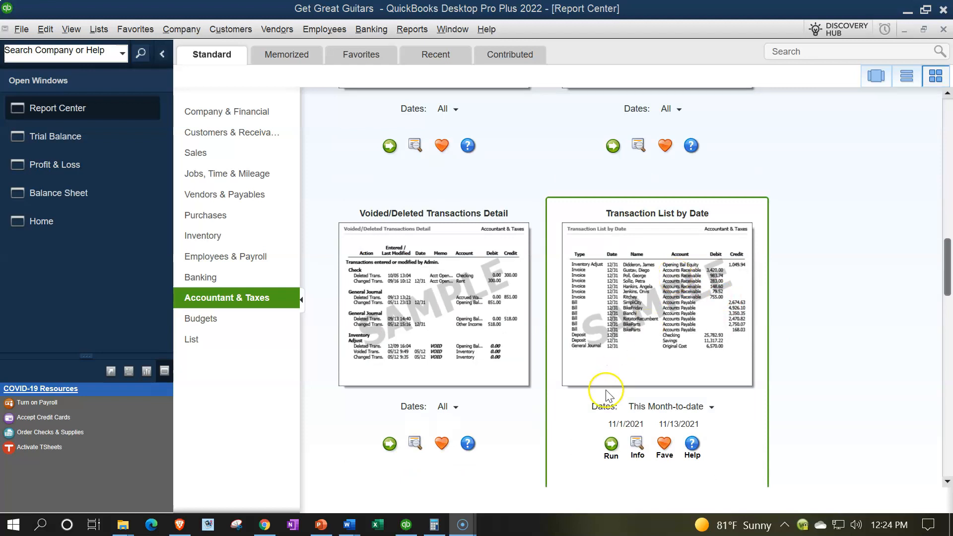
click(611, 444)
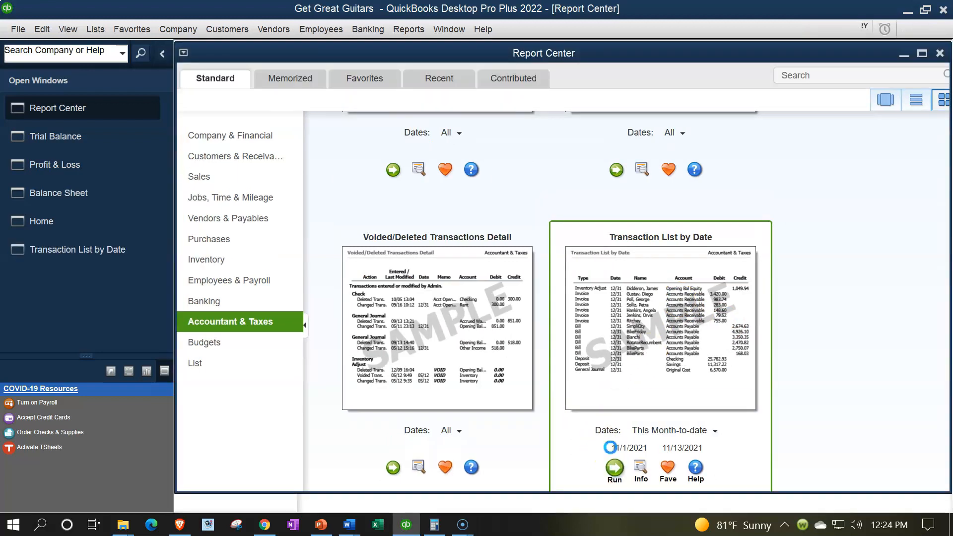
Set the Transaction List by Date report's date range from 01/01/2021 to 12/31/2021.
key(Tab)
text(01/01/2021)
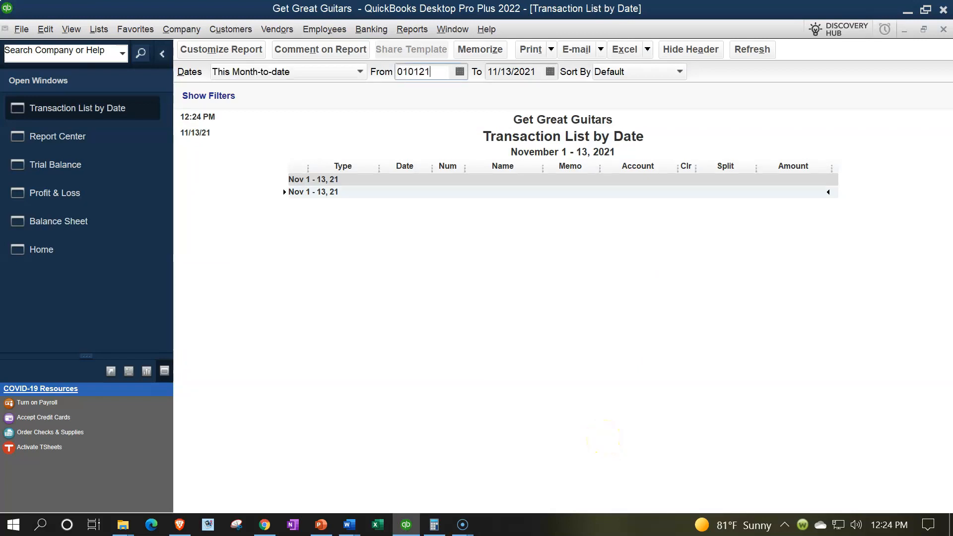
key(Tab)
text(12/31)
key(Tab)
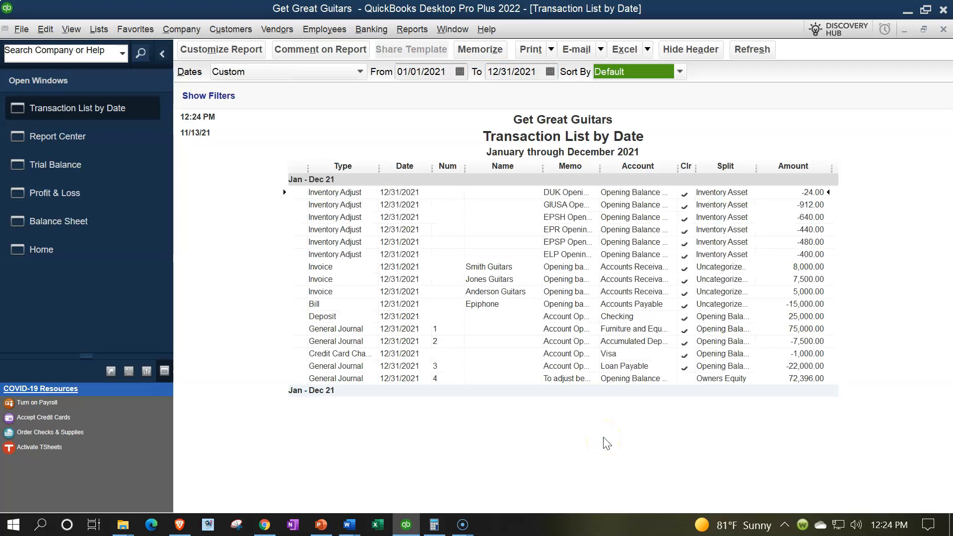
Set the Transaction List by Date's column label font size to 10, apply it to all related fonts and accept the report changes.
click(219, 51)
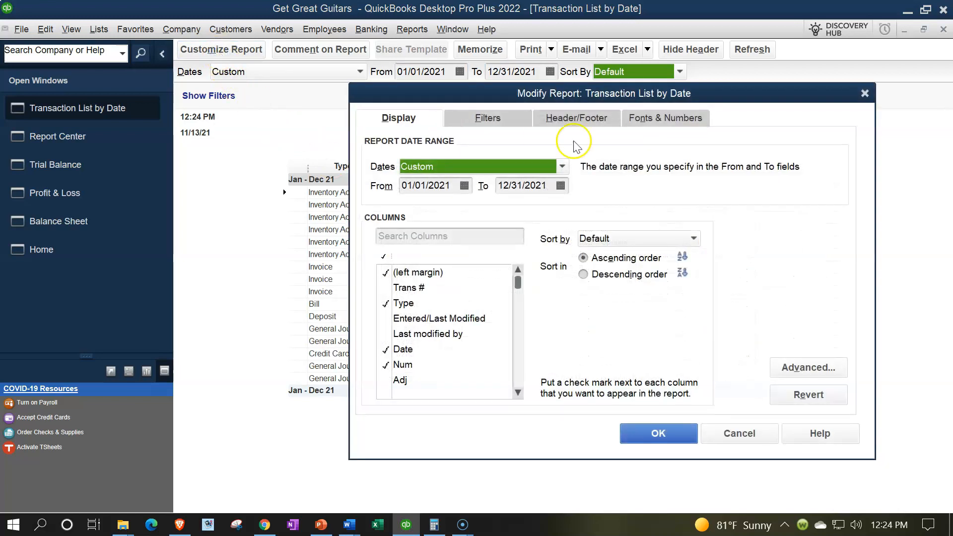
click(679, 122)
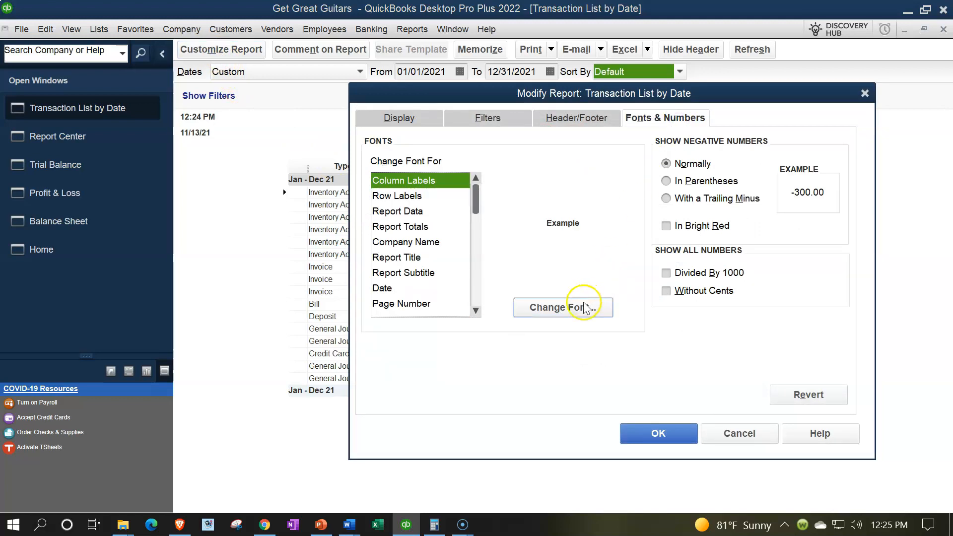
click(582, 308)
click(574, 246)
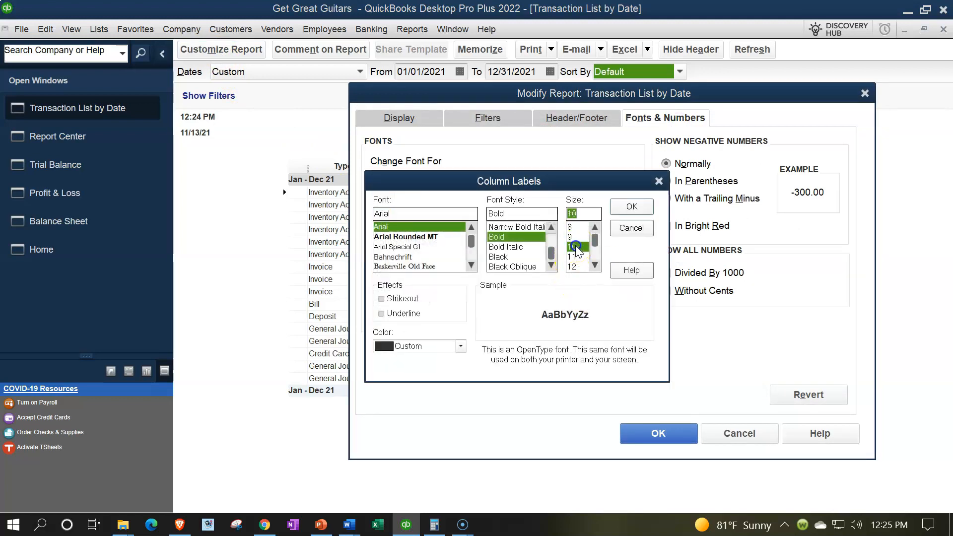
click(615, 206)
click(430, 164)
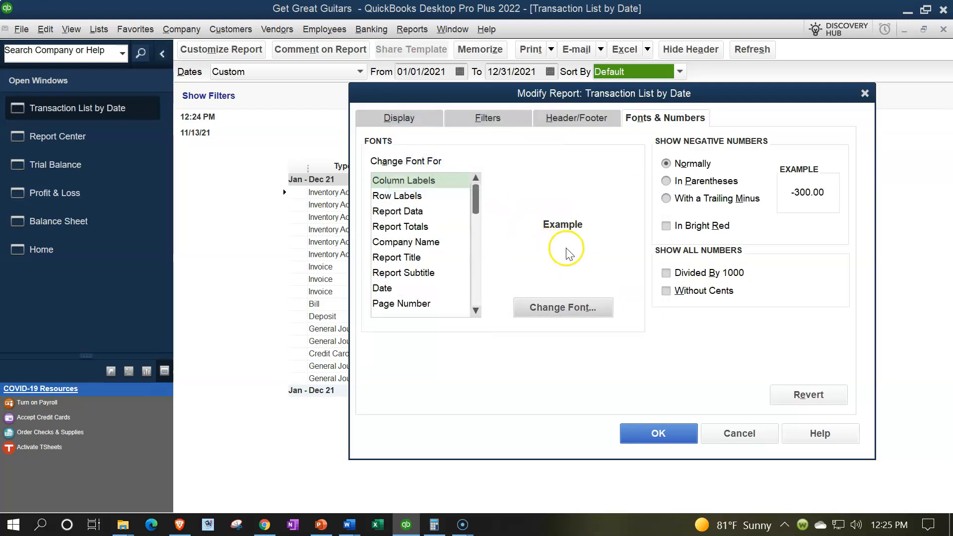
click(645, 432)
Adjust the column widths of the Transaction List by Date report, widening the Account column to fit the full account names.
drag(378, 167, 499, 168)
drag(570, 168, 586, 168)
drag(704, 171, 782, 169)
drag(840, 169, 880, 169)
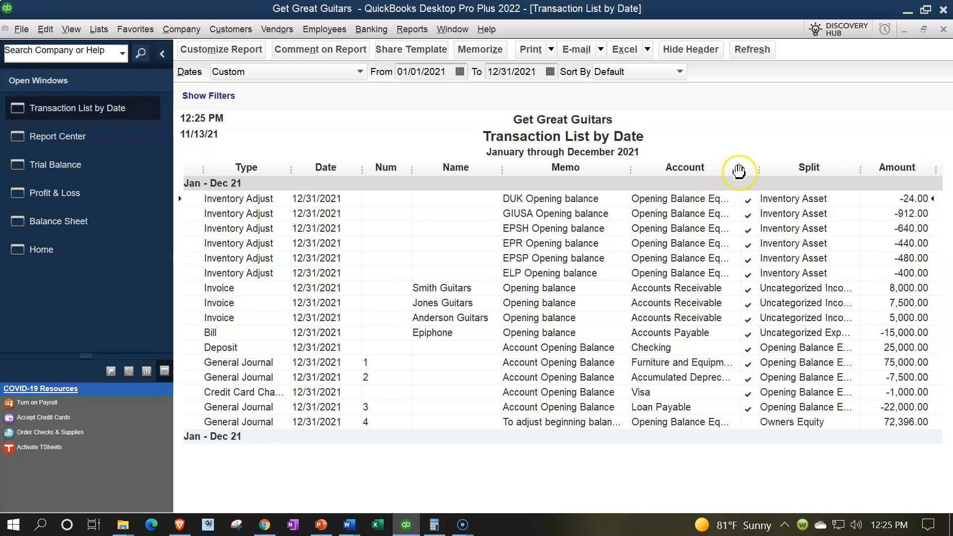
drag(742, 167, 748, 166)
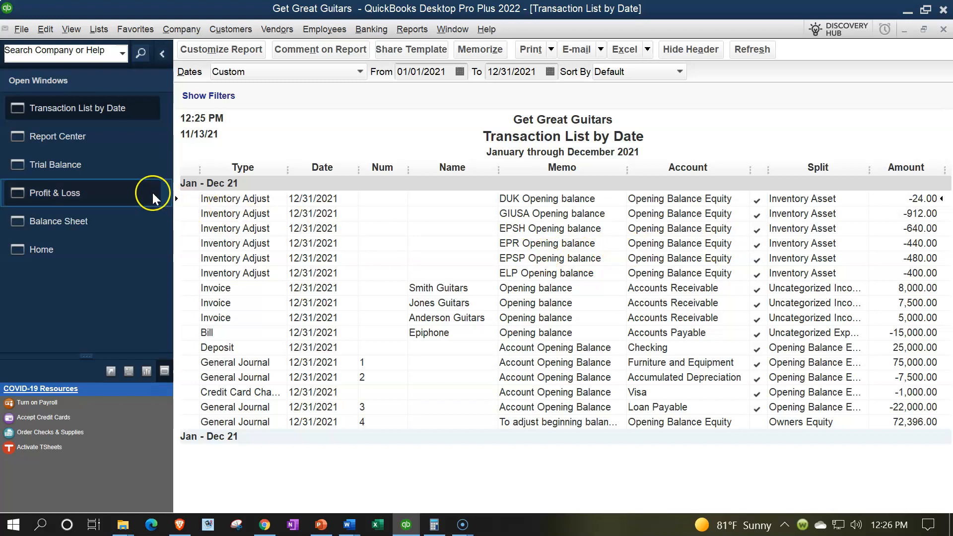
Switch to the Trial Balance report and widen its account name column to fit the full account names.
click(104, 170)
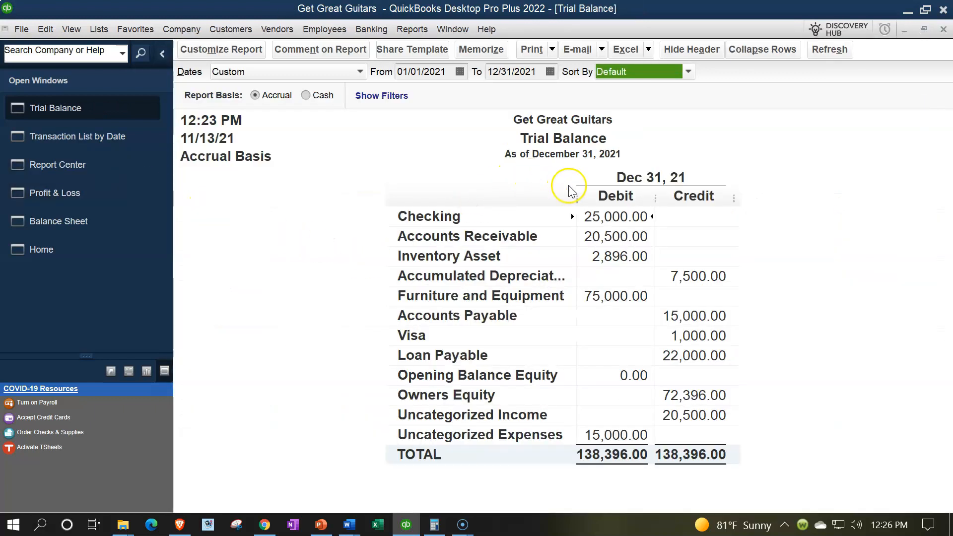
drag(578, 199, 614, 200)
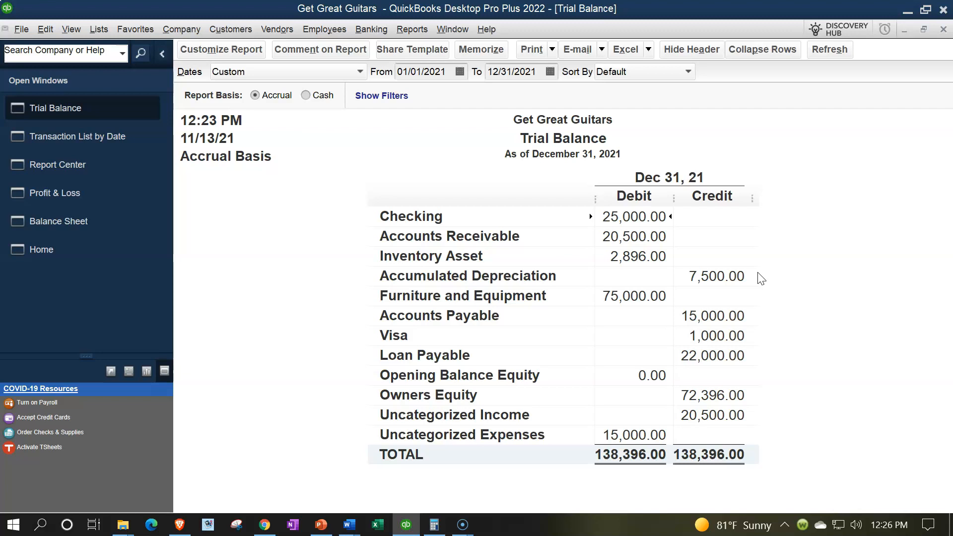
Set the Trial Balance report's date range from 01/01/2022 to 12/31/2022.
key(Left)
click(449, 72)
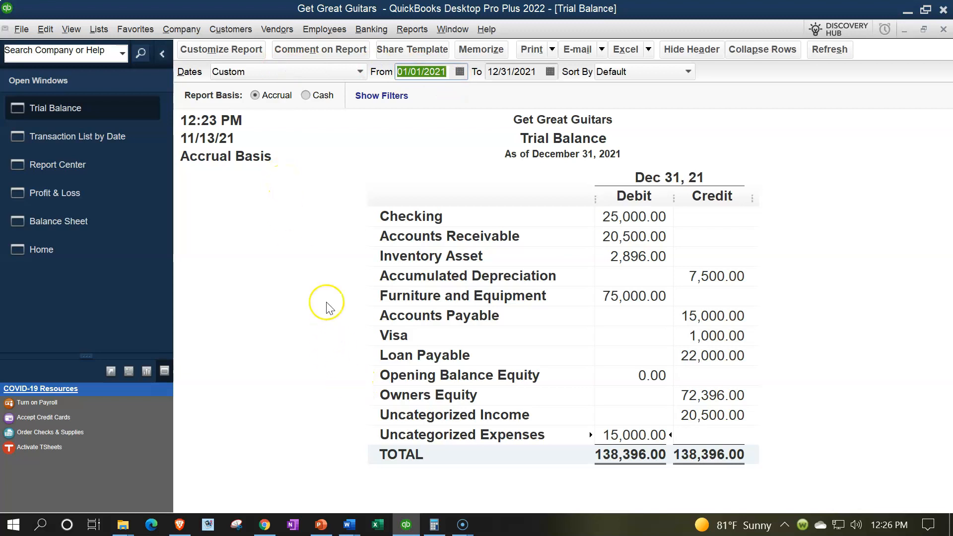
text(010122)
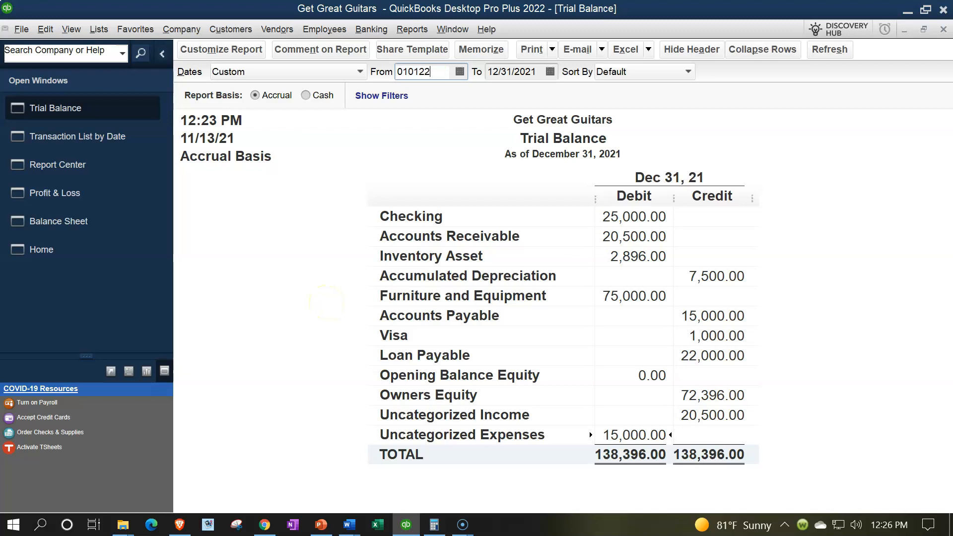
key(Tab)
text(12/31/20)
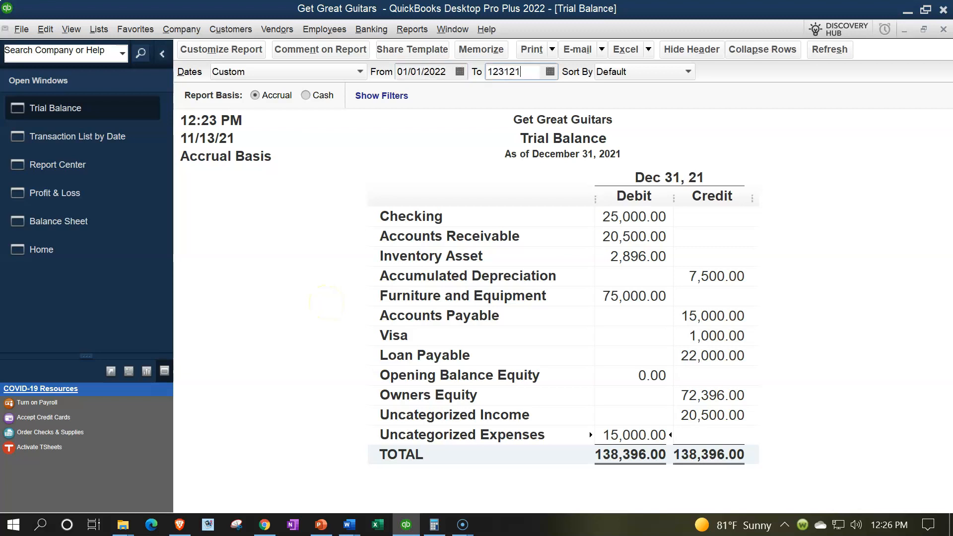
text(2)
key(Tab)
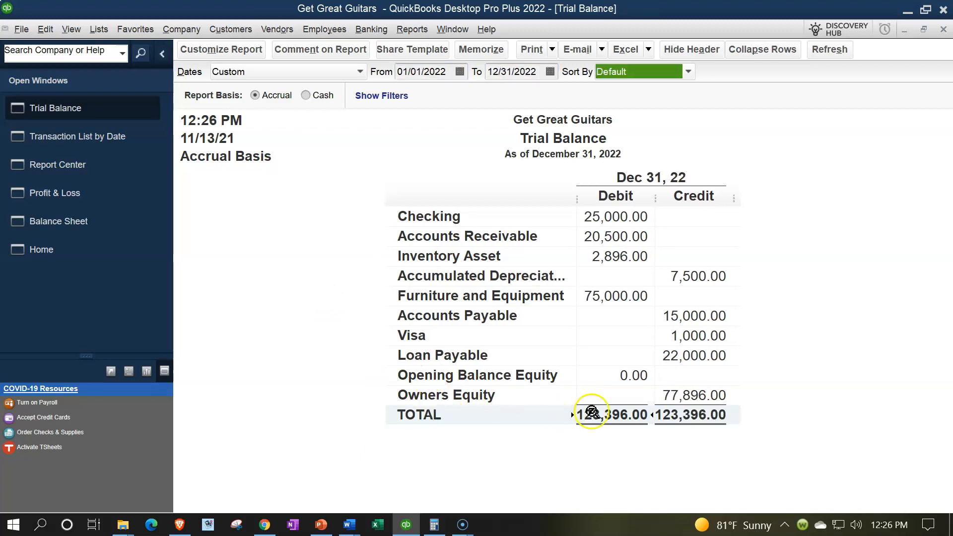
Change the Trial Balance's end date to 01/01/2022 to report the balances as of the first day of the year.
click(693, 400)
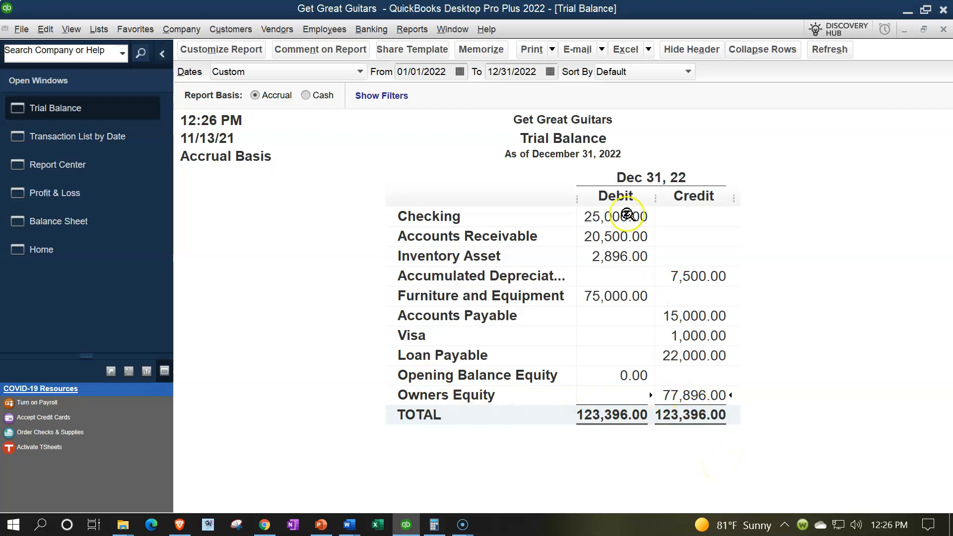
click(541, 72)
text(010122)
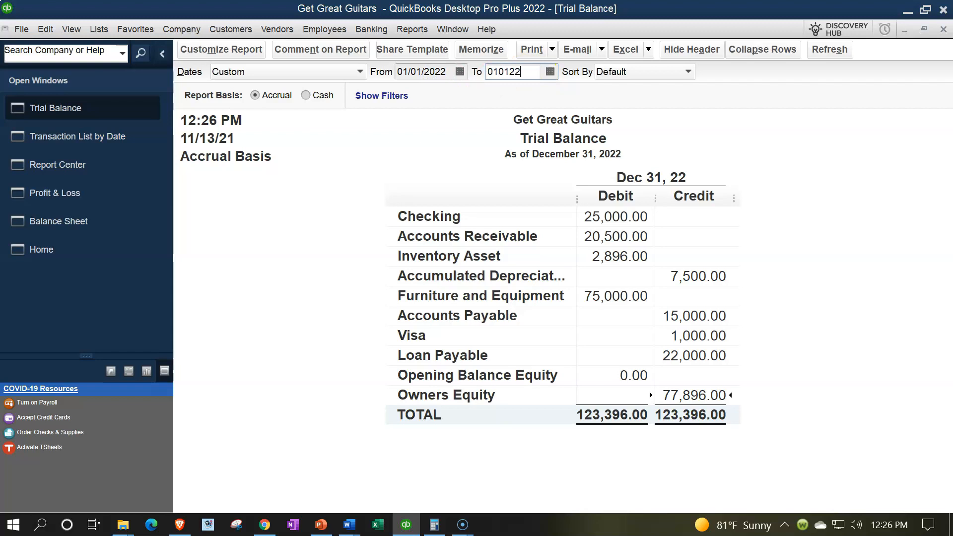
key(Tab)
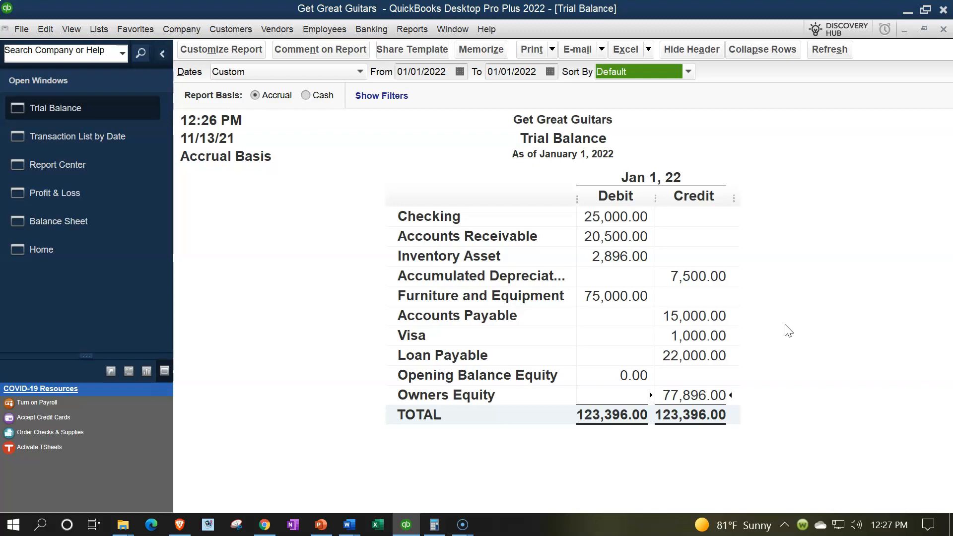
Drill into the Checking balance of the Trial Balance and start its Transactions by Account report from 01/01/2021.
double_click(607, 211)
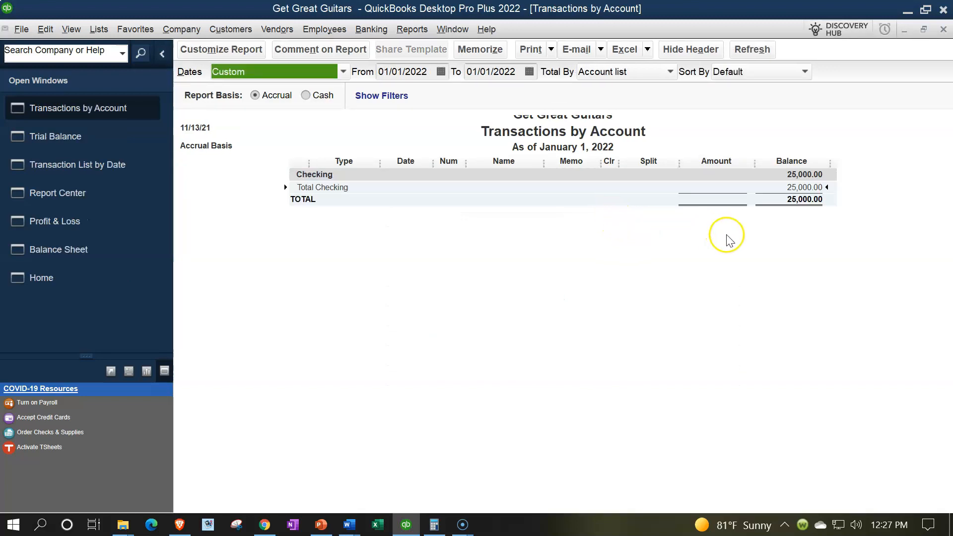
click(437, 71)
key(BackSpace)
text(1)
key(Tab)
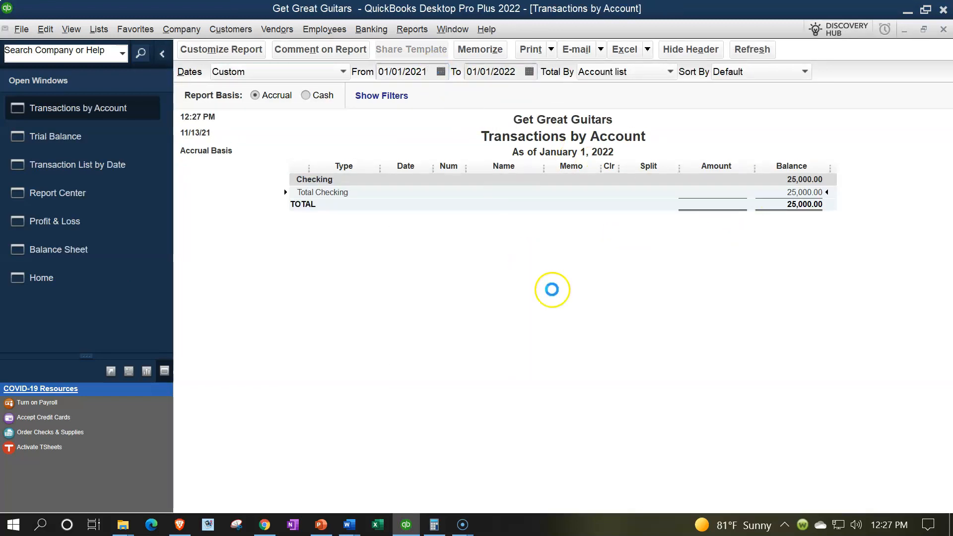
Inspect the opening balance deposit behind the Checking amount, then close it and the Transactions by Account report.
double_click(724, 193)
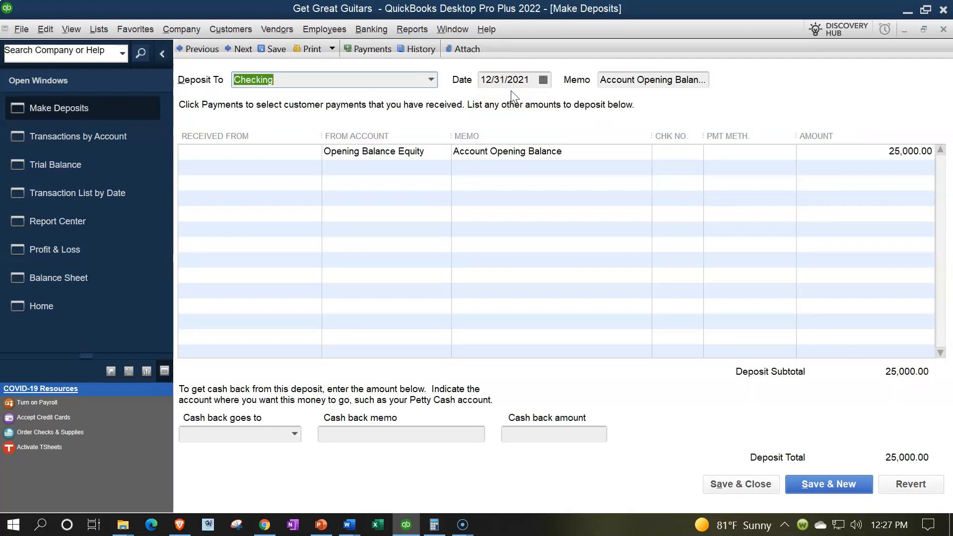
click(943, 31)
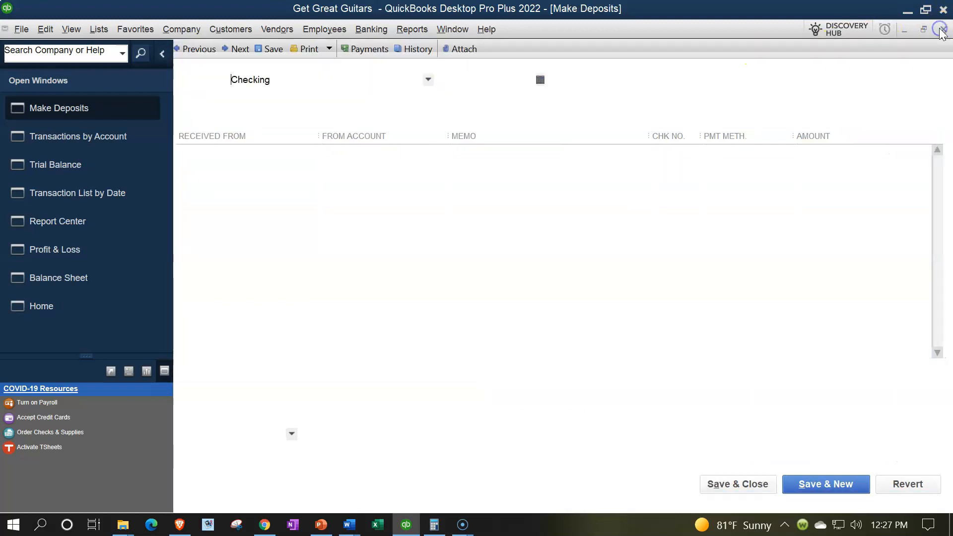
click(943, 31)
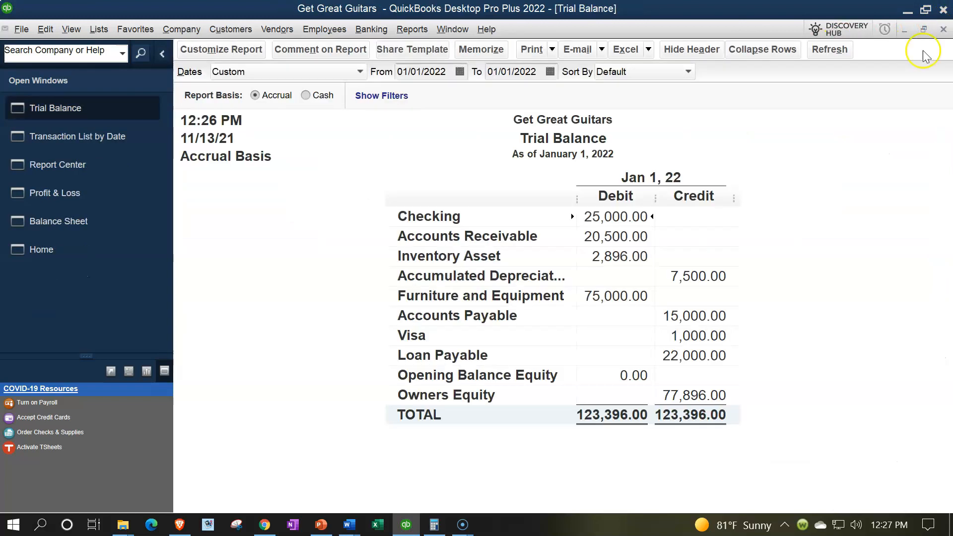
click(813, 257)
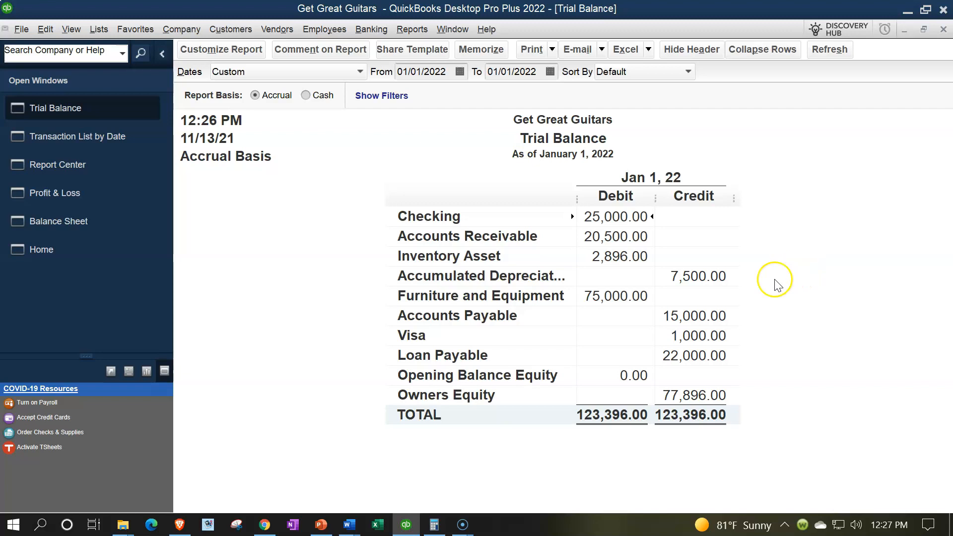
View the Transaction List by Date report, then examine the Balance Sheet from its assets down to liabilities and equity.
click(82, 141)
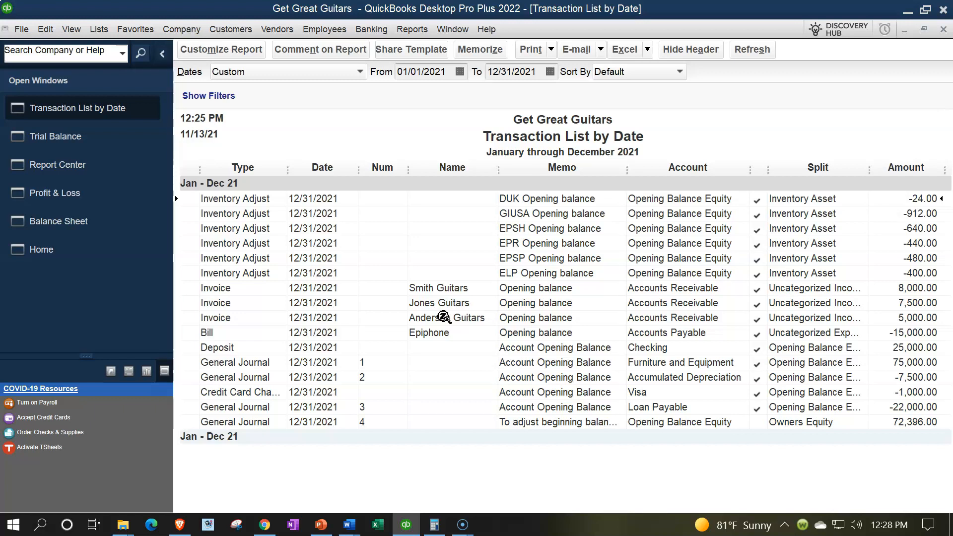
click(89, 228)
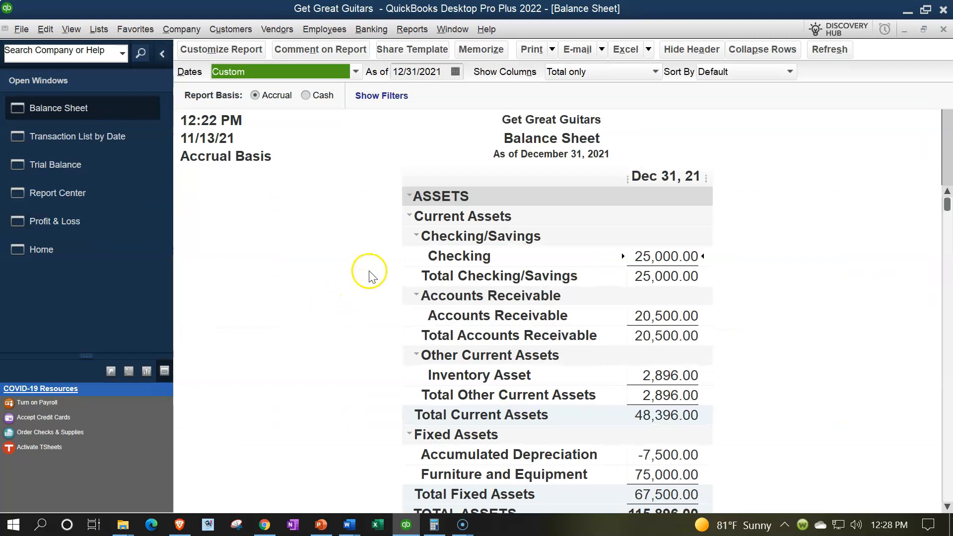
scroll(381, 253, down, 1)
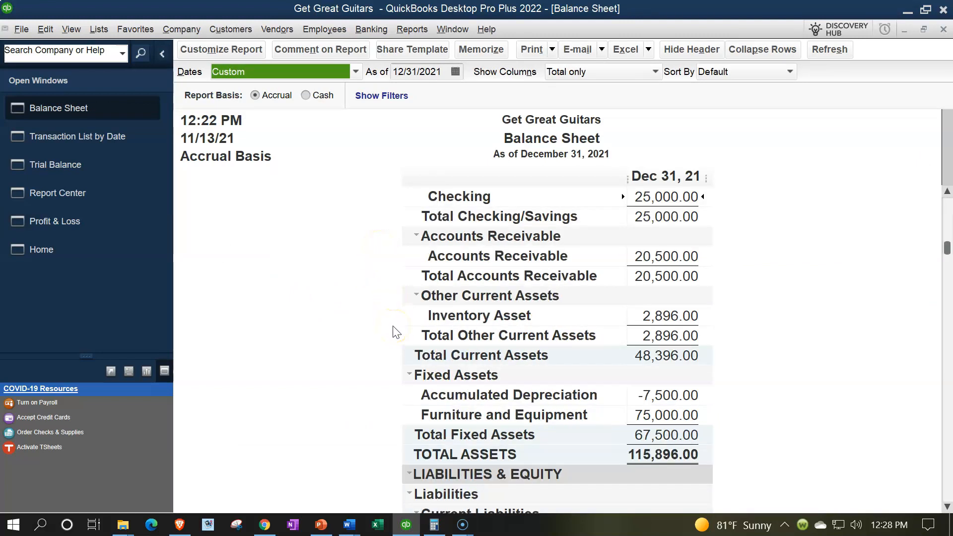
scroll(395, 332, down, 5)
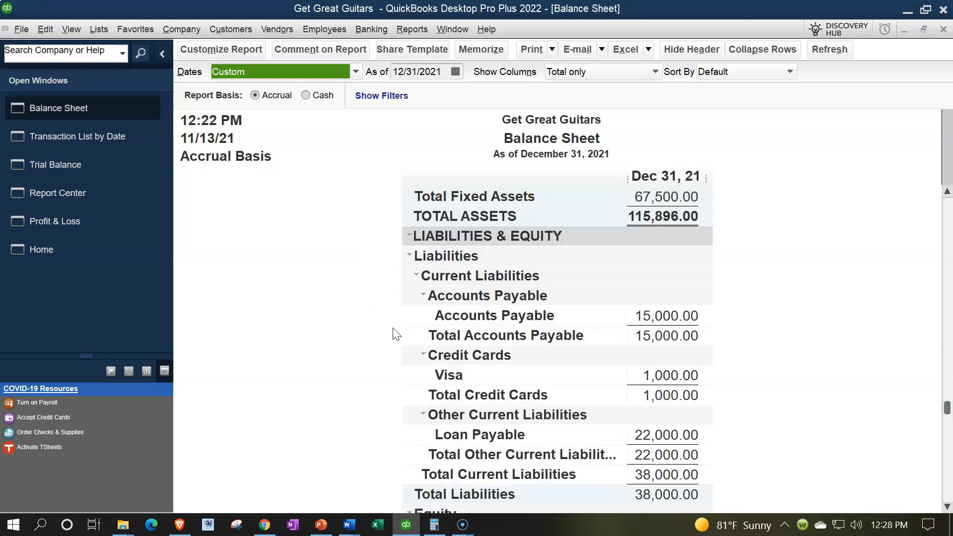
scroll(391, 343, up, 6)
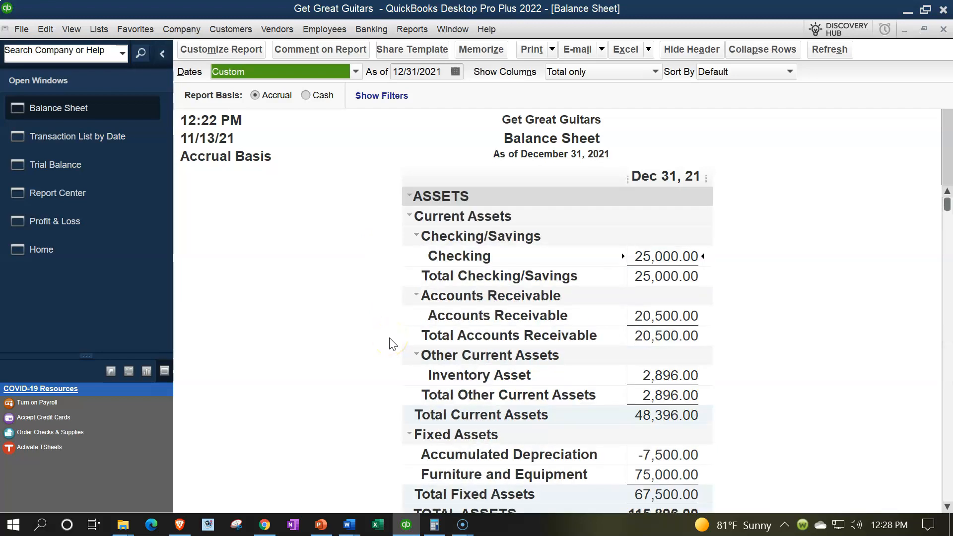
scroll(392, 343, down, 7)
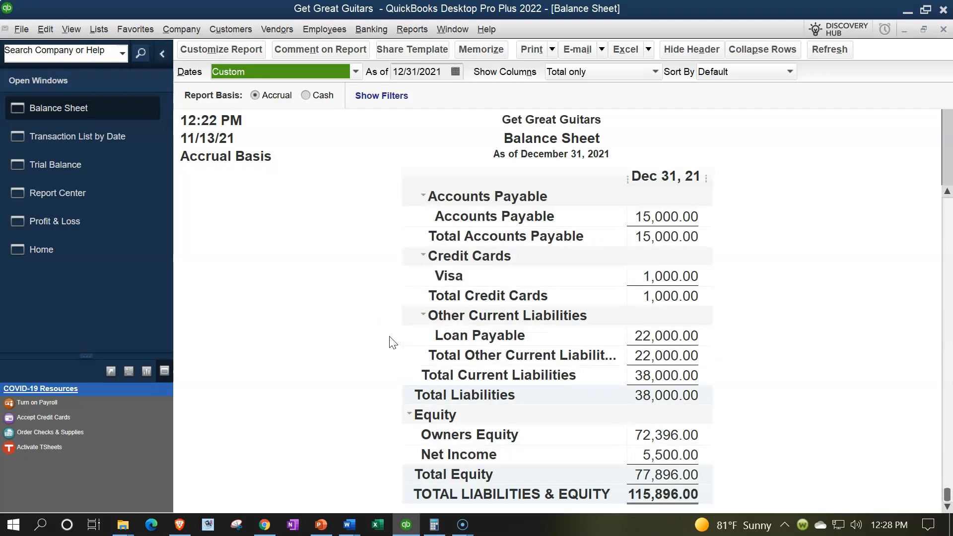
Set the Balance Sheet's as-of date to 01/01/2022 and review the report from equity back up to assets.
click(389, 436)
click(445, 71)
key(BackSpace)
key(BackSpace)
key(BackSpace)
key(BackSpace)
key(BackSpace)
key(BackSpace)
key(BackSpace)
key(BackSpace)
key(BackSpace)
text(01/01/202)
key(Tab)
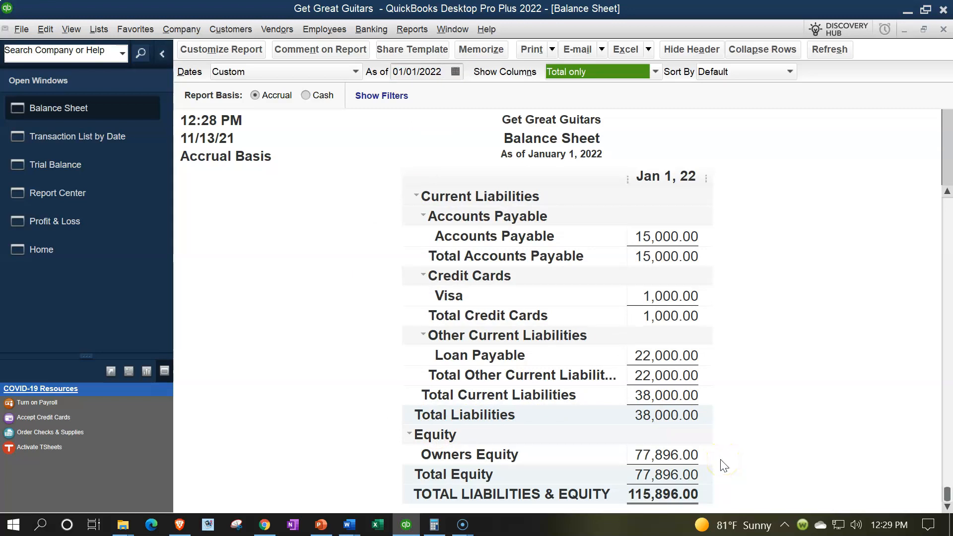
scroll(724, 465, up, 6)
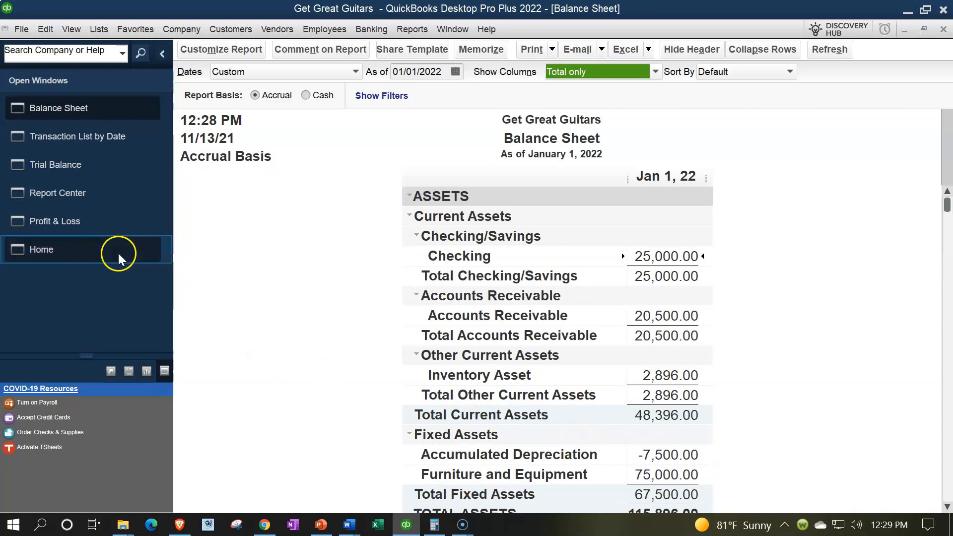
Switch to the Profit & Loss report and set its date range from 01/01/2022 to 12/31/2022.
click(91, 228)
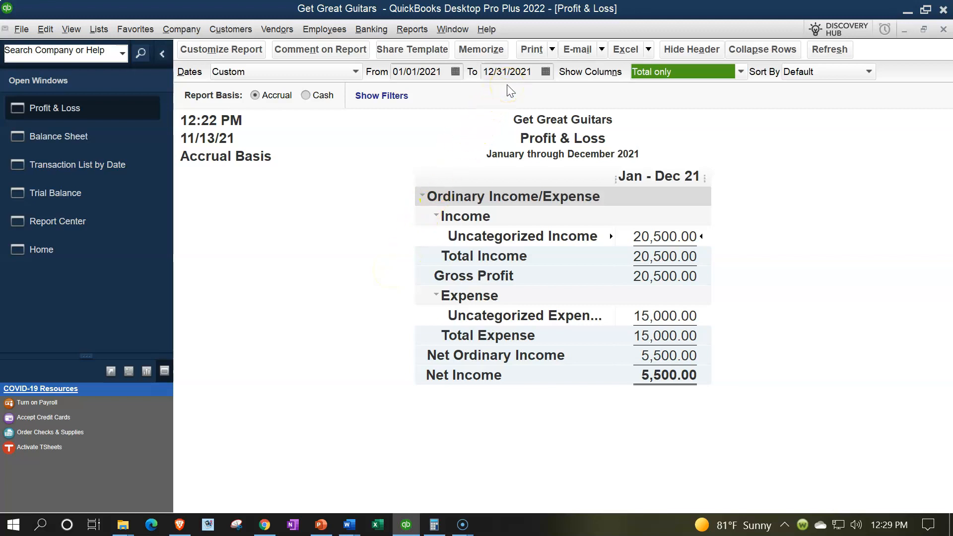
click(437, 71)
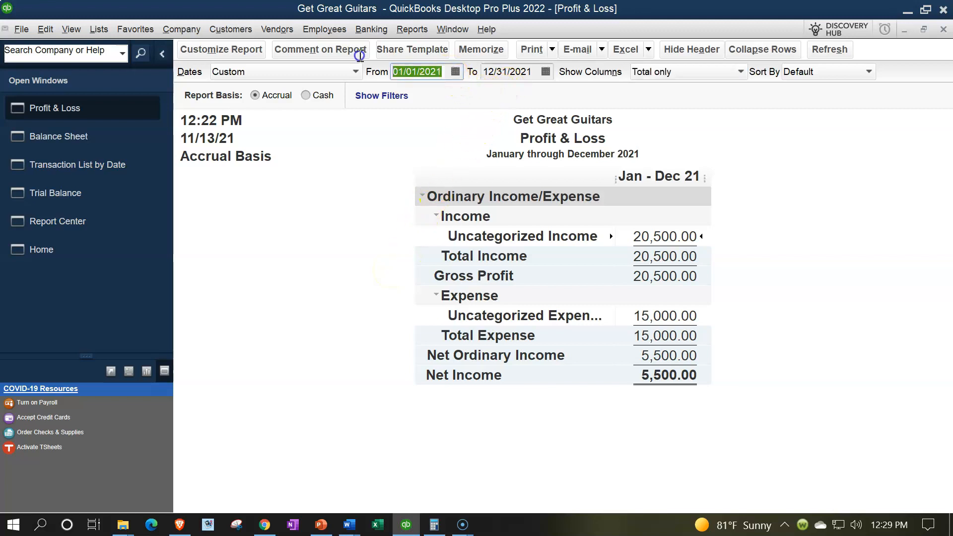
text(01)
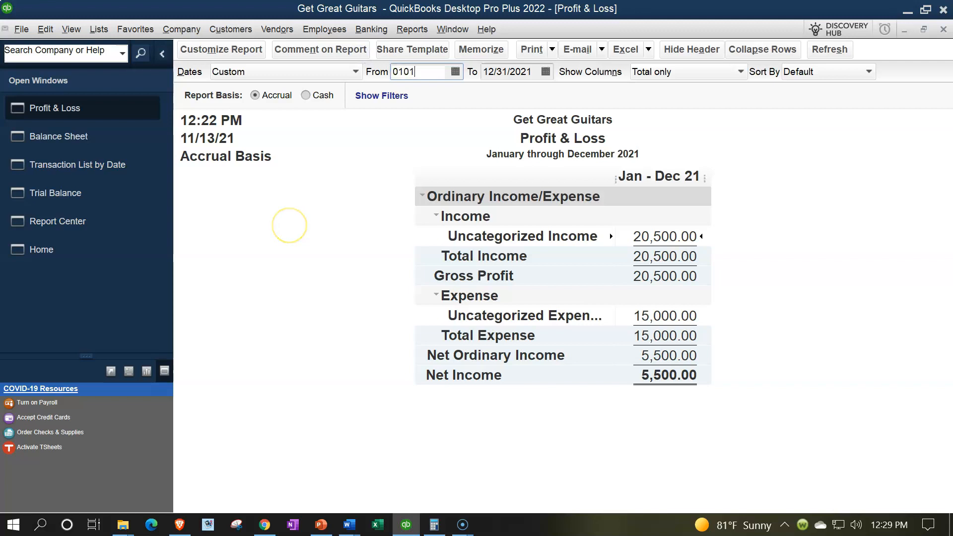
text(/01/2022)
key(Tab)
text(12312022)
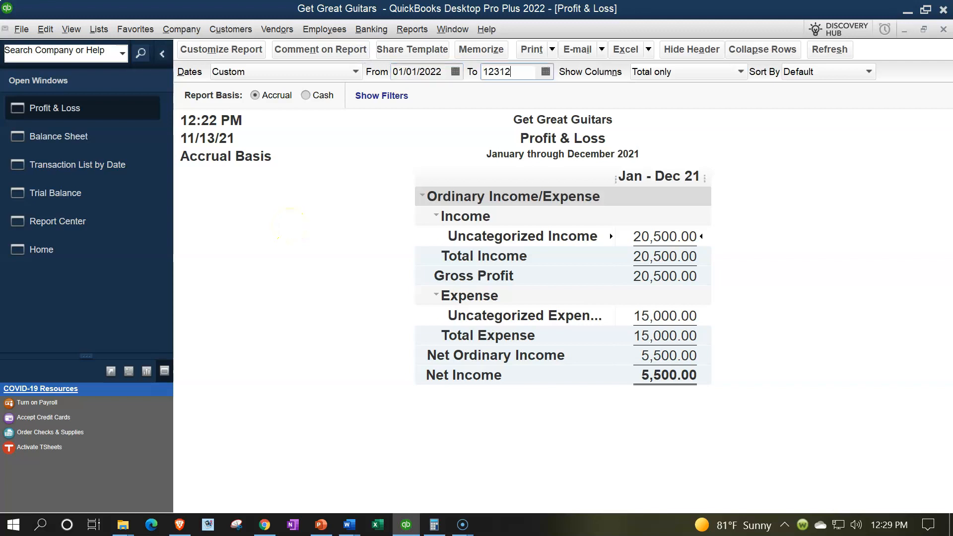
key(Tab)
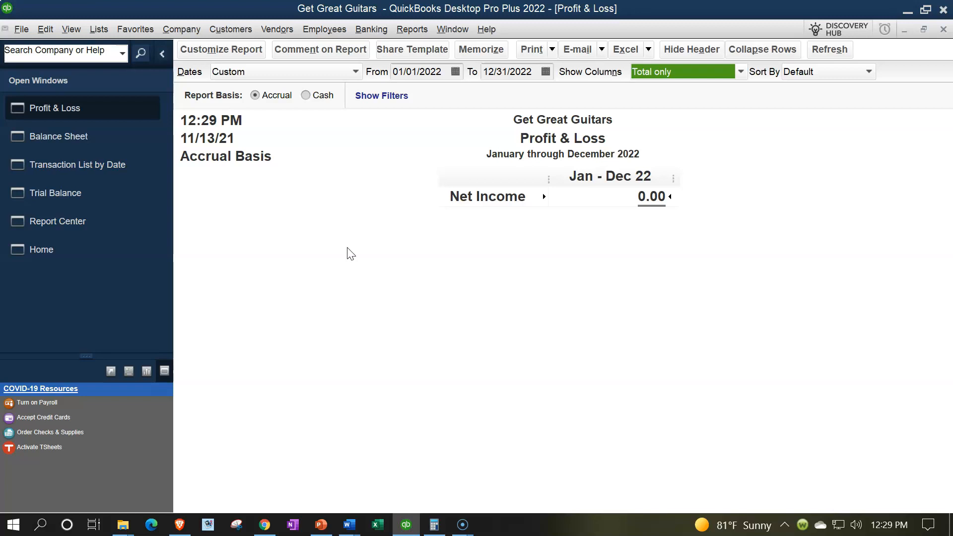
Return to the Transaction List by Date, collapse the open windows list and examine the invoice, bill, deposit and general journal entries.
click(90, 182)
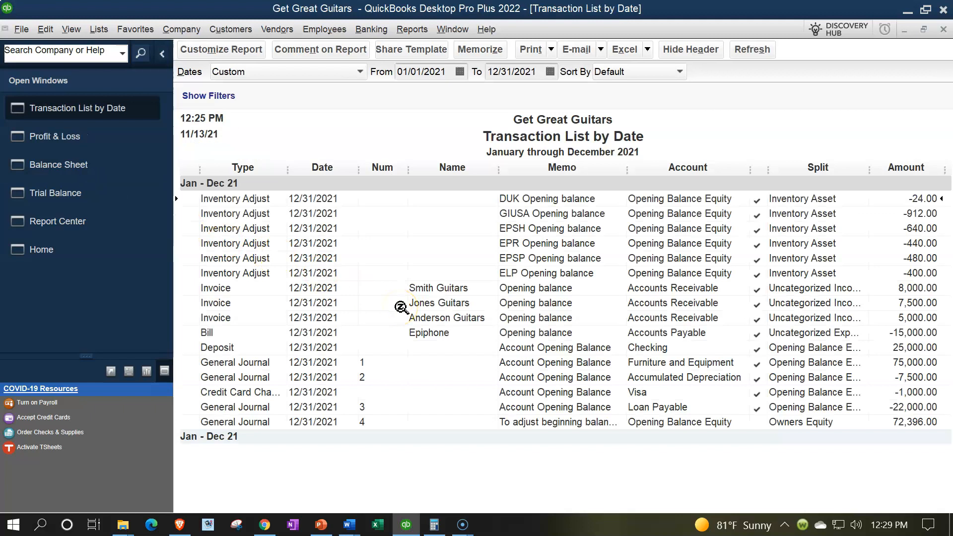
click(165, 56)
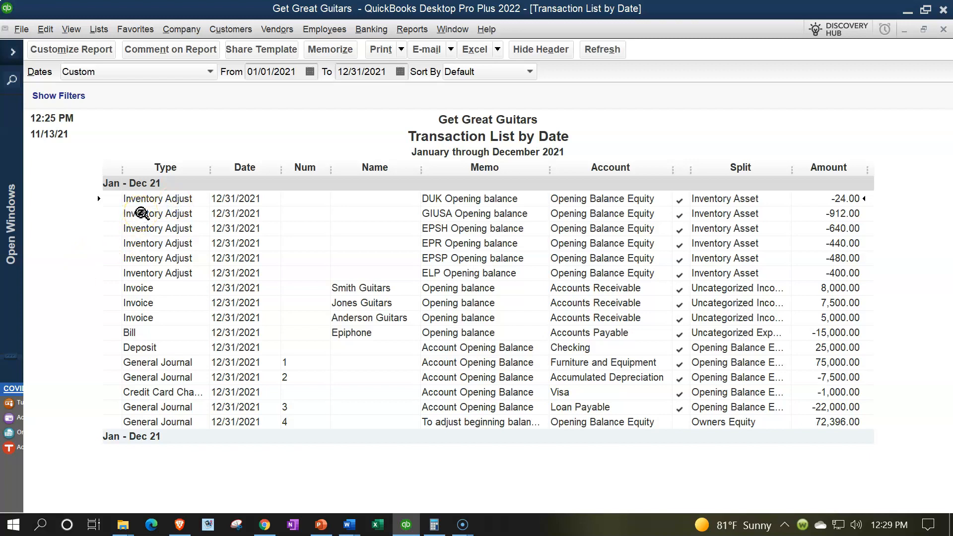
click(135, 290)
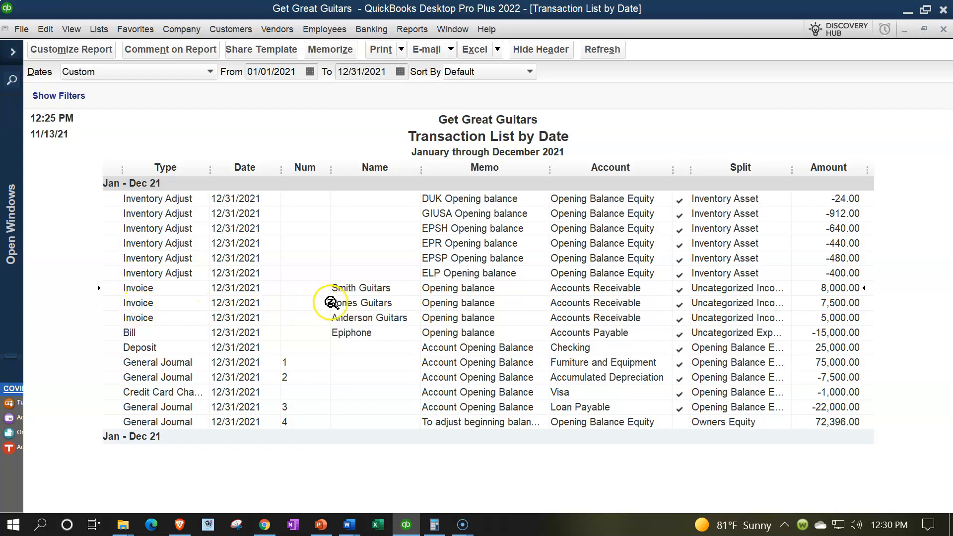
click(185, 332)
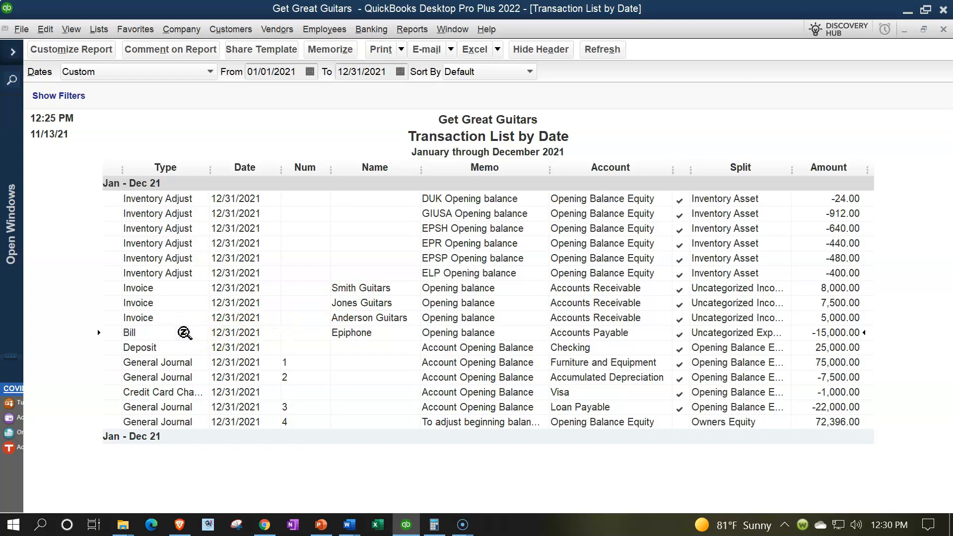
click(343, 333)
click(172, 348)
click(173, 362)
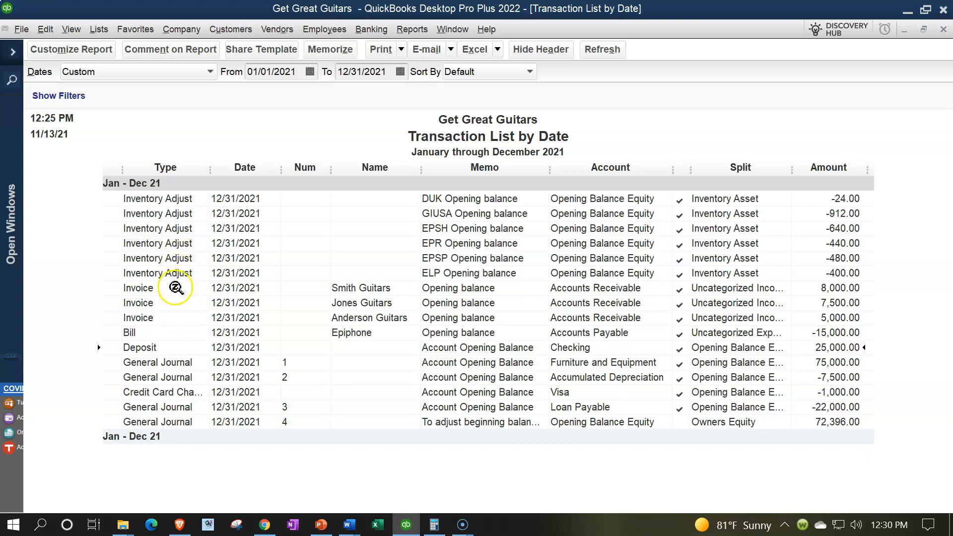
click(164, 362)
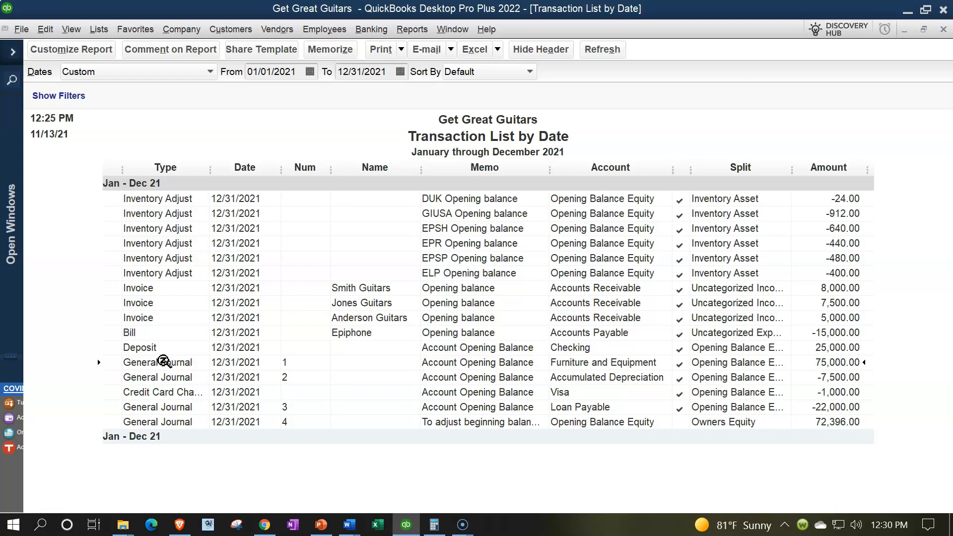
key(Down)
key(Down)
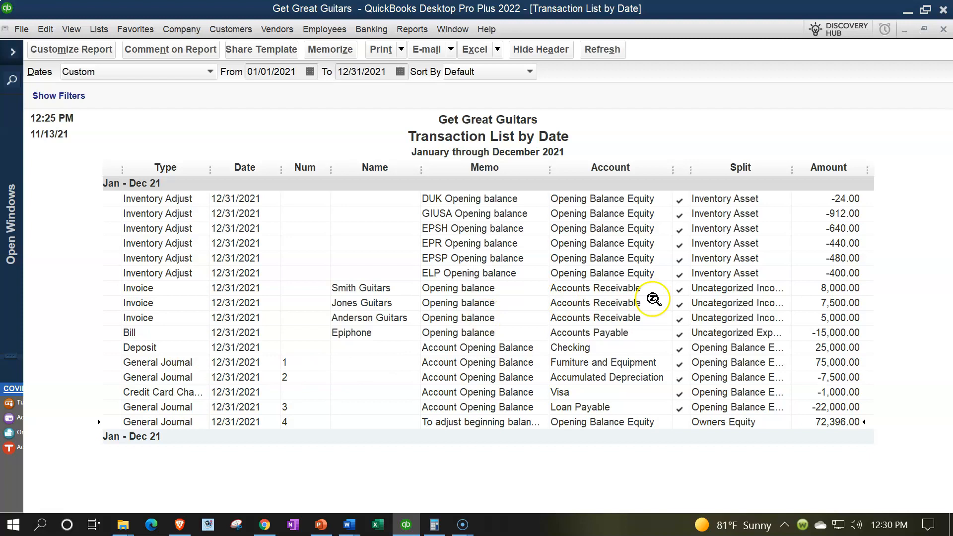
Examine the amounts of the inventory adjustment entries, then expand the open windows list again.
click(839, 204)
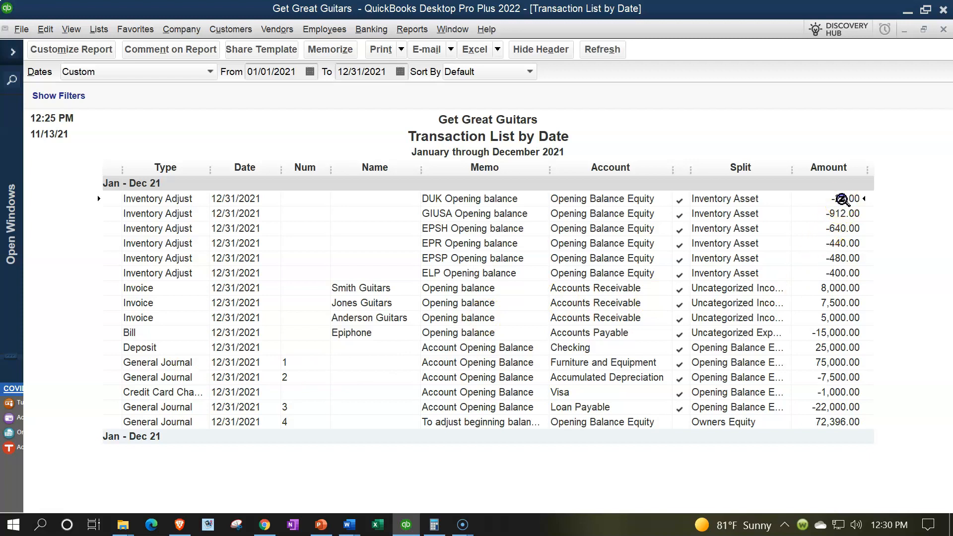
click(839, 259)
click(15, 54)
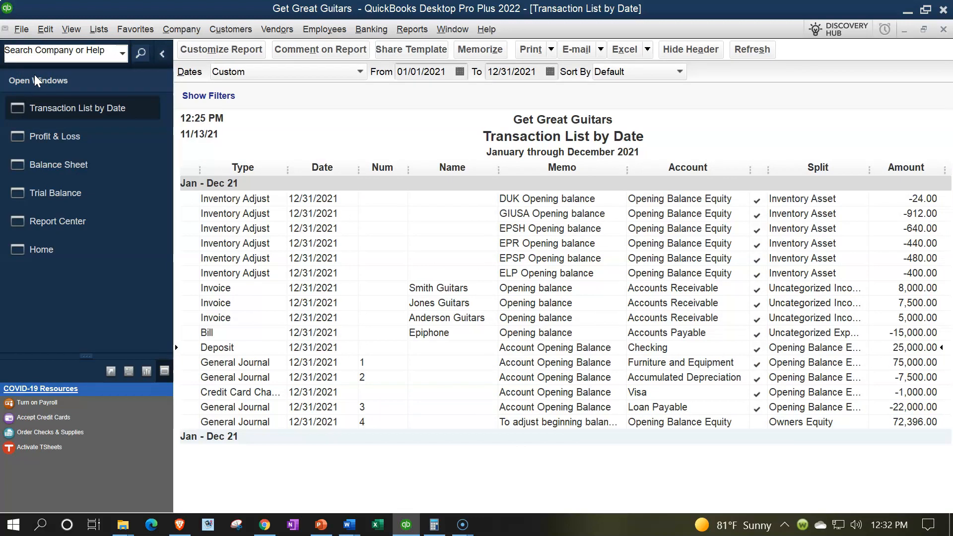
Bring up the Balance Sheet report, switch to File Explorer and open the Reports folder.
click(43, 158)
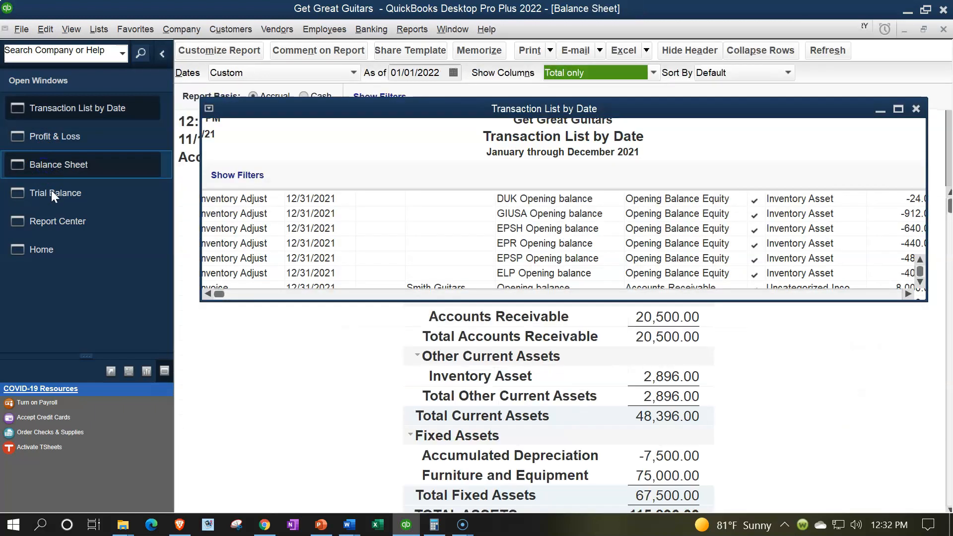
click(52, 196)
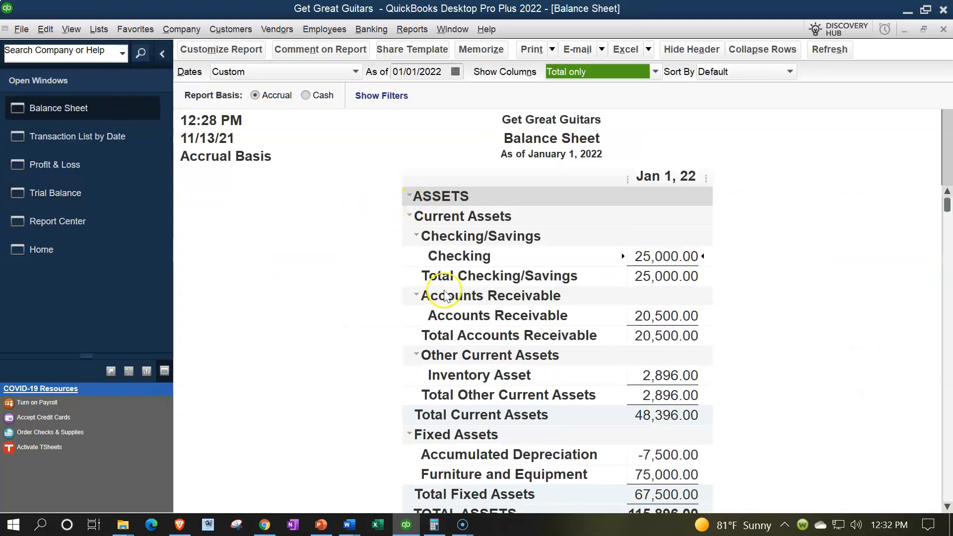
click(907, 10)
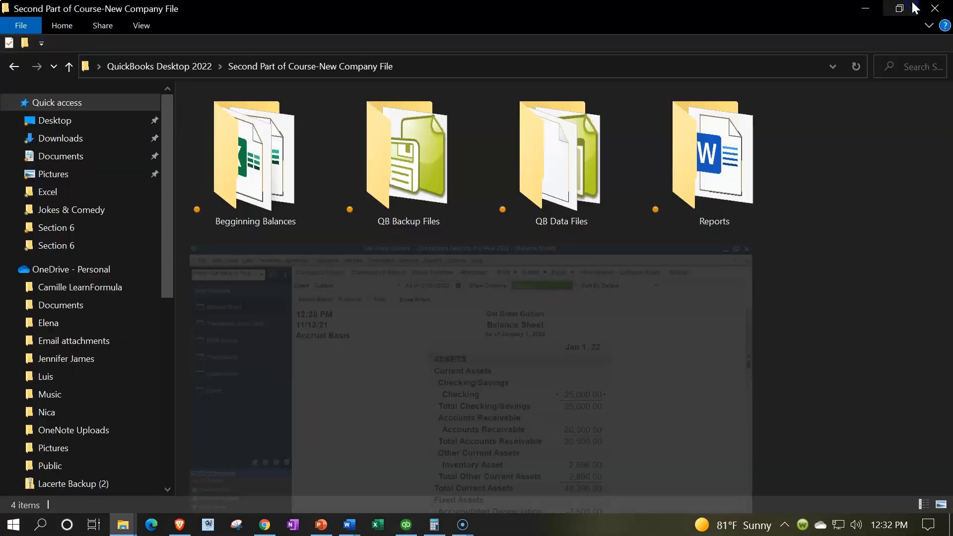
double_click(700, 185)
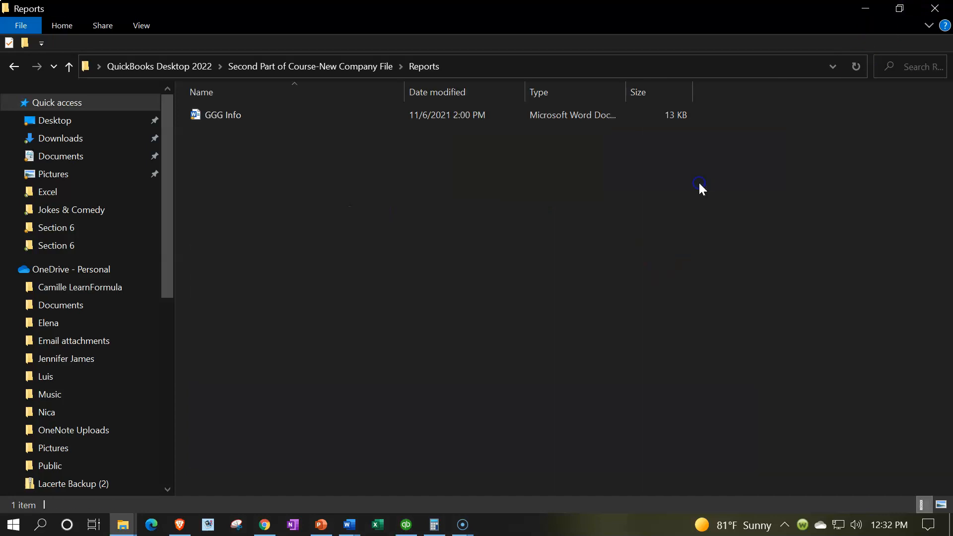
Create a new folder named Beginning Balances inside the Reports folder.
right_click(254, 171)
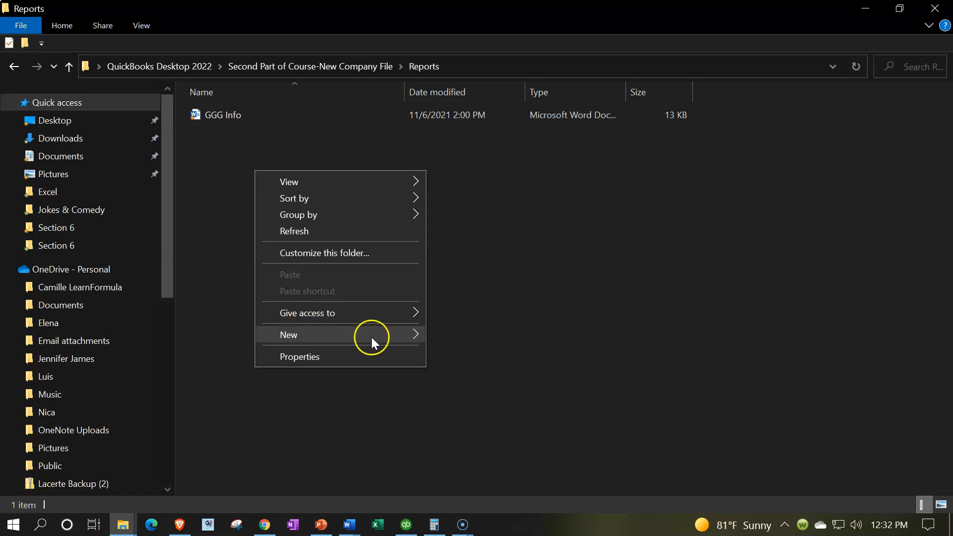
mouse_move(416, 337)
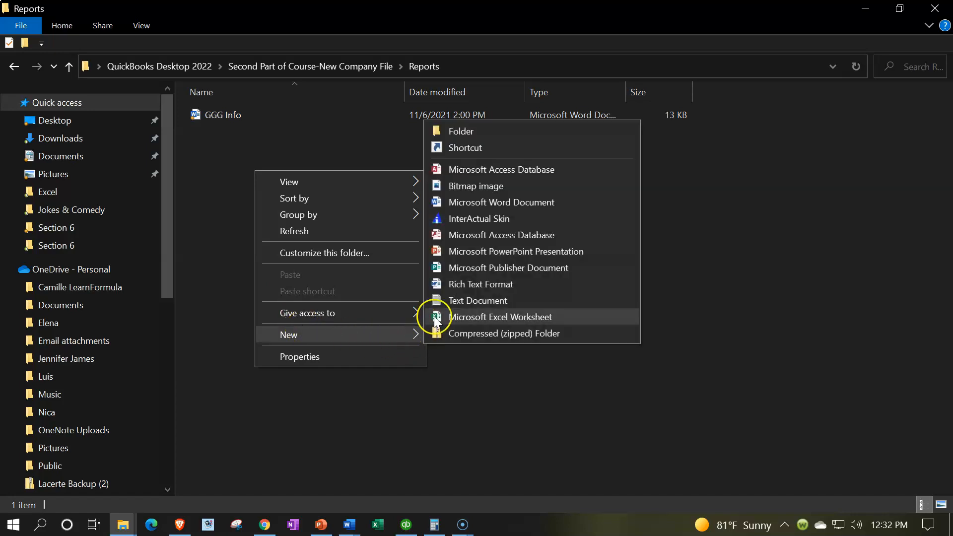
click(459, 133)
text(Beginin)
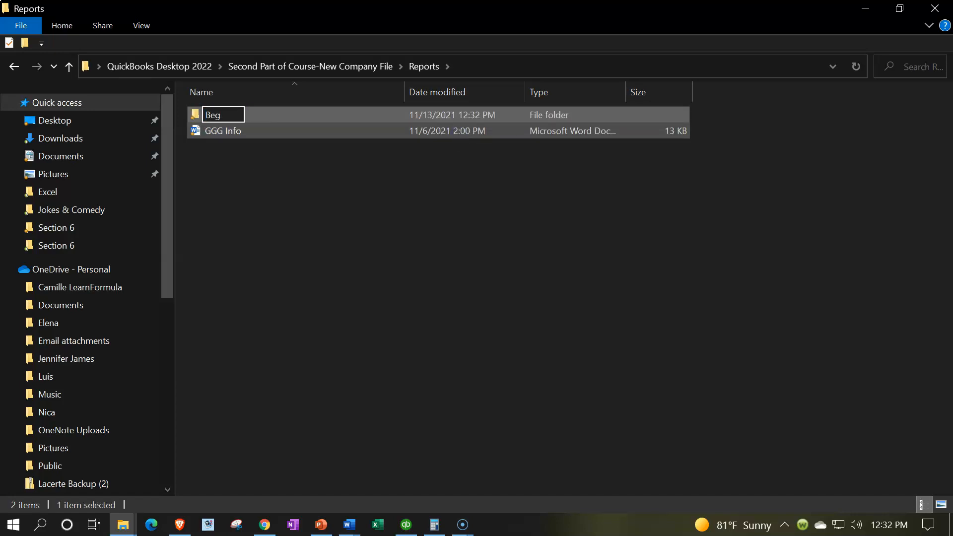
key(BackSpace)
key(BackSpace)
key(BackSpace)
key(BackSpace)
text(inning Balances)
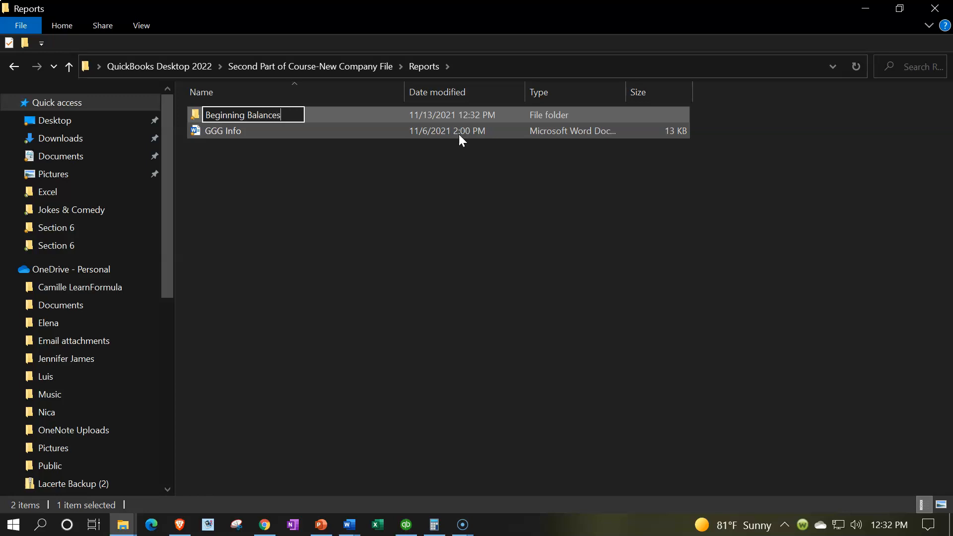
click(279, 193)
Open the Beginning Balances folder and set its layout to extra large icons.
click(213, 111)
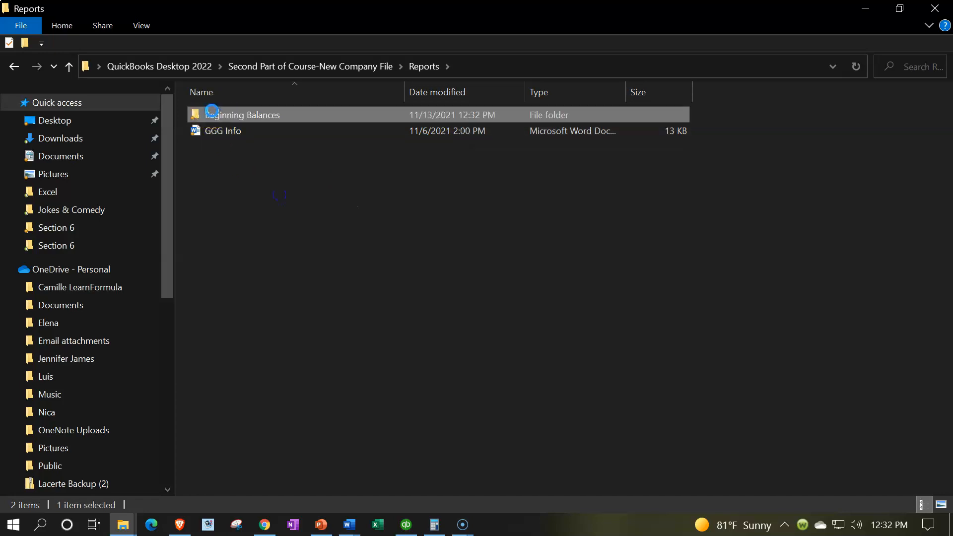
double_click(219, 110)
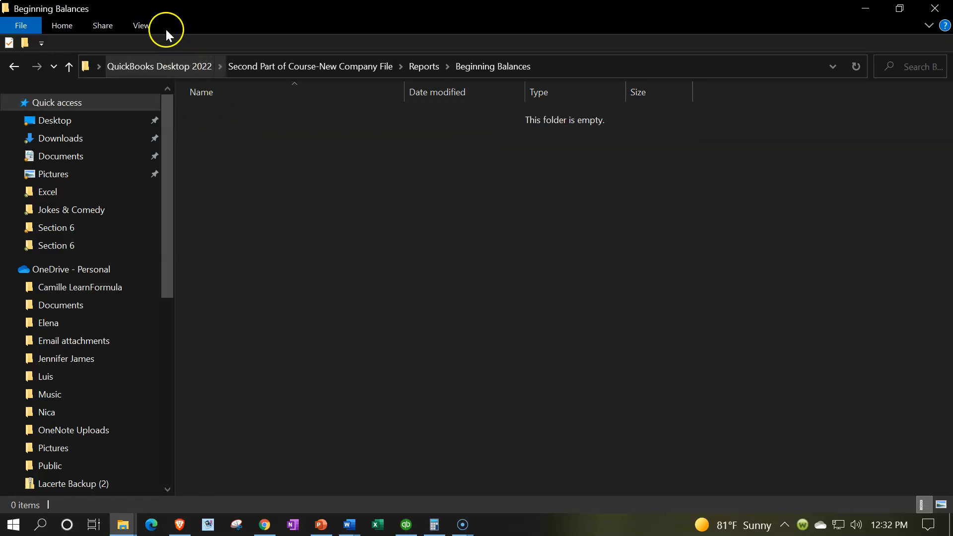
click(150, 25)
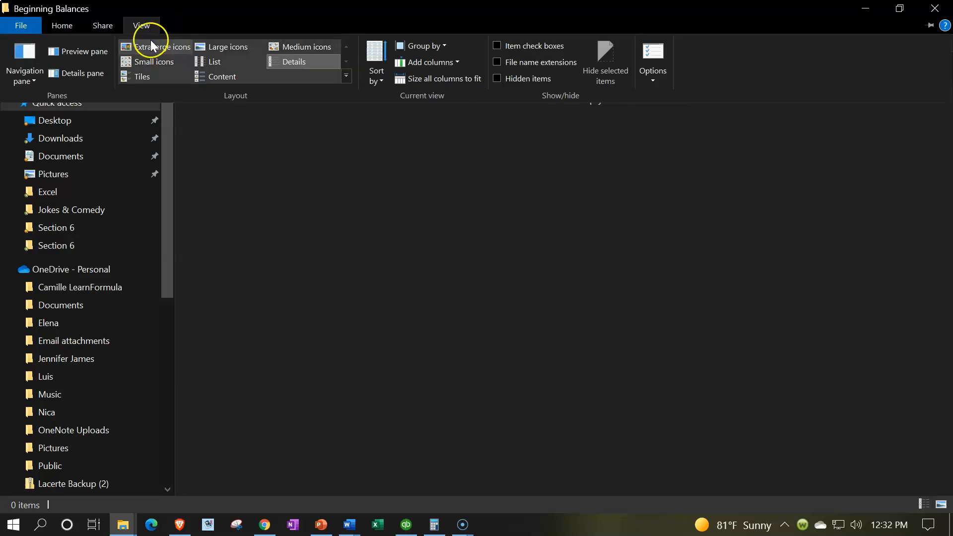
click(150, 46)
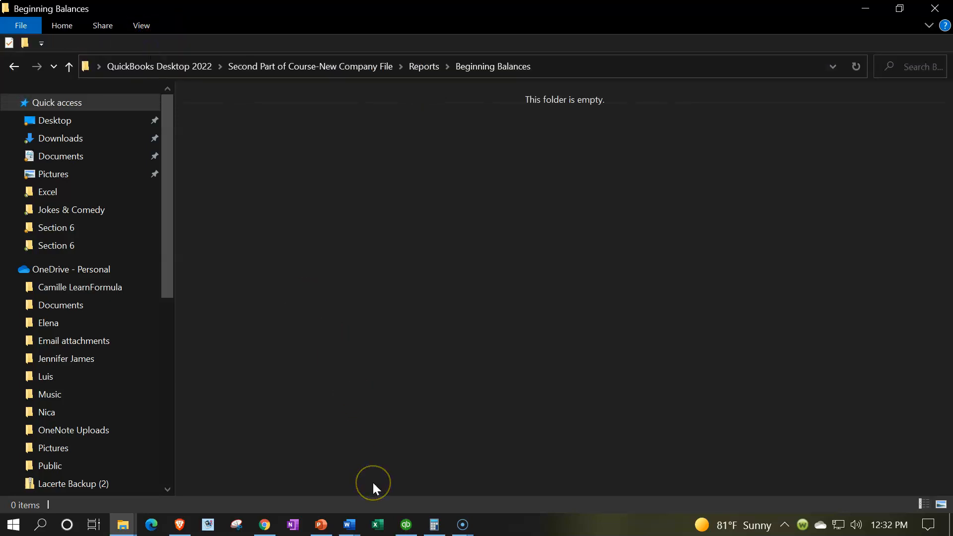
Switch to QuickBooks, start saving the Balance Sheet as a PDF and browse to QuickBooks Desktop 2022 > Second Part of Course-New Company File.
click(406, 525)
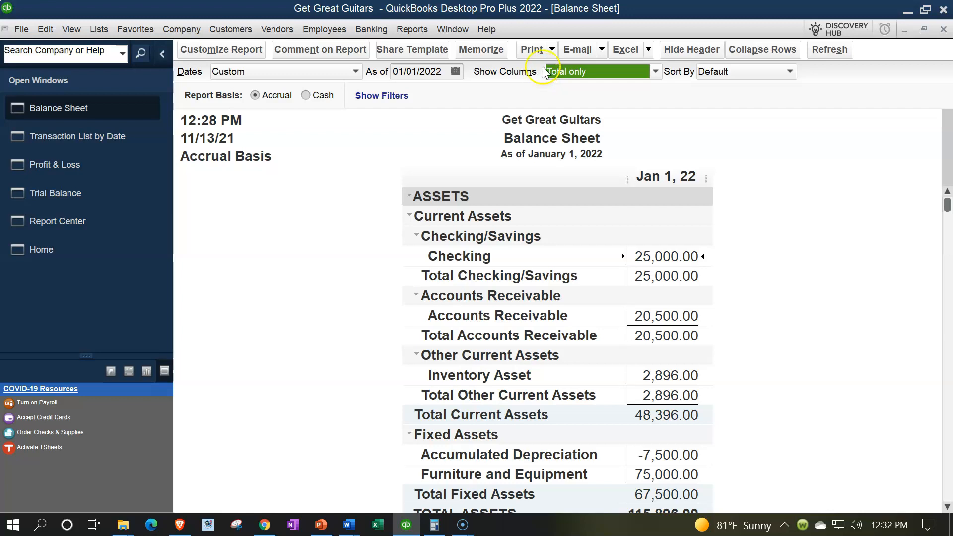
click(552, 49)
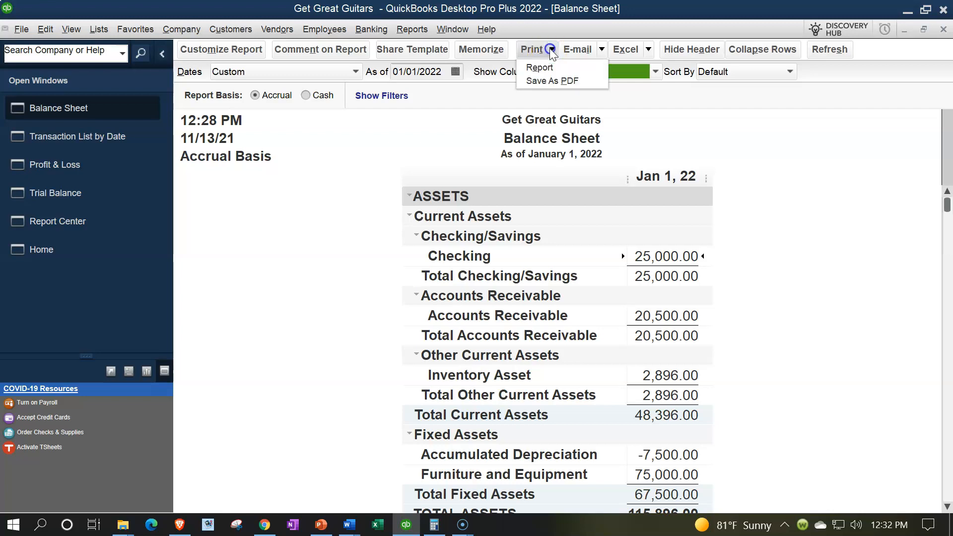
click(549, 80)
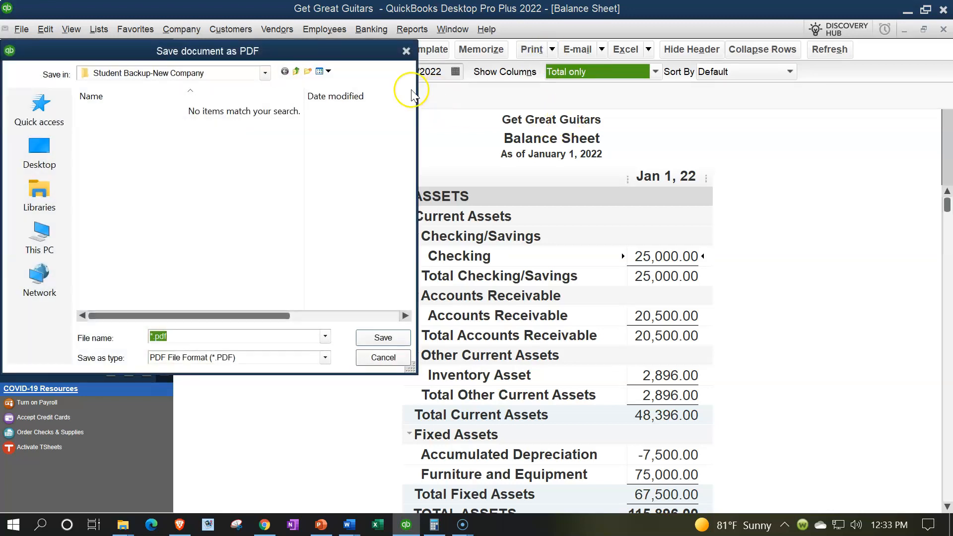
drag(328, 56, 650, 166)
click(601, 184)
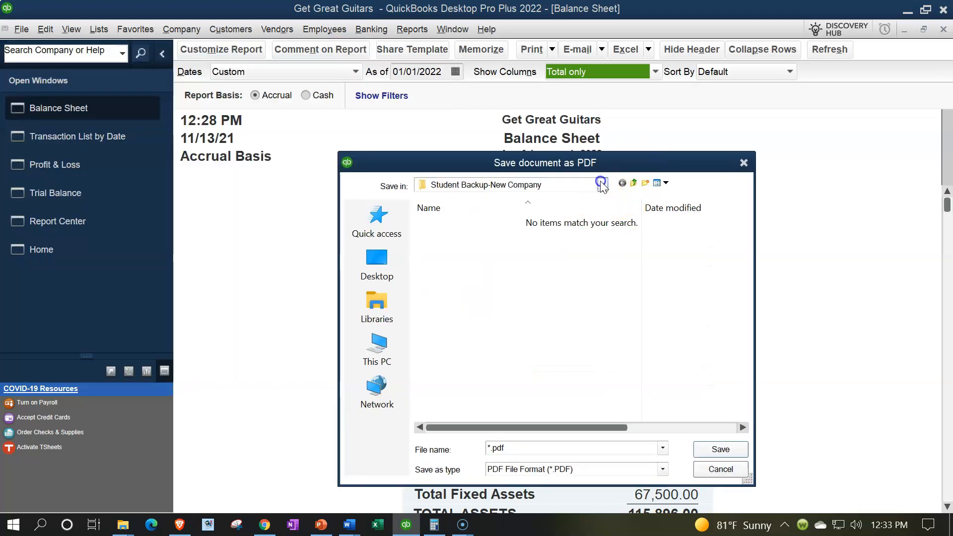
click(602, 186)
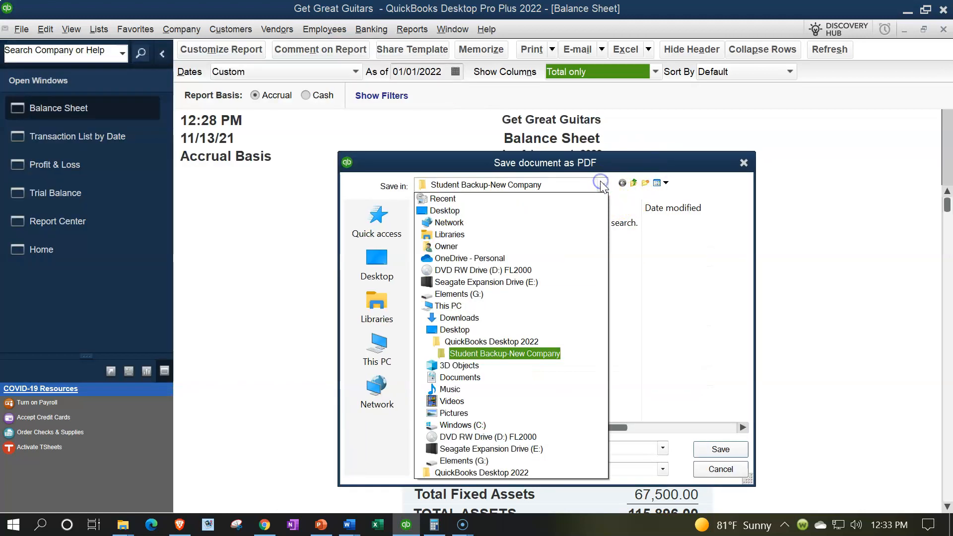
click(538, 342)
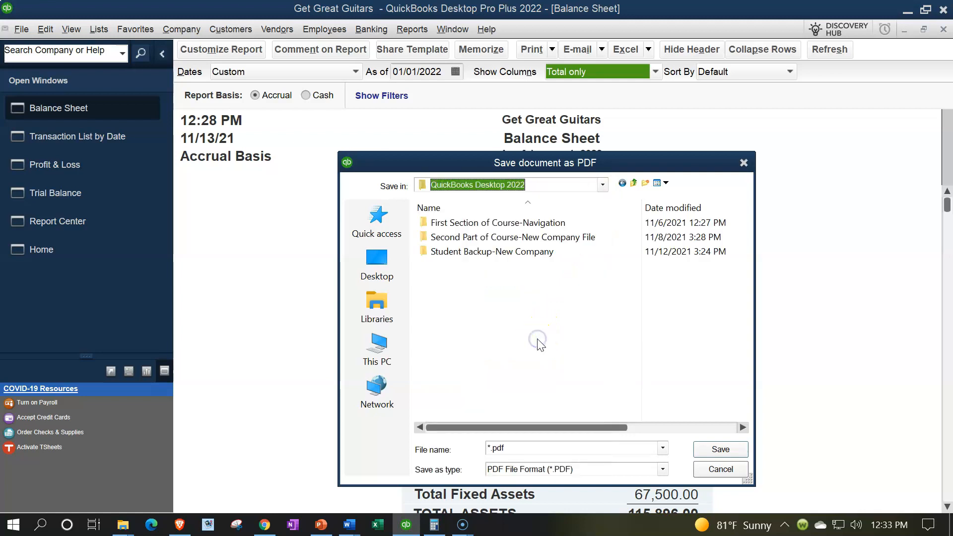
click(478, 239)
double_click(478, 238)
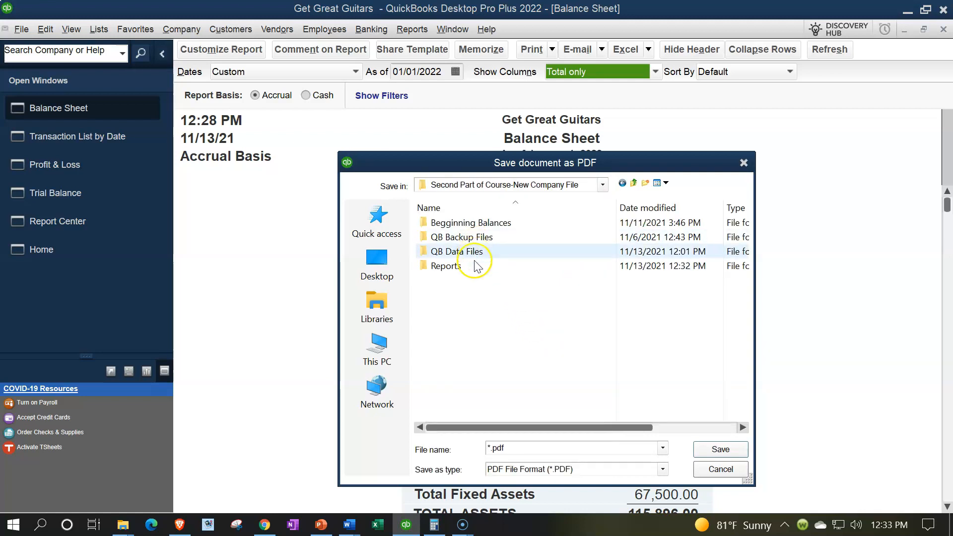
click(465, 222)
double_click(466, 222)
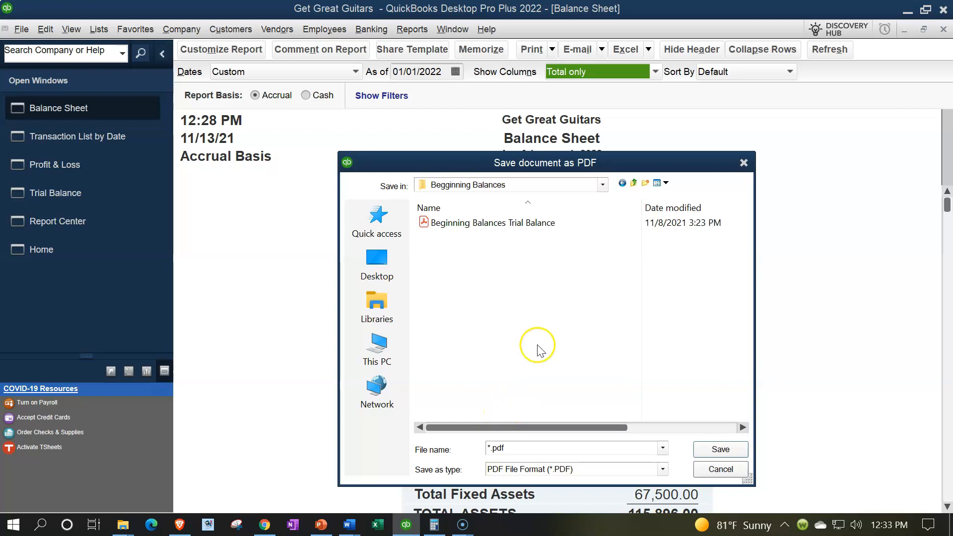
click(603, 185)
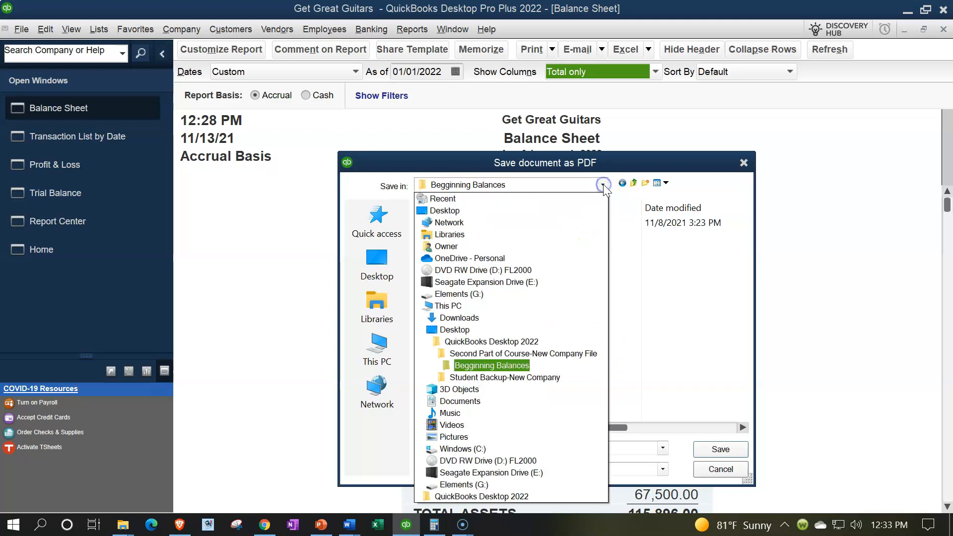
click(526, 351)
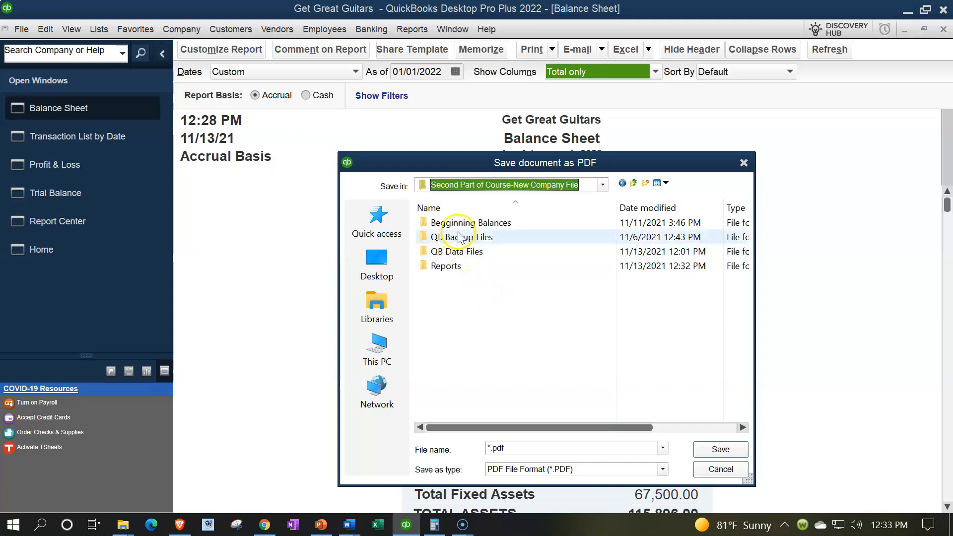
Save the Balance Sheet PDF in Reports > Beginning Balances under the file name Balance Sheet 01.01.22.
double_click(445, 266)
double_click(447, 224)
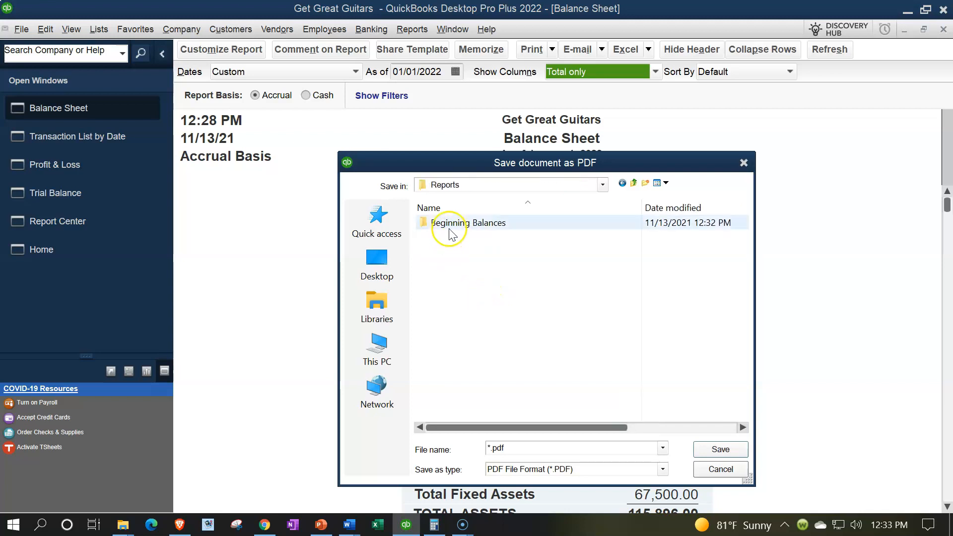
click(490, 449)
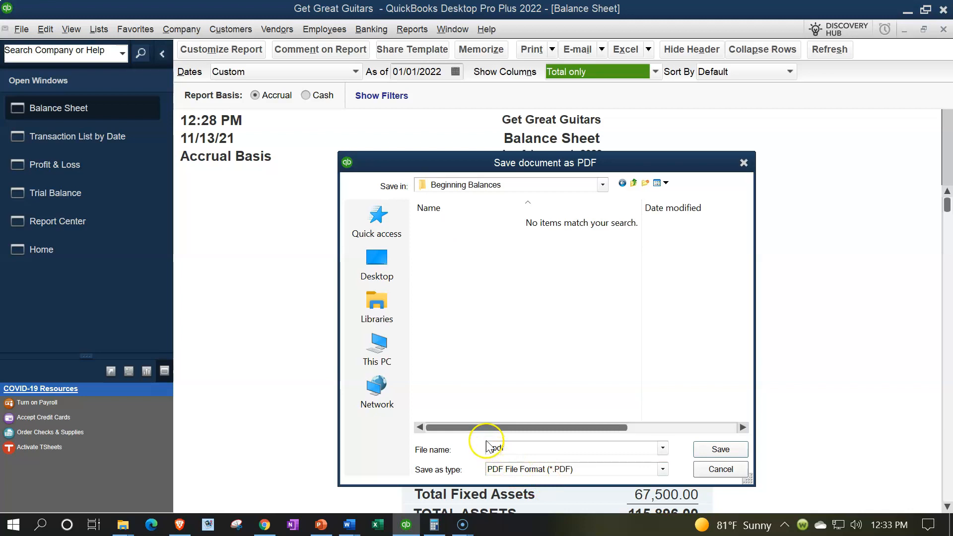
double_click(489, 443)
text(Balanc)
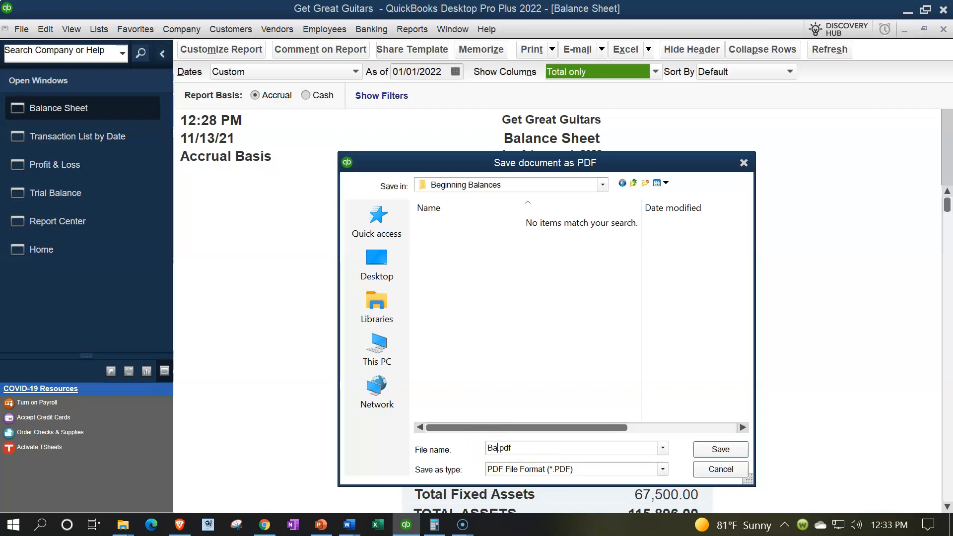
text(e Sheet)
click(559, 158)
drag(559, 158, 560, 189)
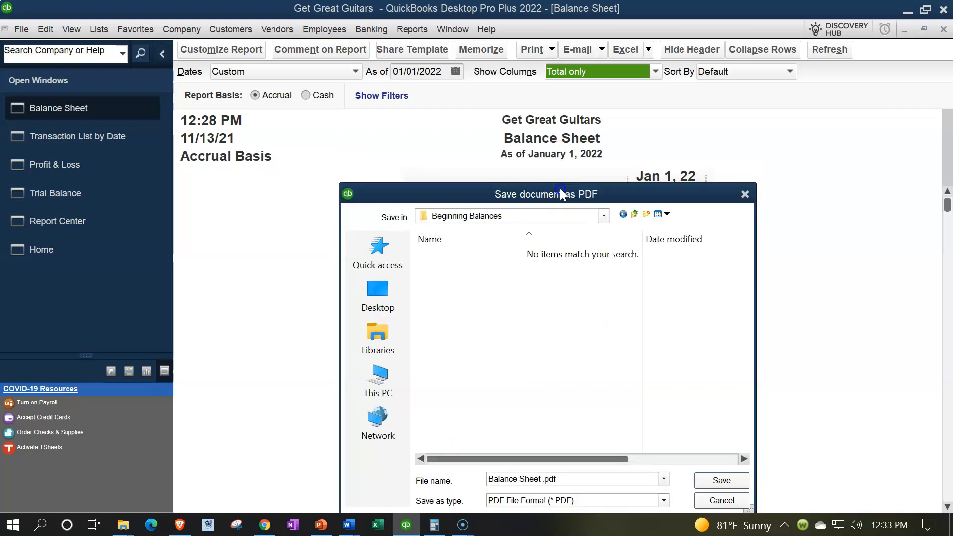
click(543, 480)
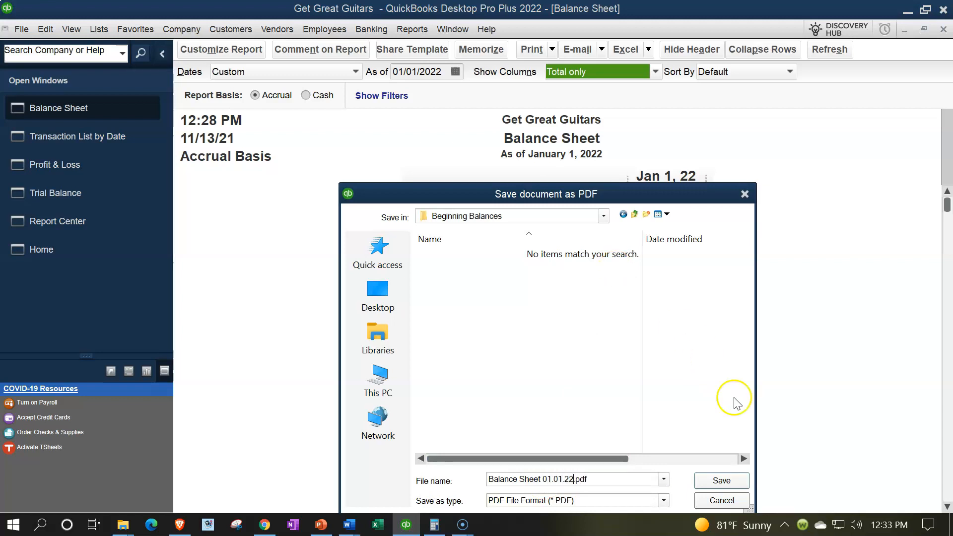
click(721, 482)
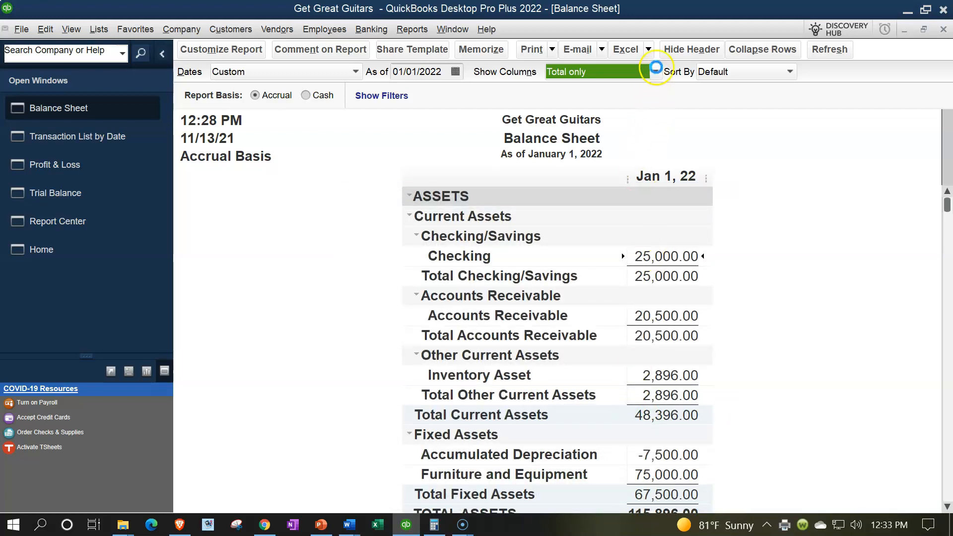
Export the Balance Sheet to Excel as a new worksheet in a new workbook.
click(649, 49)
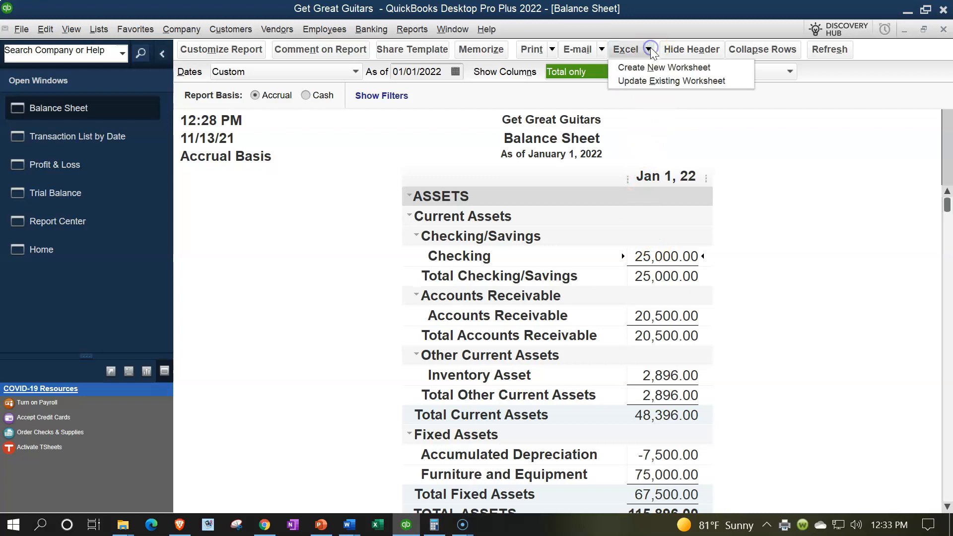
click(640, 68)
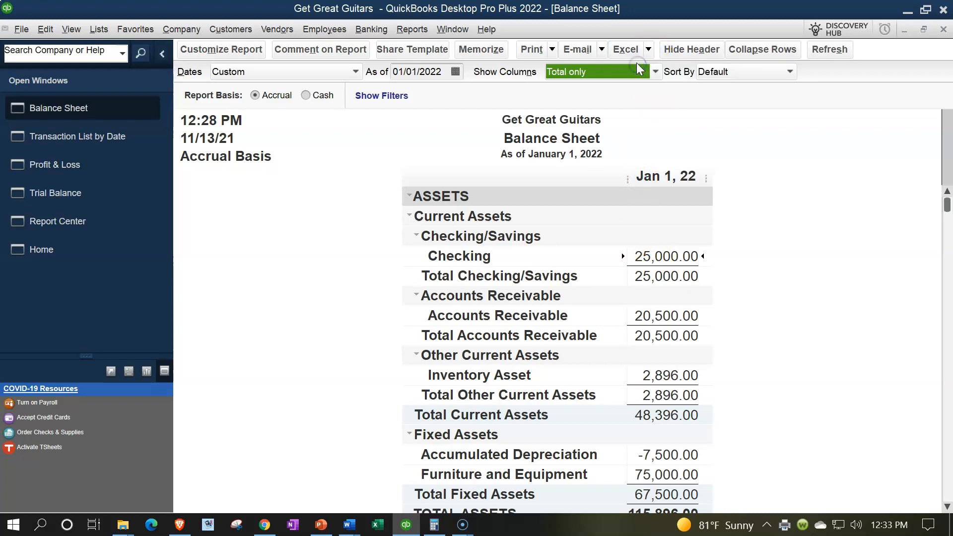
click(642, 57)
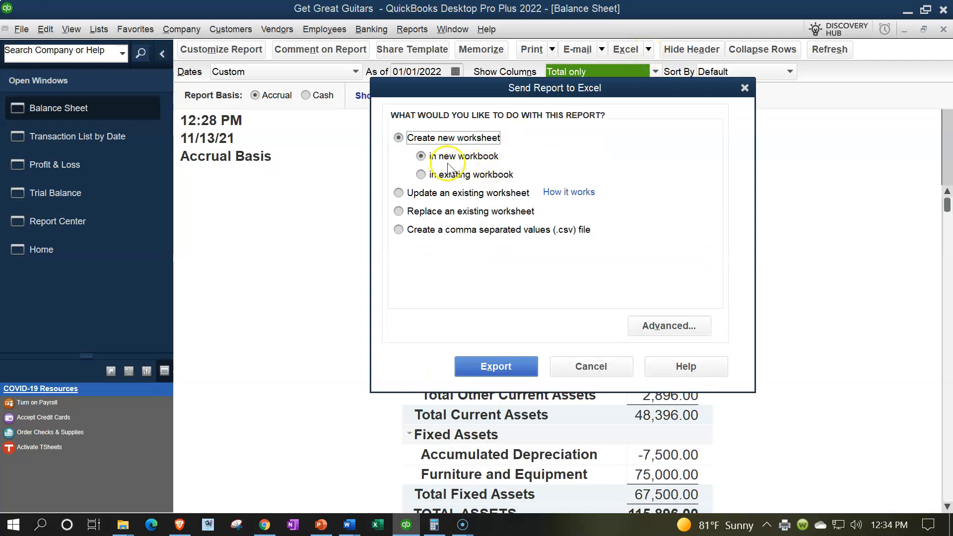
click(496, 366)
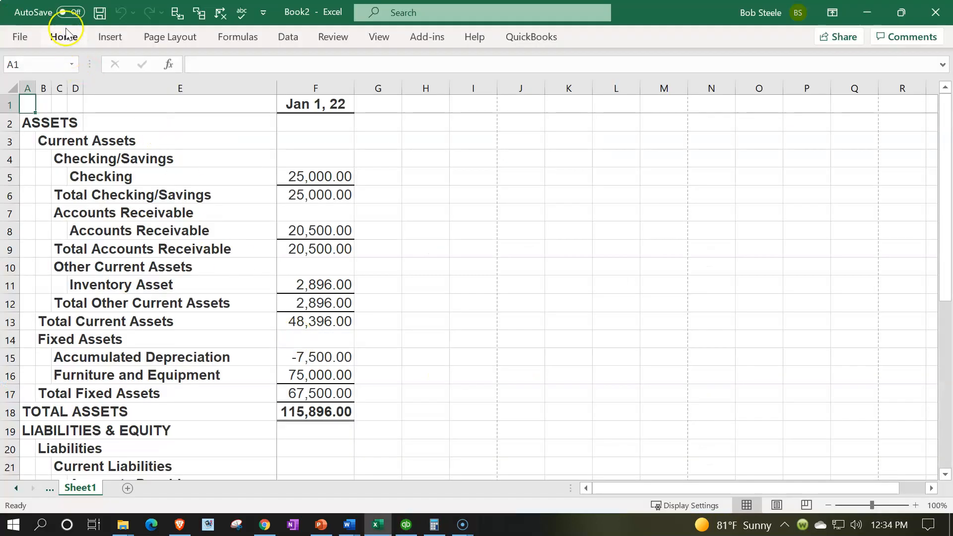
Keep the Home ribbon permanently displayed in the exported workbook and bring the QuickBooks Desktop Export Tips sheet tab into view.
click(65, 35)
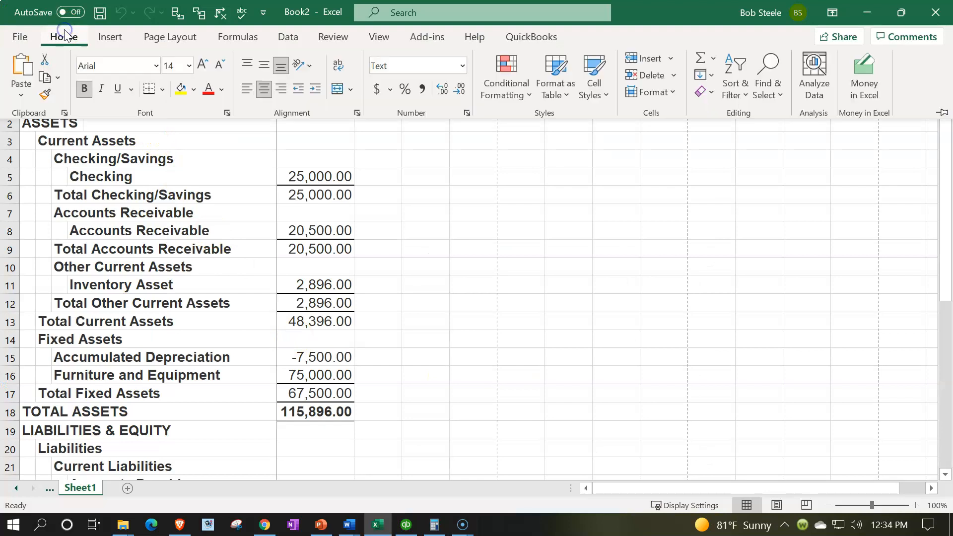
click(942, 113)
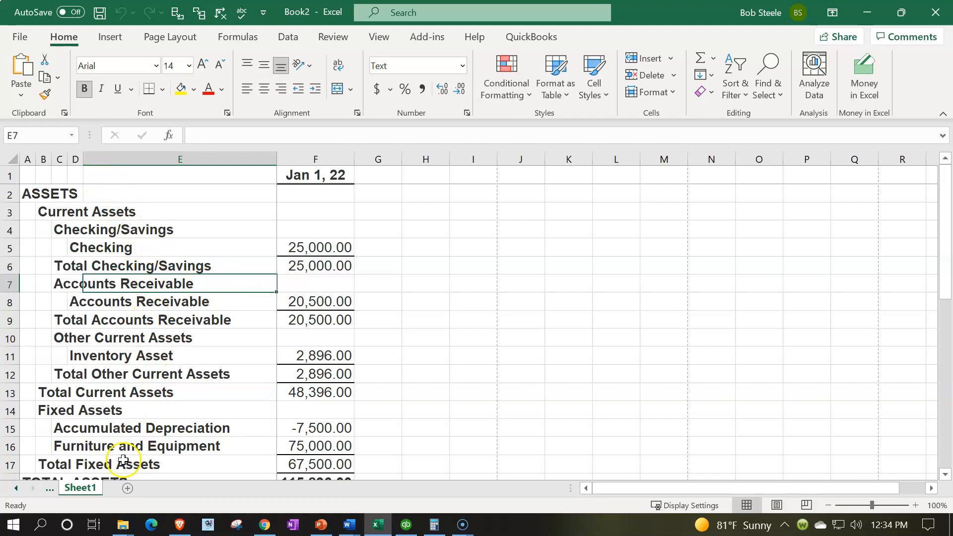
click(18, 489)
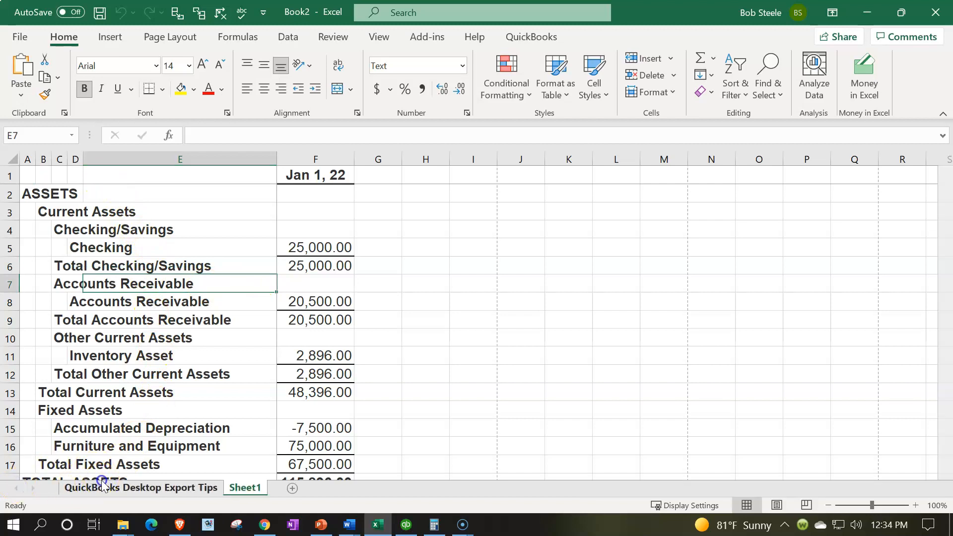
Delete the QuickBooks Desktop Export Tips sheet and rename the remaining Balance Sheet worksheet as BS.
click(105, 488)
right_click(105, 487)
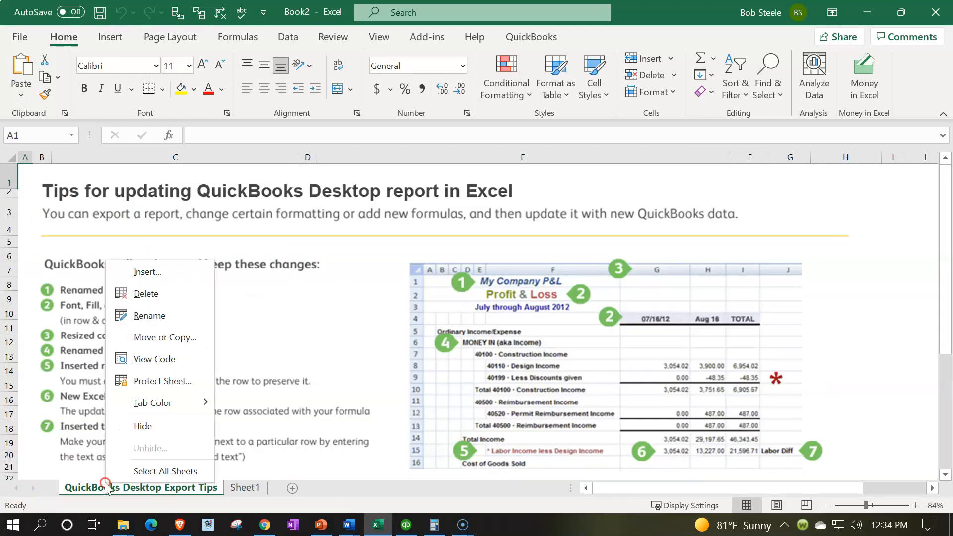
click(145, 298)
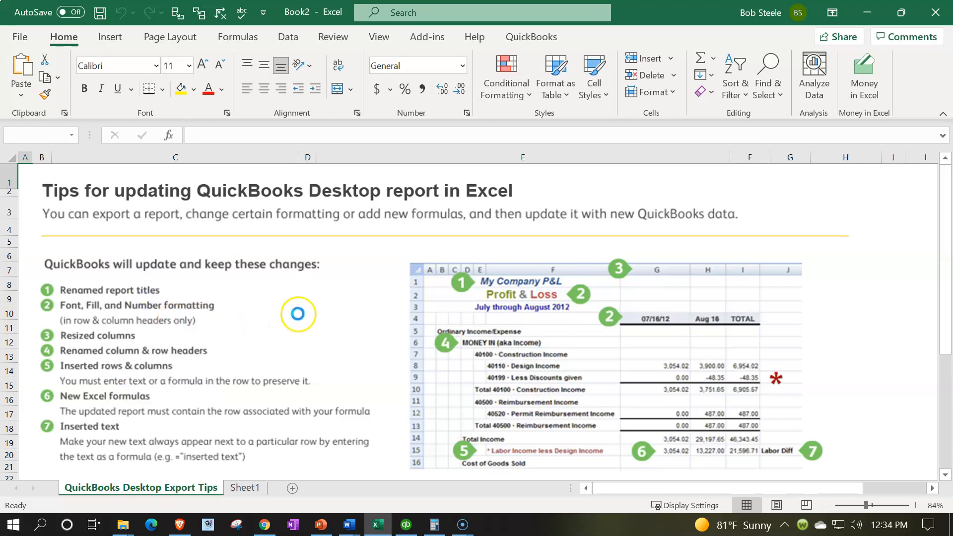
click(439, 305)
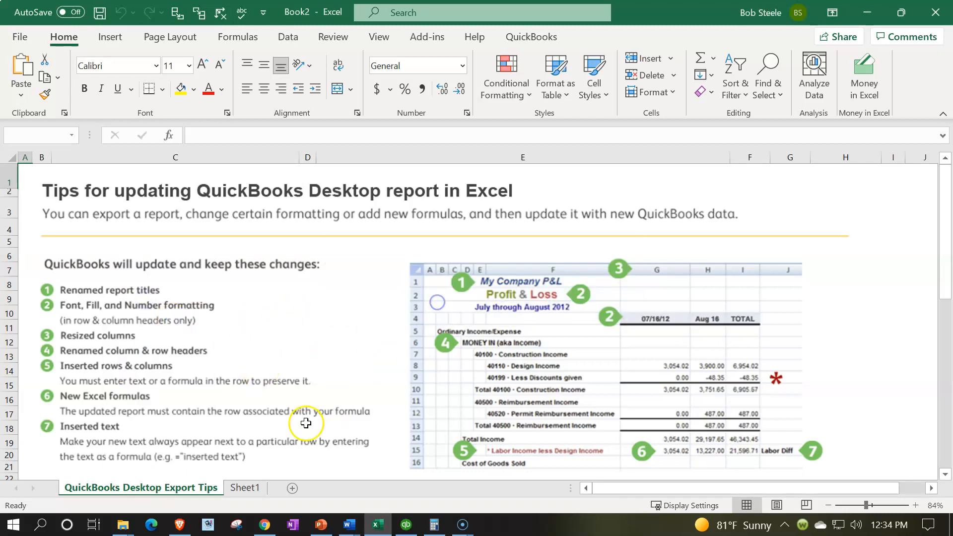
double_click(78, 489)
text(BS)
click(393, 231)
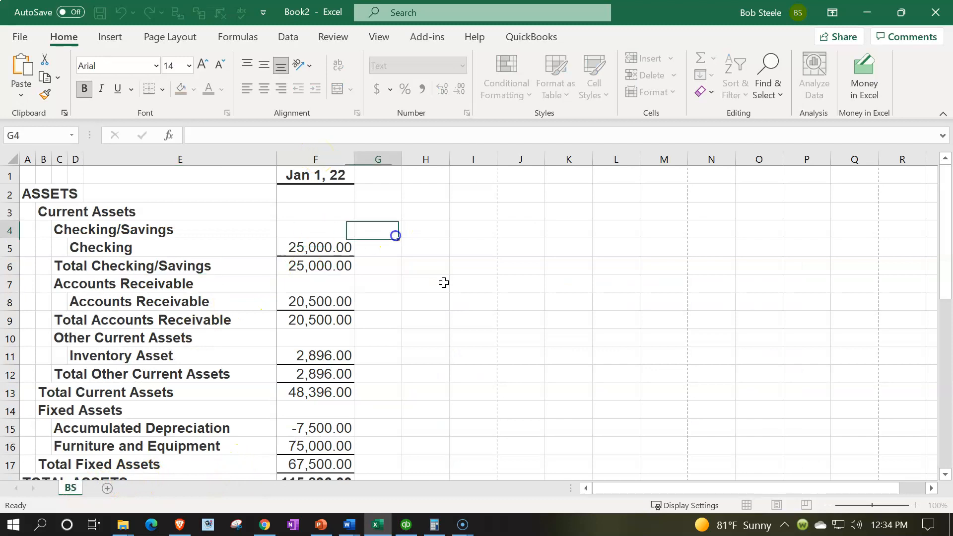
Remove the window split from the BS sheet while in Page Layout view and return the sheet to Normal view.
click(776, 505)
click(457, 306)
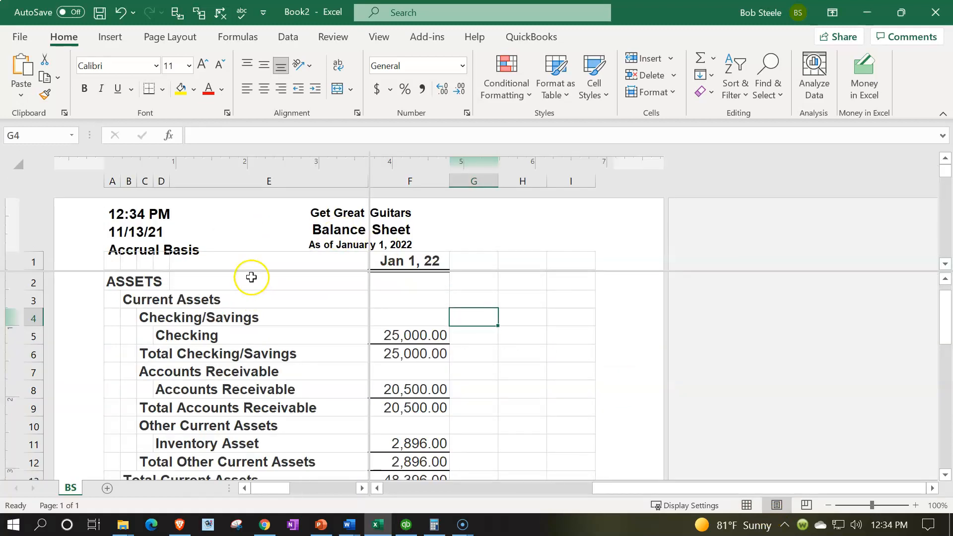
click(385, 34)
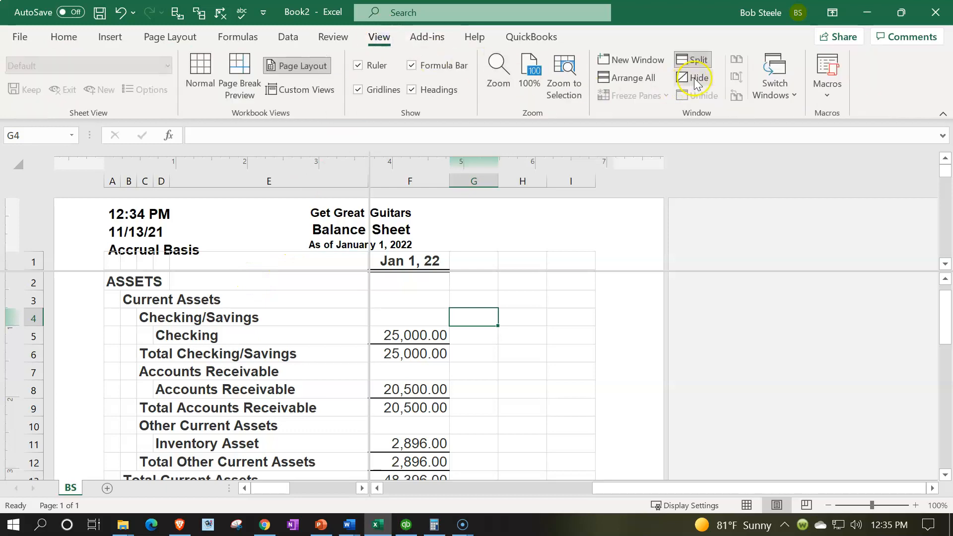
click(693, 62)
click(532, 320)
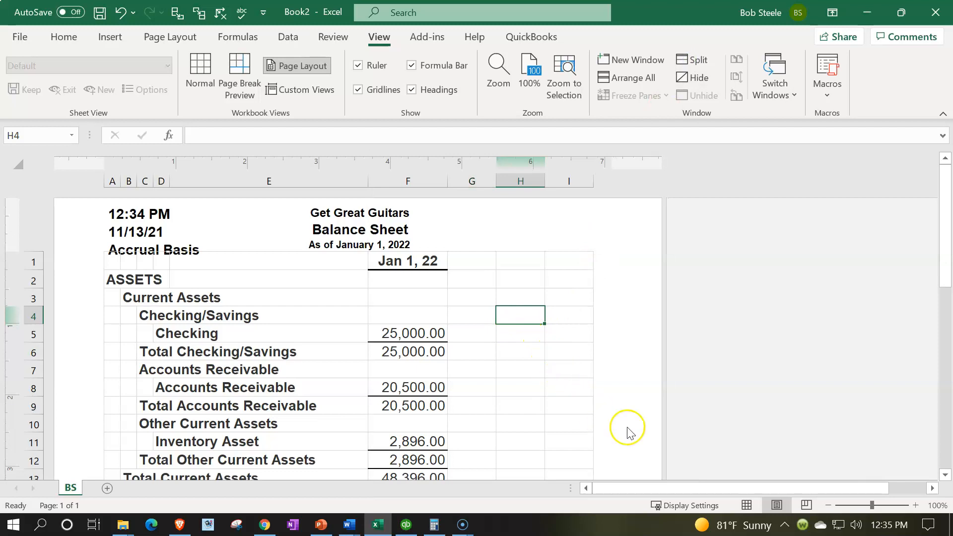
click(747, 505)
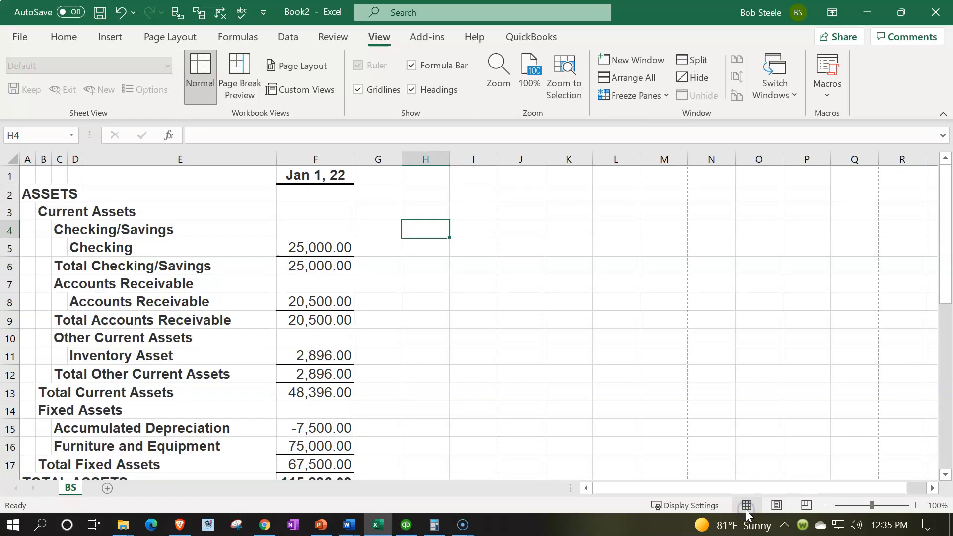
click(438, 389)
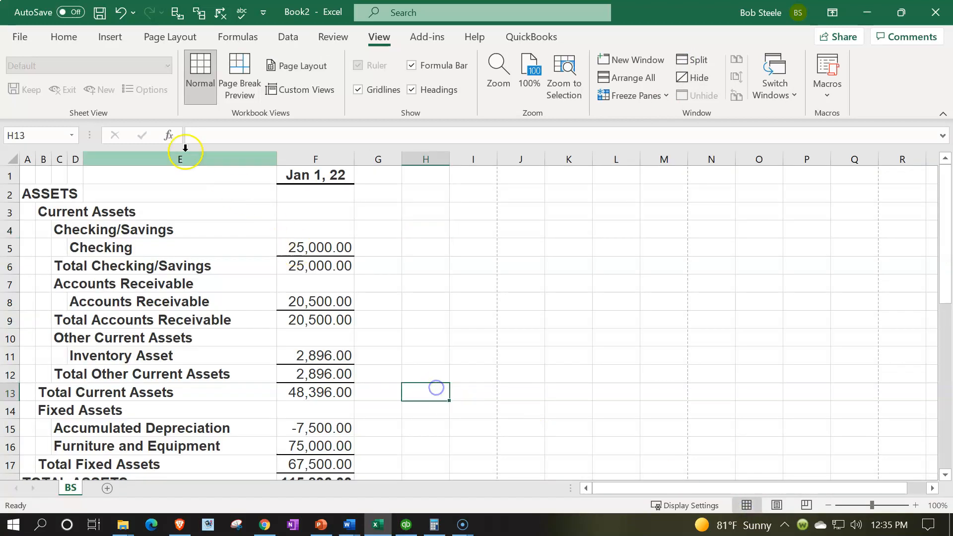
Start a Save As of the workbook and browse to Desktop > QuickBooks Desktop 2022 > Second Part of Course-New Company File > Reports > Beginning Balances.
click(25, 40)
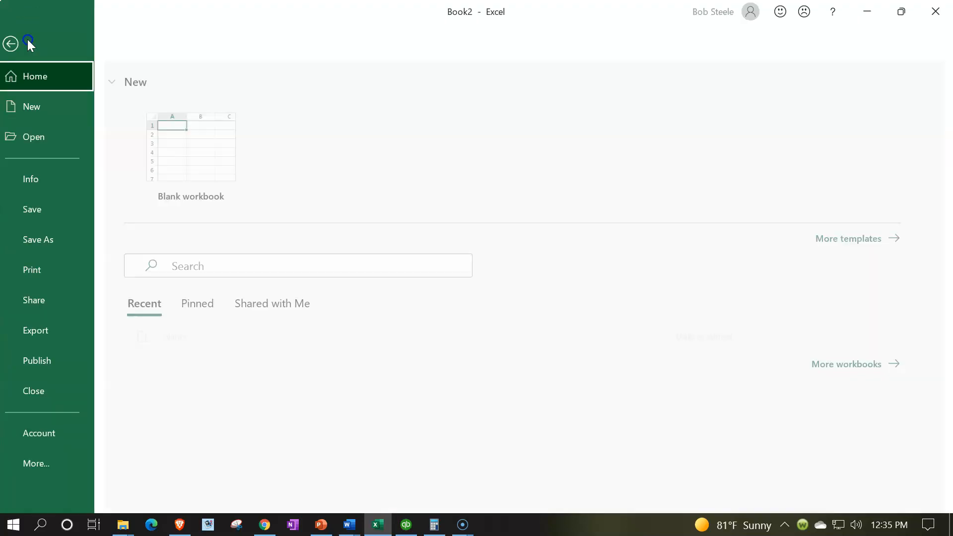
click(51, 240)
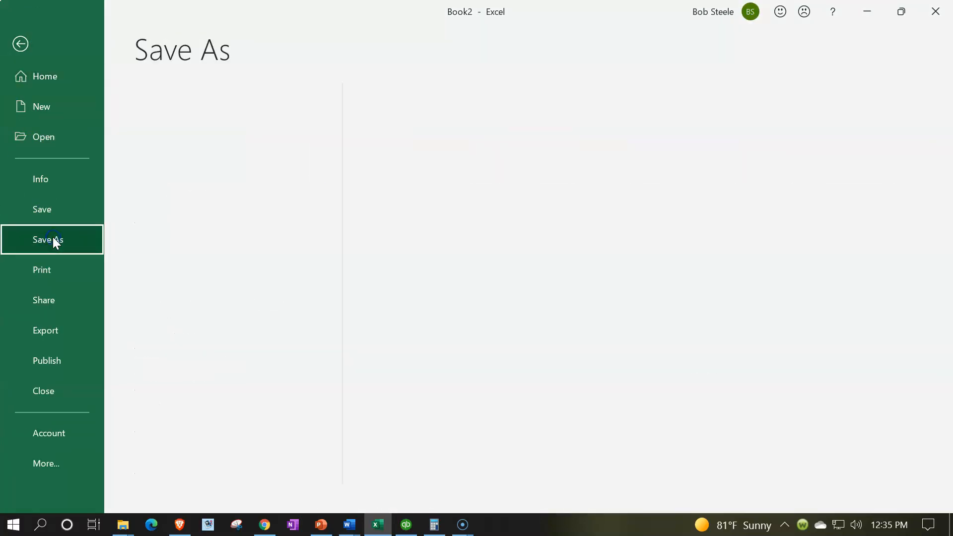
click(191, 308)
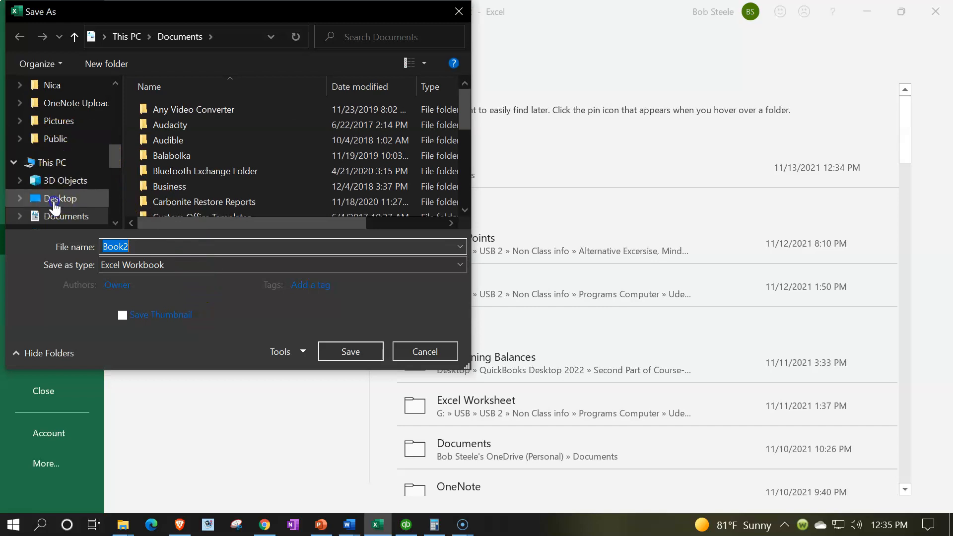
click(54, 200)
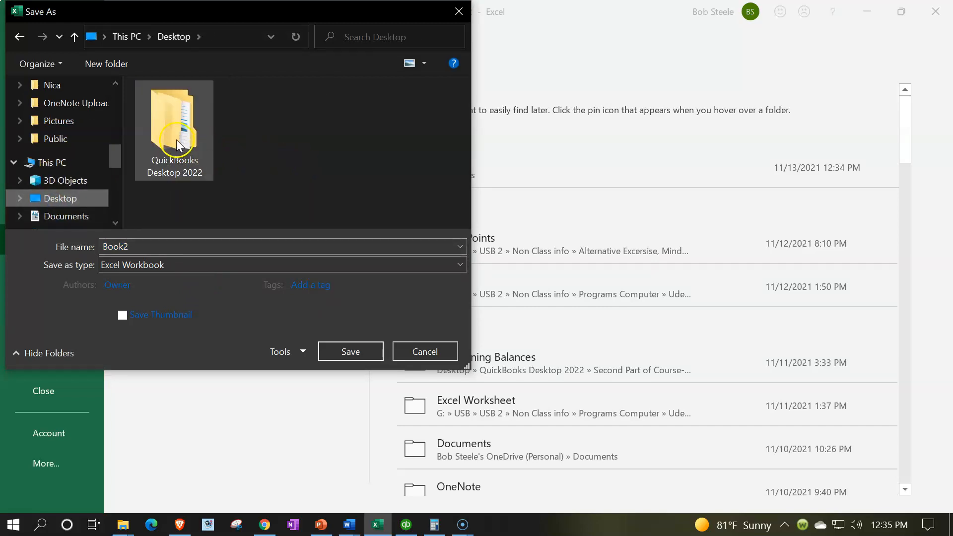
click(174, 139)
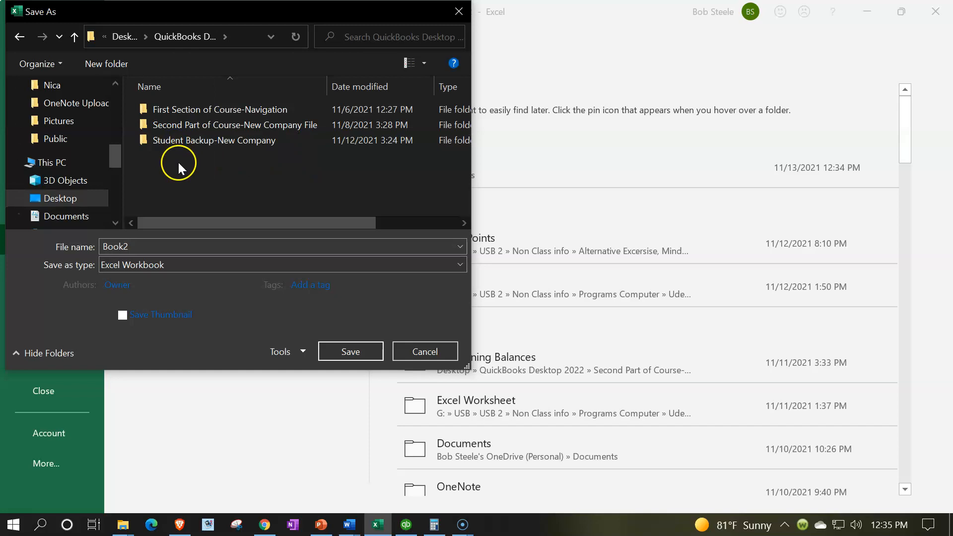
double_click(187, 125)
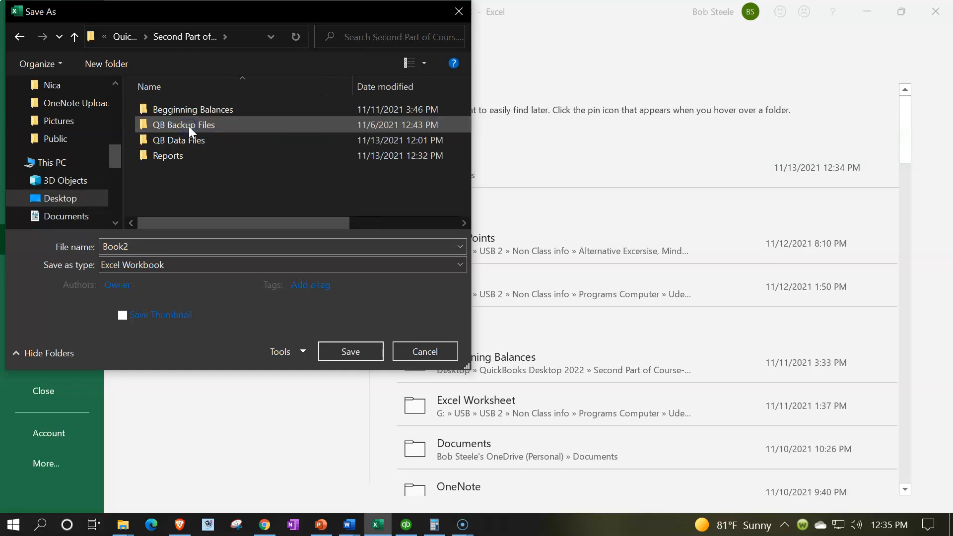
double_click(177, 155)
click(168, 115)
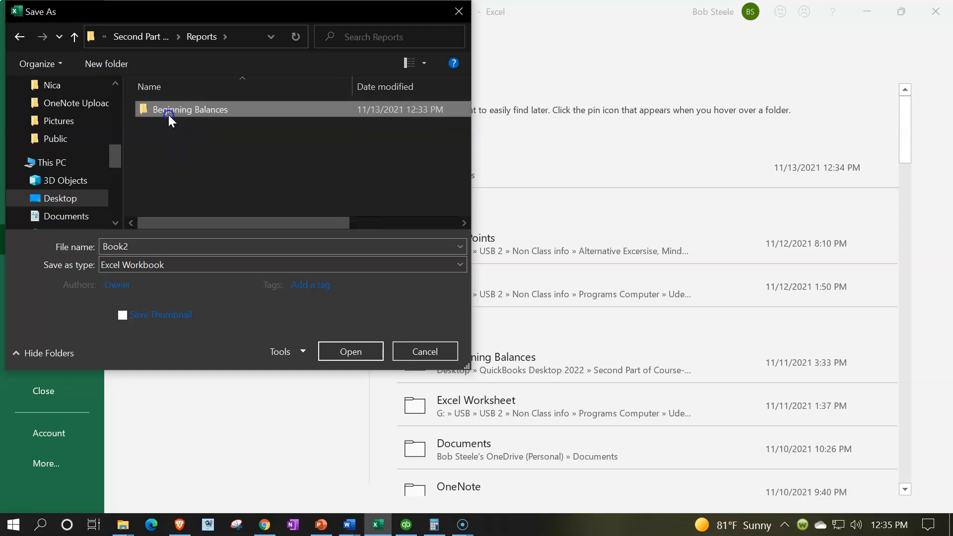
double_click(170, 111)
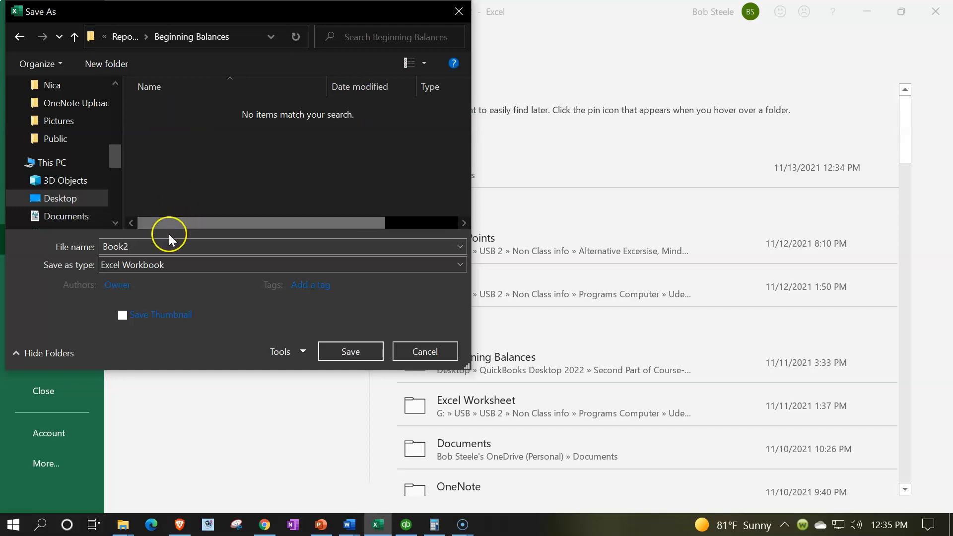
Save the workbook as Beginning Balances 01.01.22 in macro-free format and close it.
text(Beginning Balances 01.01.22)
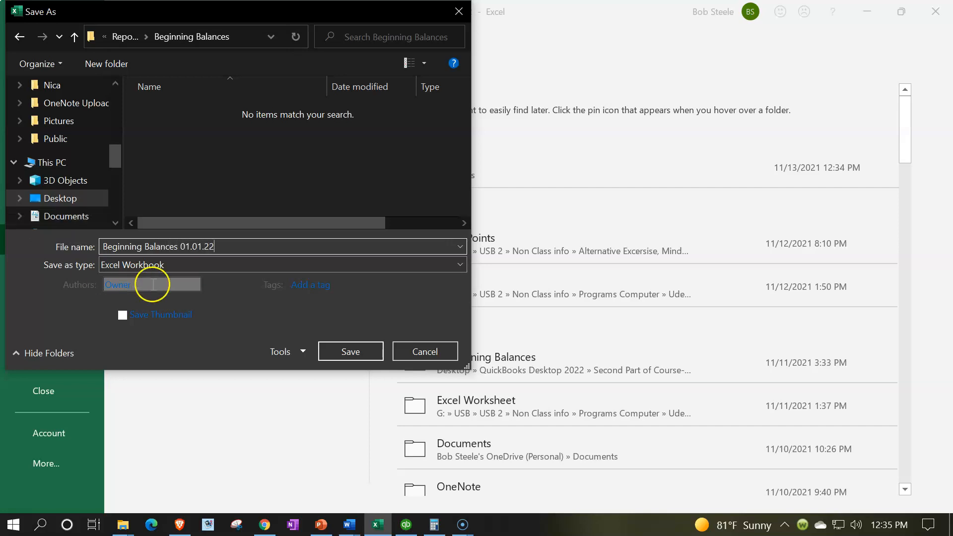
click(340, 348)
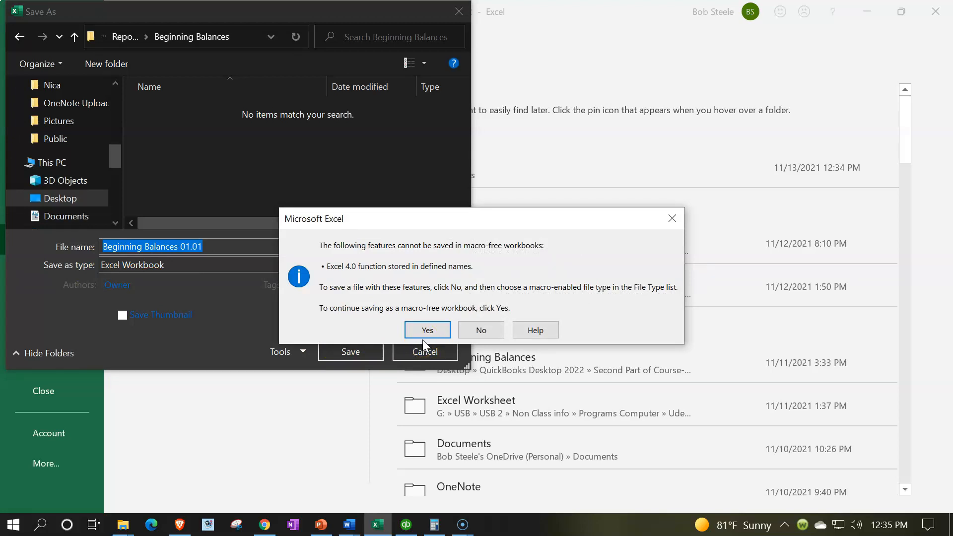
click(426, 333)
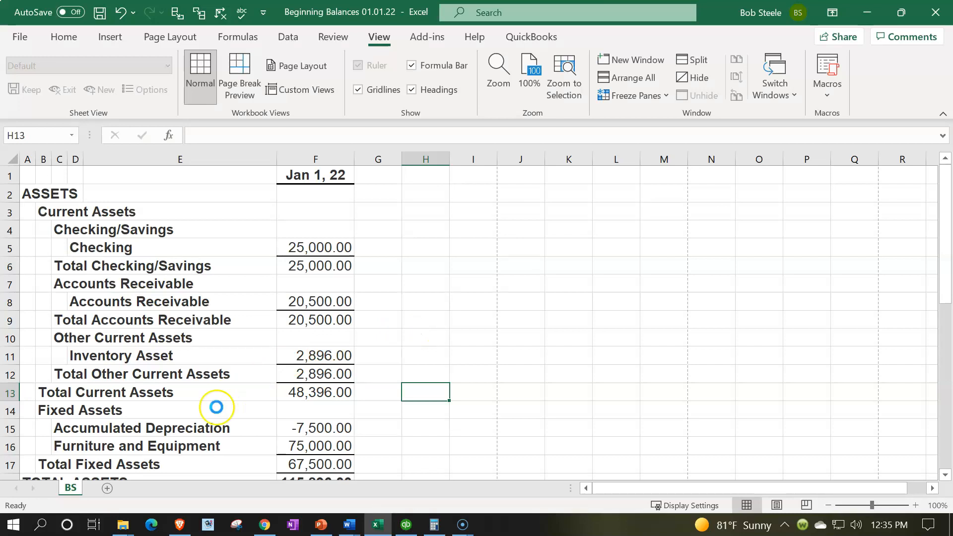
click(933, 18)
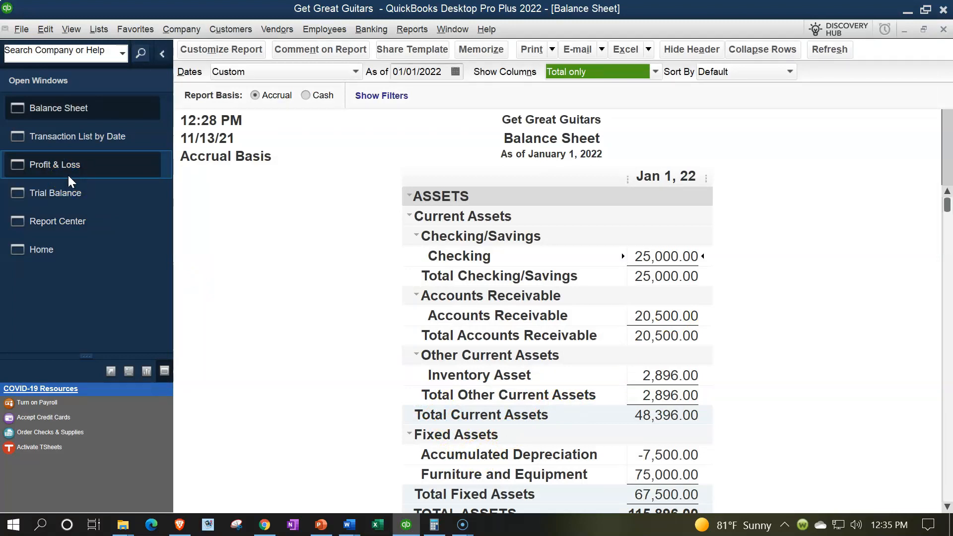
Save the Trial Balance report as a PDF named Trial Balance 01.01.22 in the Beginning Balances folder.
click(73, 193)
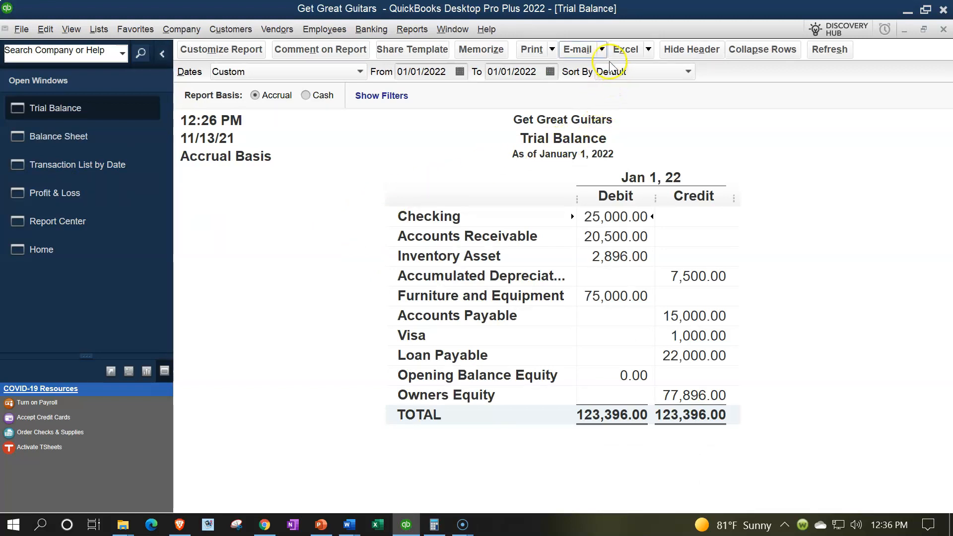
click(551, 50)
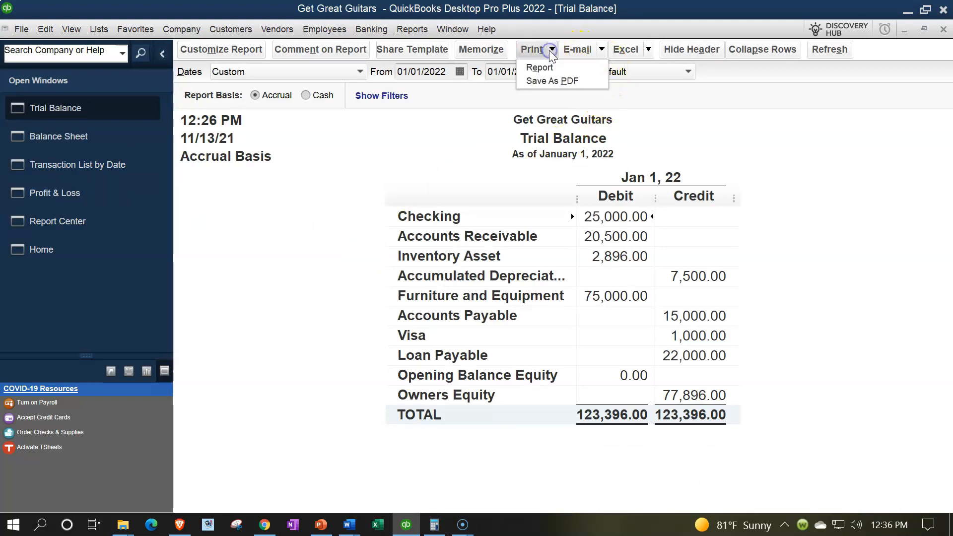
click(547, 78)
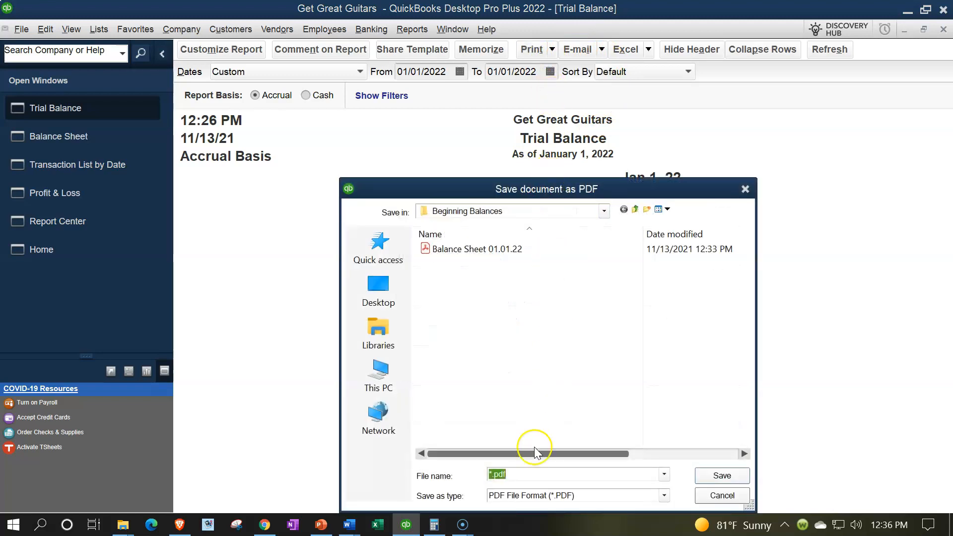
click(493, 475)
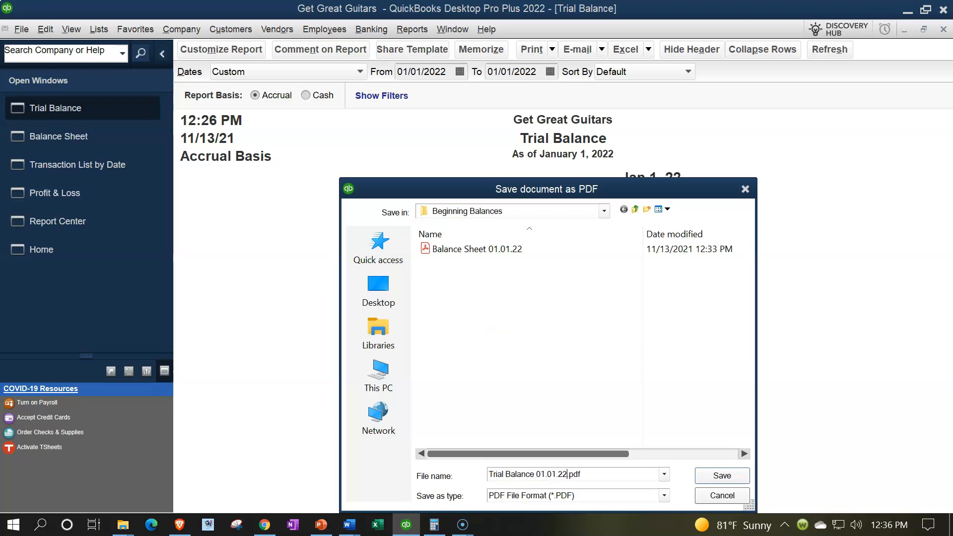
click(710, 476)
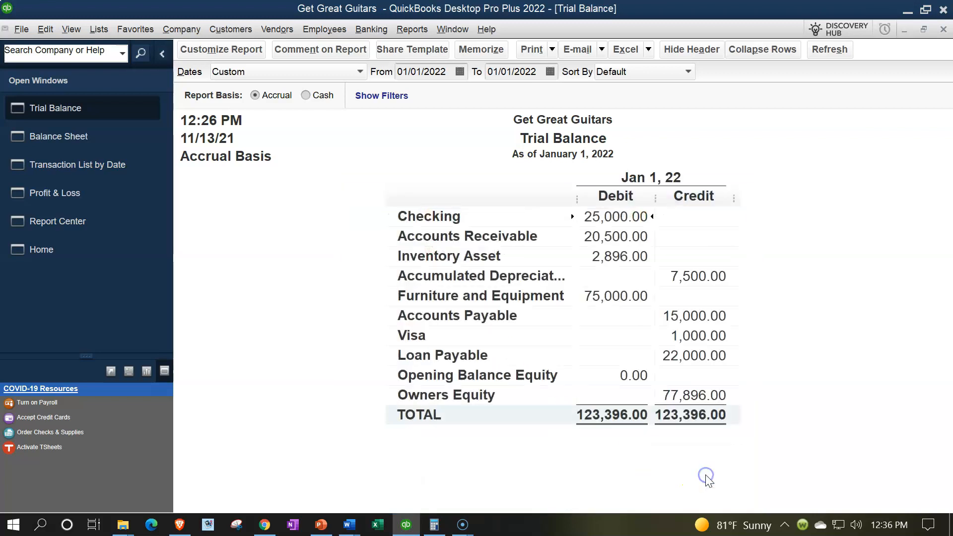
Set up an Excel export of the Trial Balance as a new worksheet in an existing workbook.
click(648, 50)
click(643, 68)
click(475, 174)
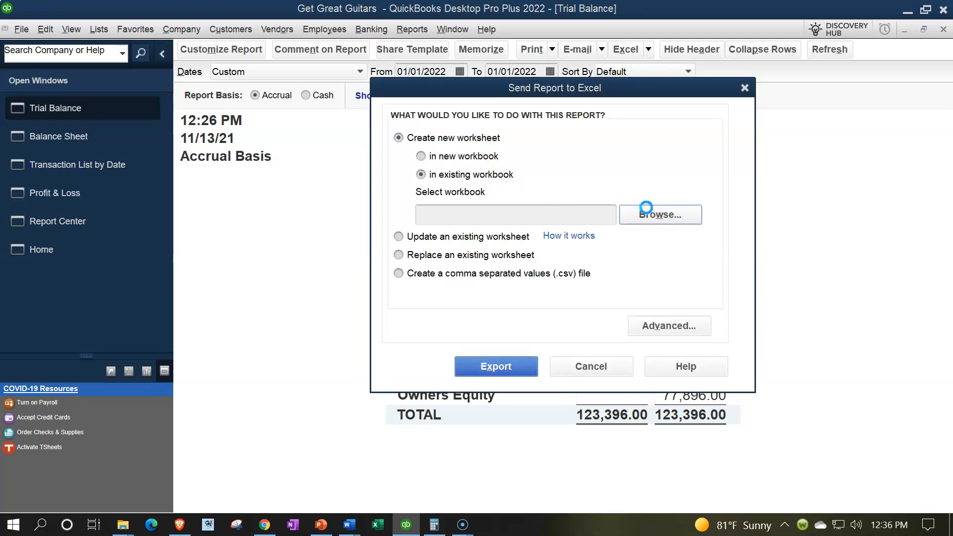
click(646, 211)
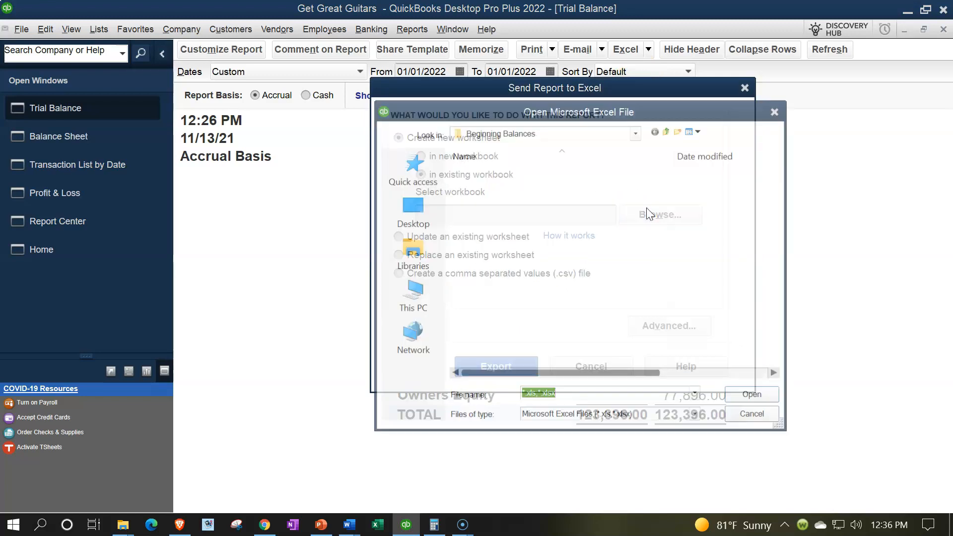
click(778, 111)
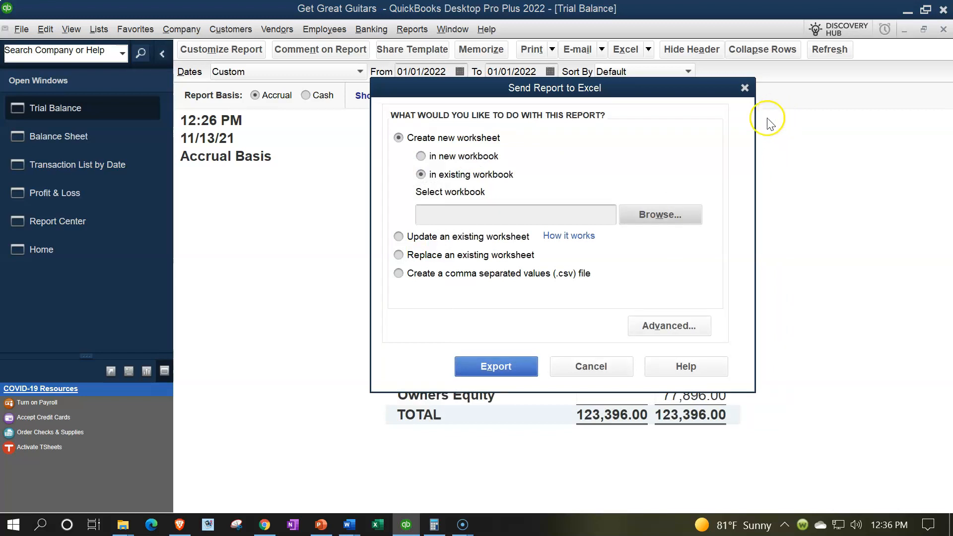
Turn off Freeze panes and the included QuickBooks Export Guide worksheet in the export's advanced Excel options.
click(663, 328)
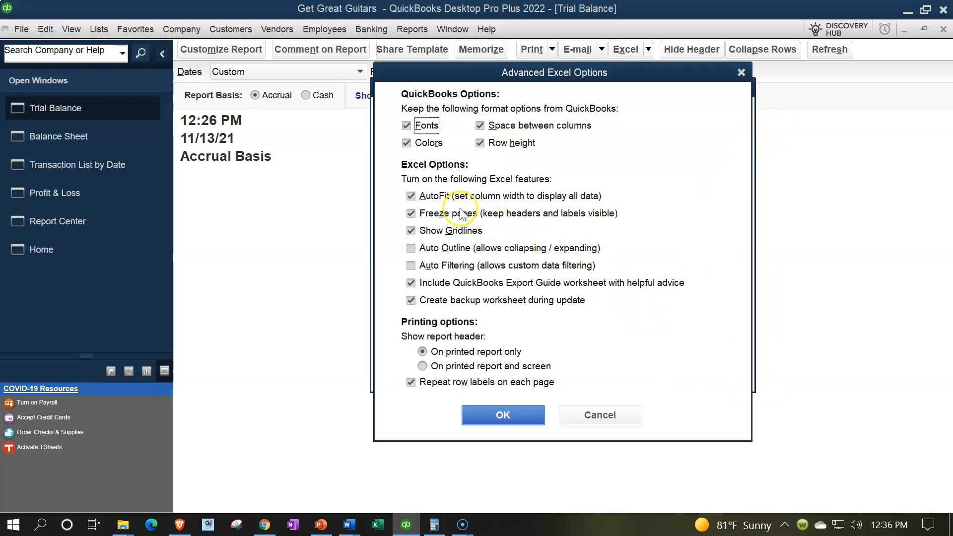
click(411, 213)
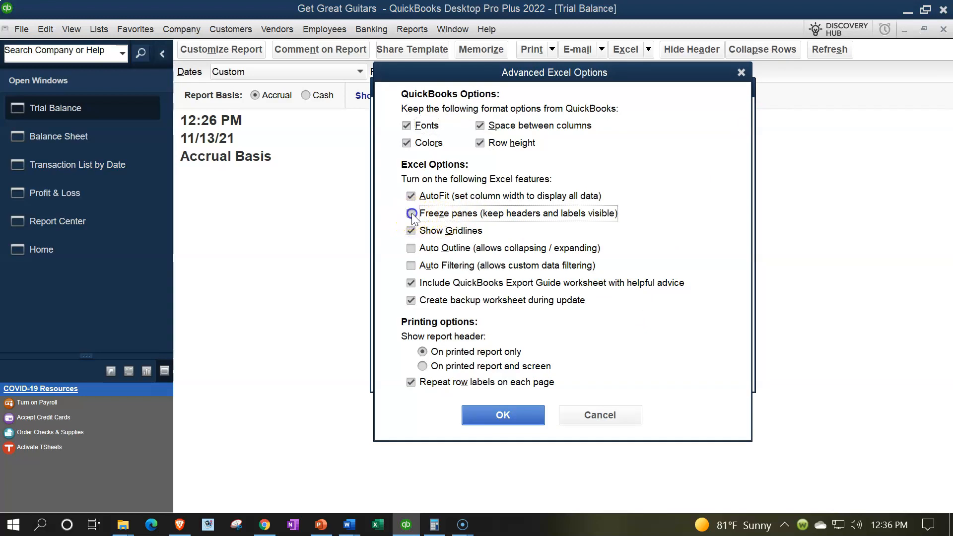
click(441, 309)
click(410, 283)
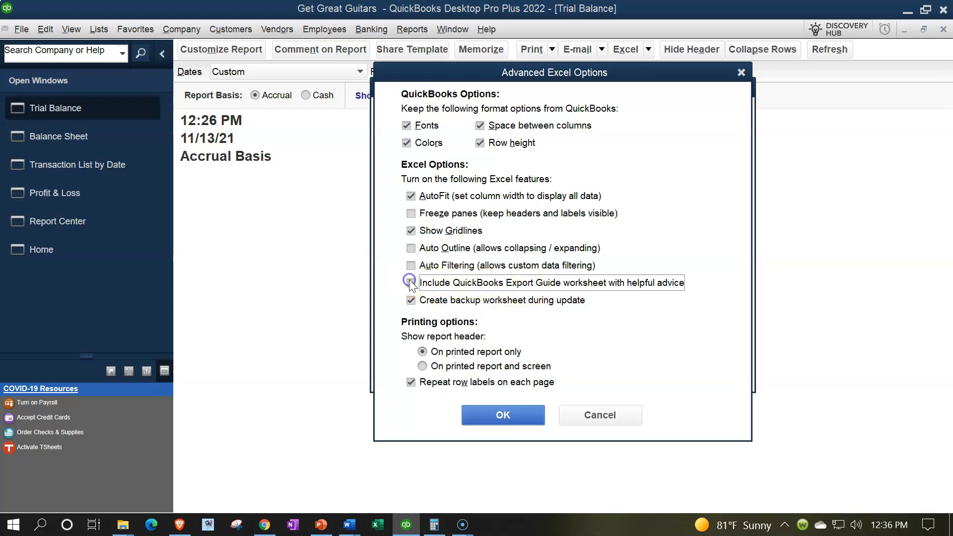
click(498, 416)
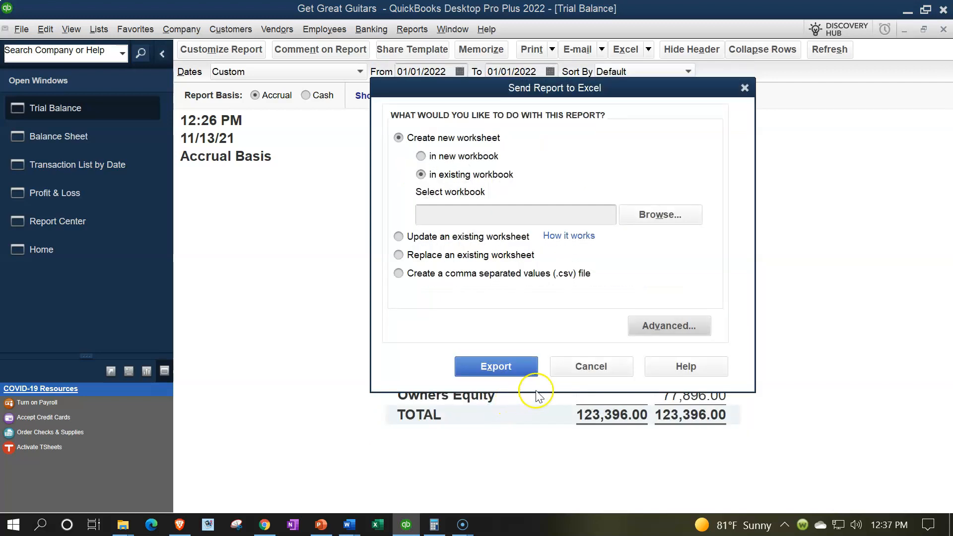
Export the Trial Balance report as a new worksheet into the existing Beginning Balances 01.01.22 workbook.
click(666, 213)
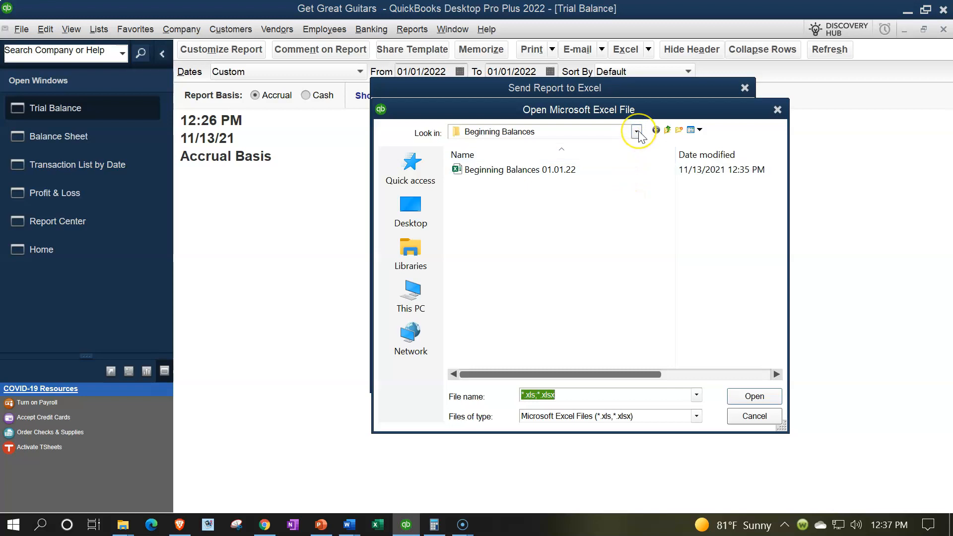
click(511, 171)
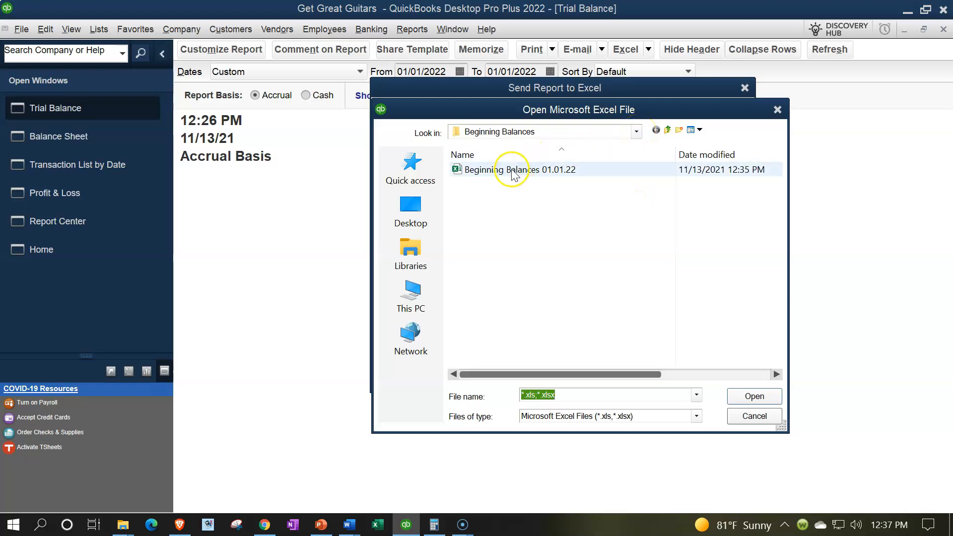
double_click(508, 172)
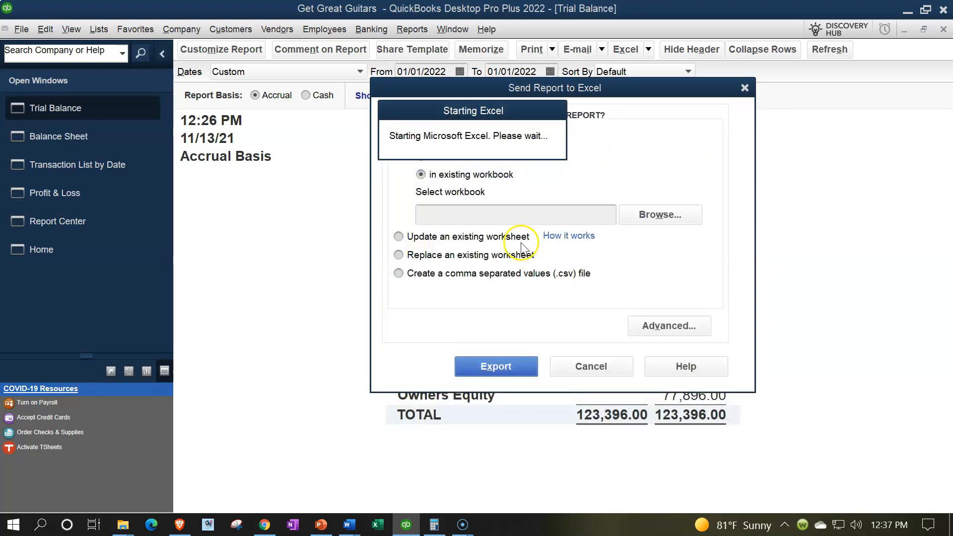
click(511, 367)
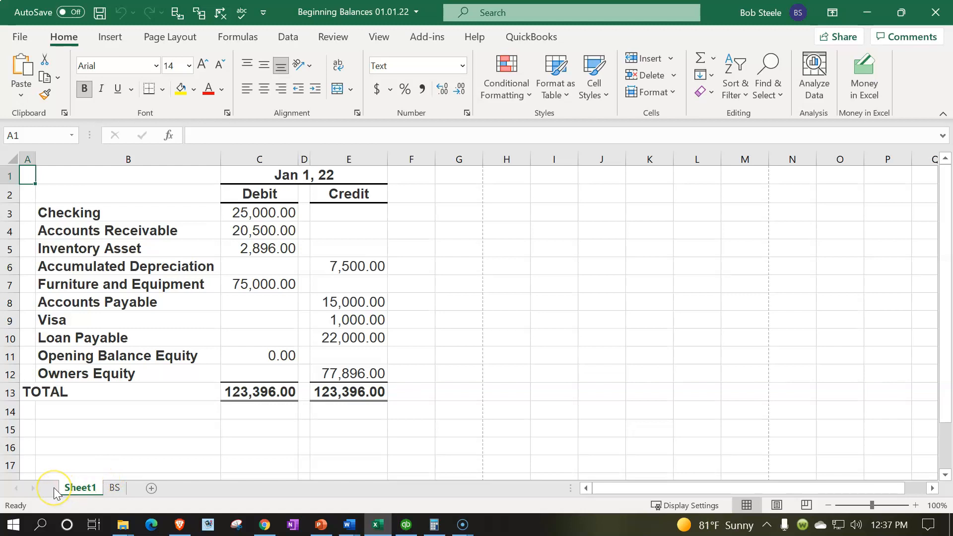
Check the exported Trial Balance sheet with its report header in Page Layout view, and return to Normal view.
click(777, 505)
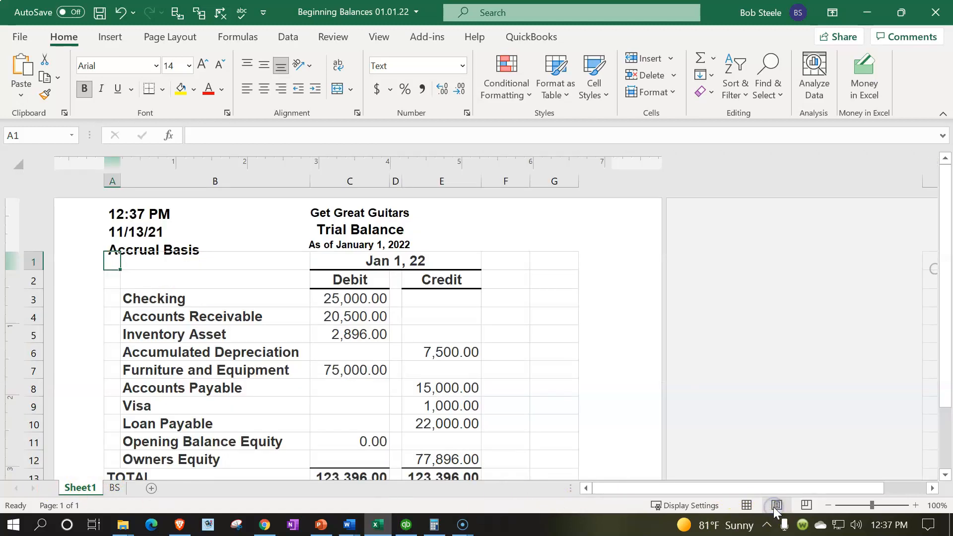
click(747, 505)
click(351, 413)
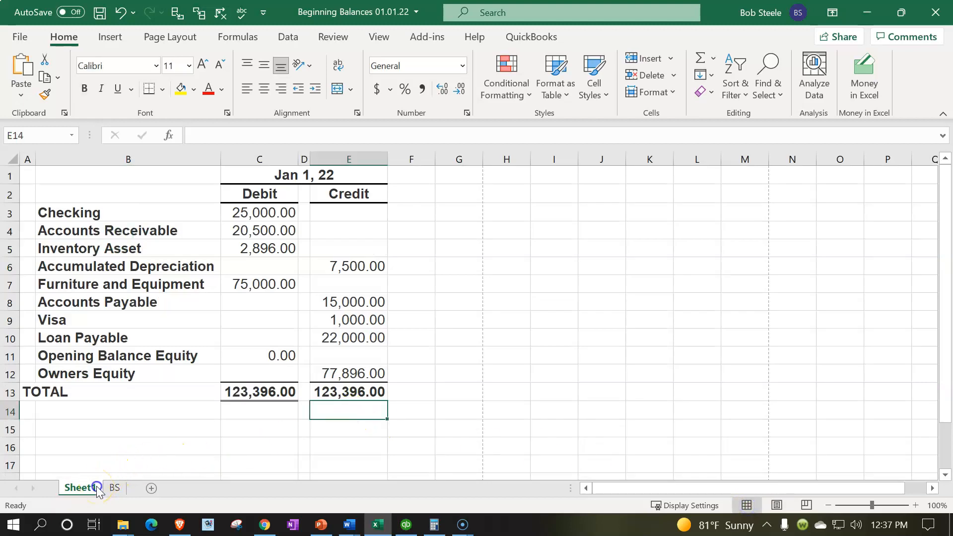
Move the exported Trial Balance worksheet after the BS sheet and rename it TB.
click(140, 445)
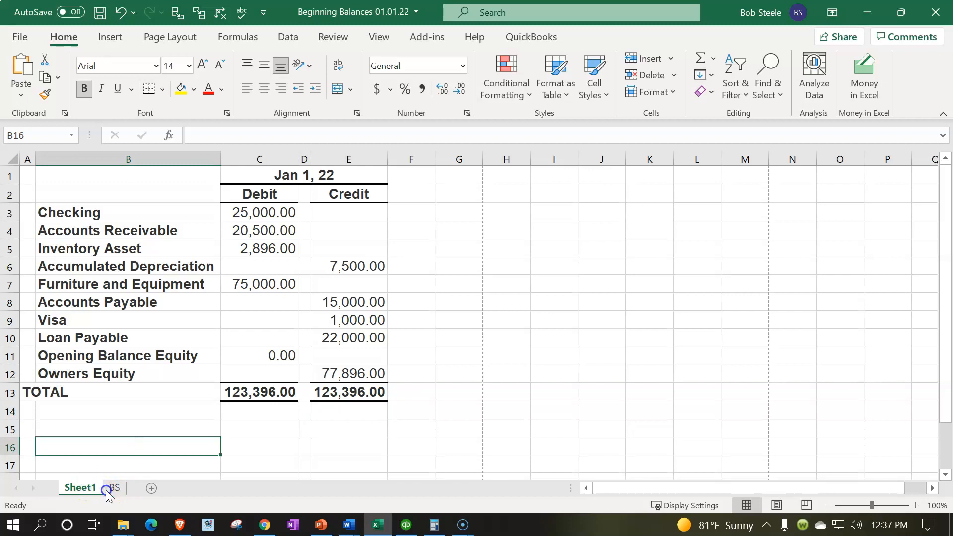
drag(130, 489, 131, 491)
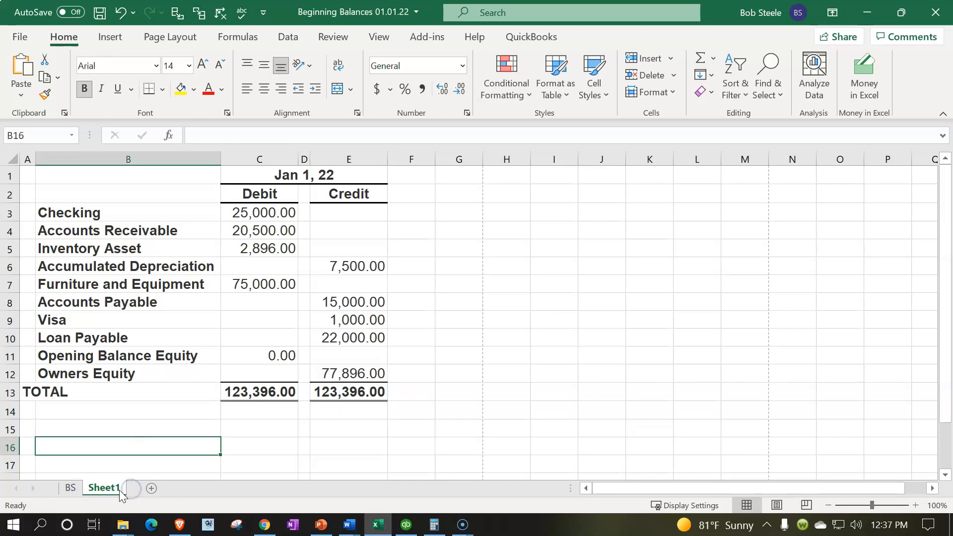
double_click(119, 490)
text(TBN)
click(38, 214)
click(469, 234)
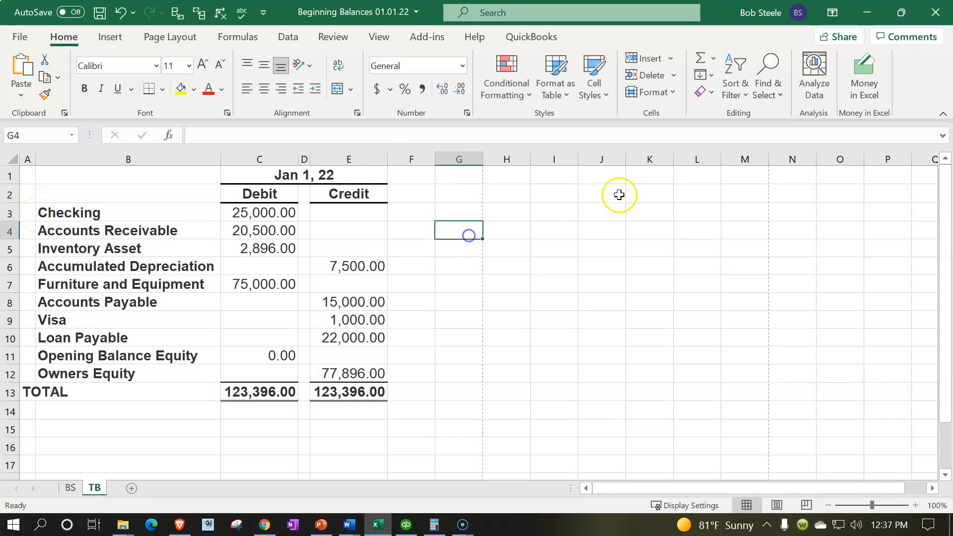
Close the Beginning Balances 01.01.22 workbook with its changes saved and switch back to QuickBooks Desktop.
click(942, 15)
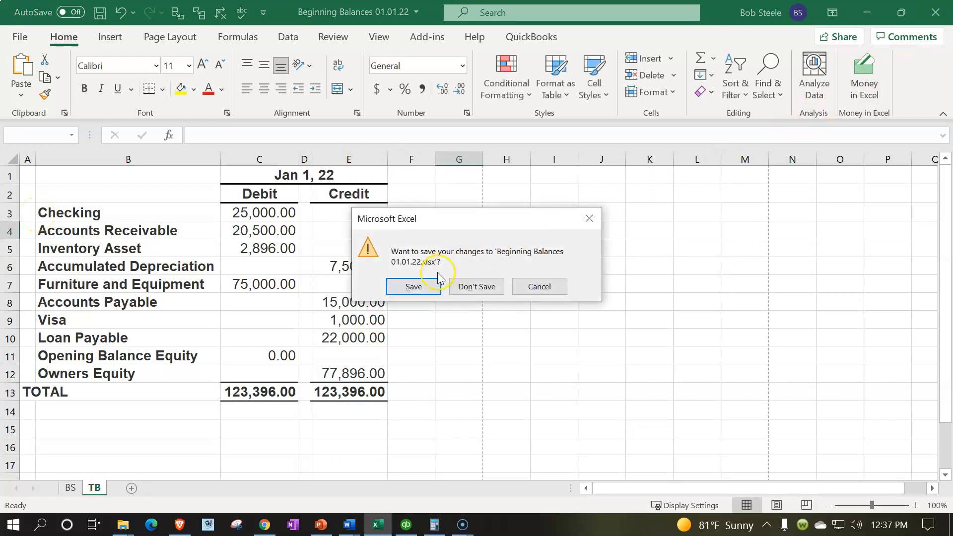
click(418, 286)
click(406, 525)
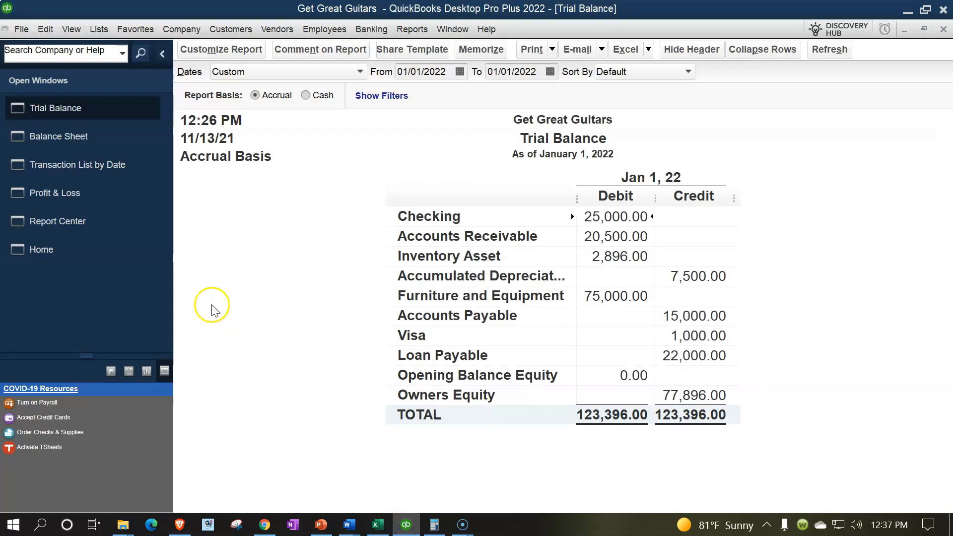
Save the Transaction List by Date report as a PDF named Transaction List by Date in the Beginning Balances folder.
click(95, 175)
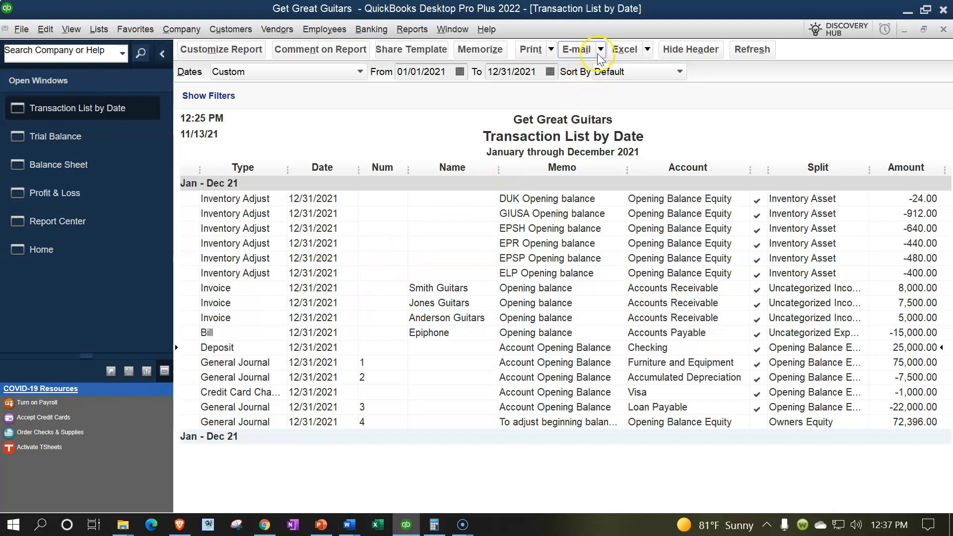
click(552, 49)
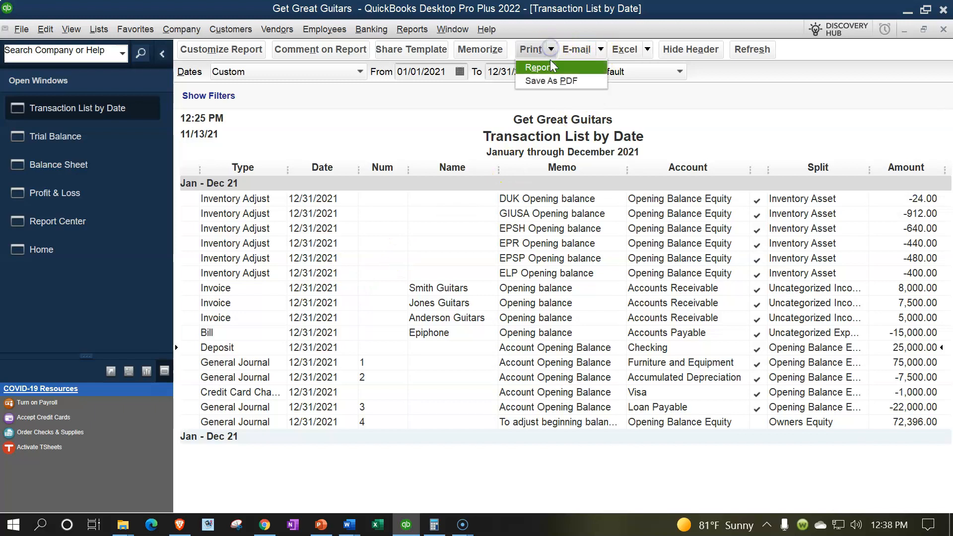
click(553, 81)
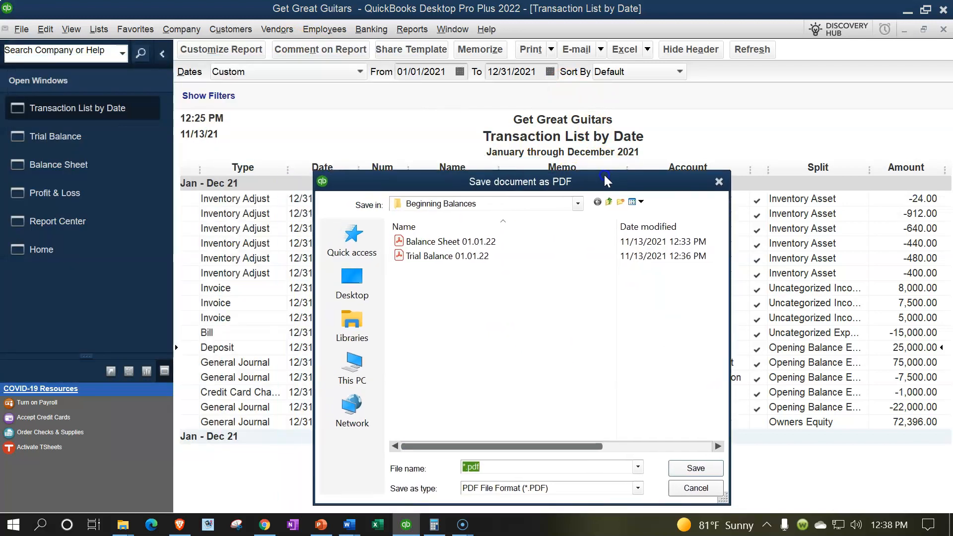
click(470, 467)
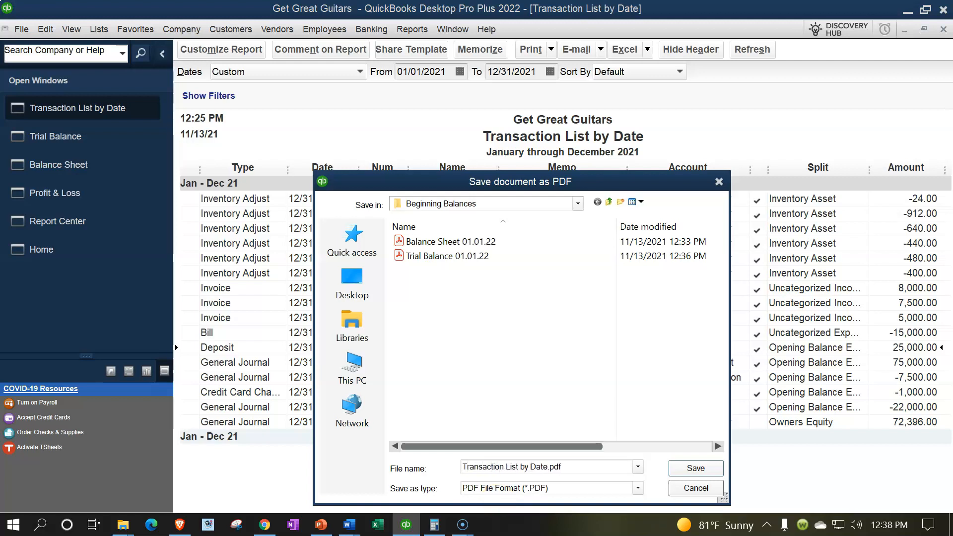
click(698, 471)
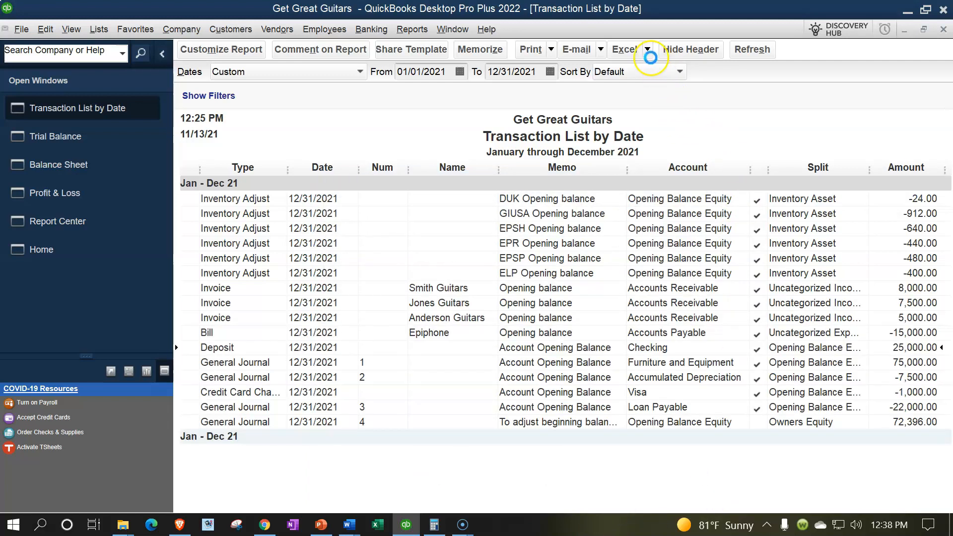
Export the Transaction List by Date report as a new worksheet in the existing Beginning Balances 01.01.22 workbook and maximize the Excel window.
click(648, 49)
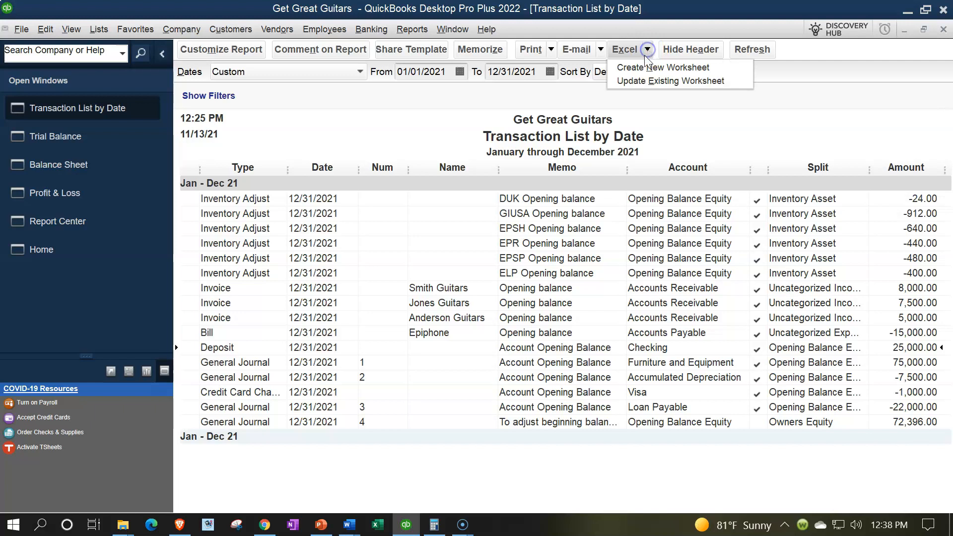
click(641, 63)
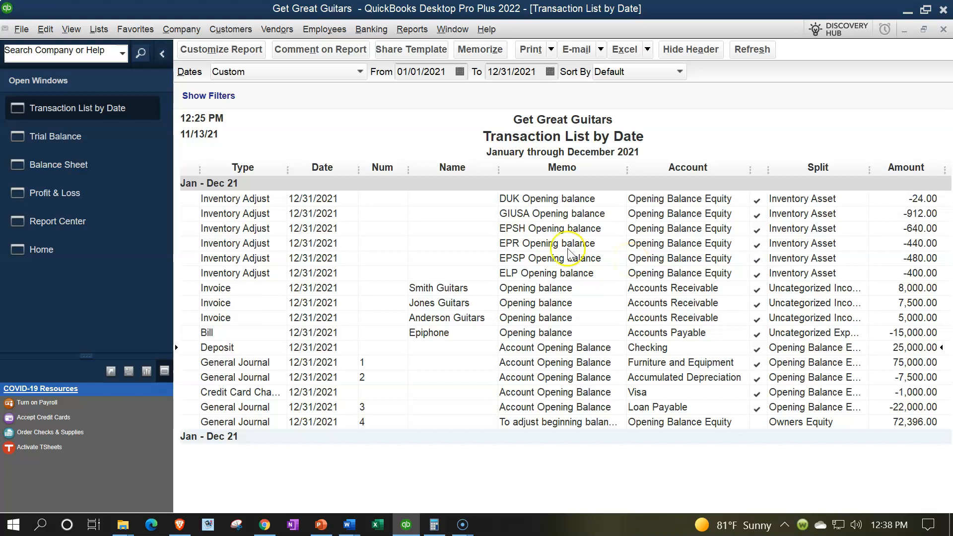
click(447, 174)
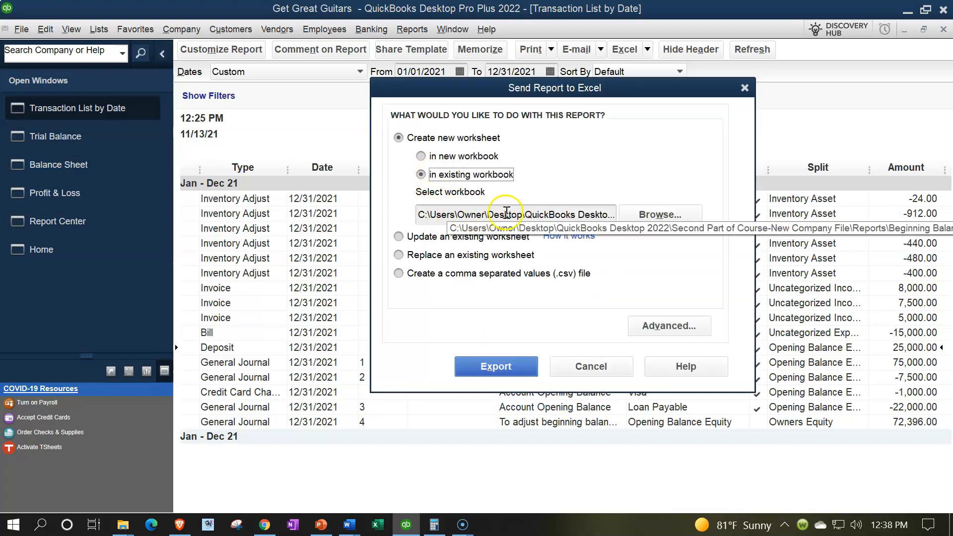
click(505, 374)
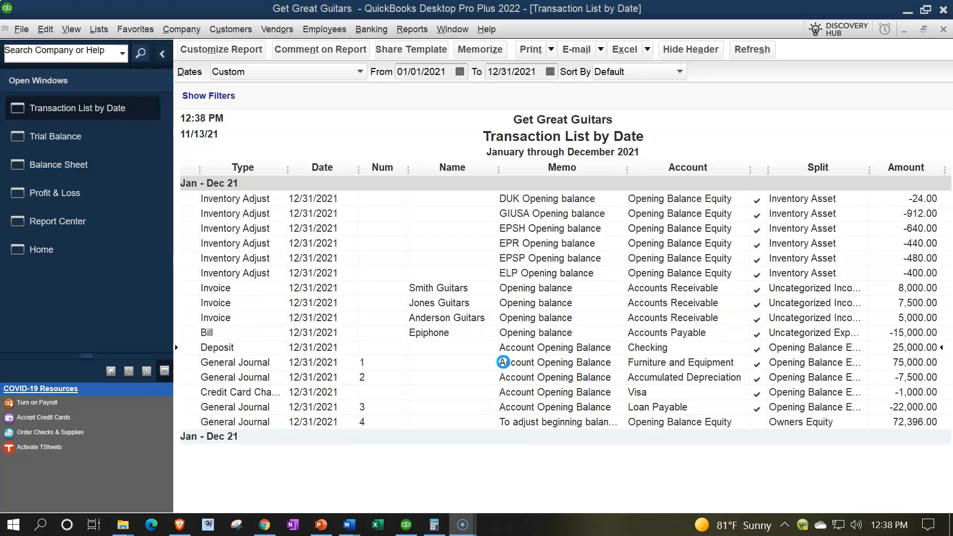
click(506, 349)
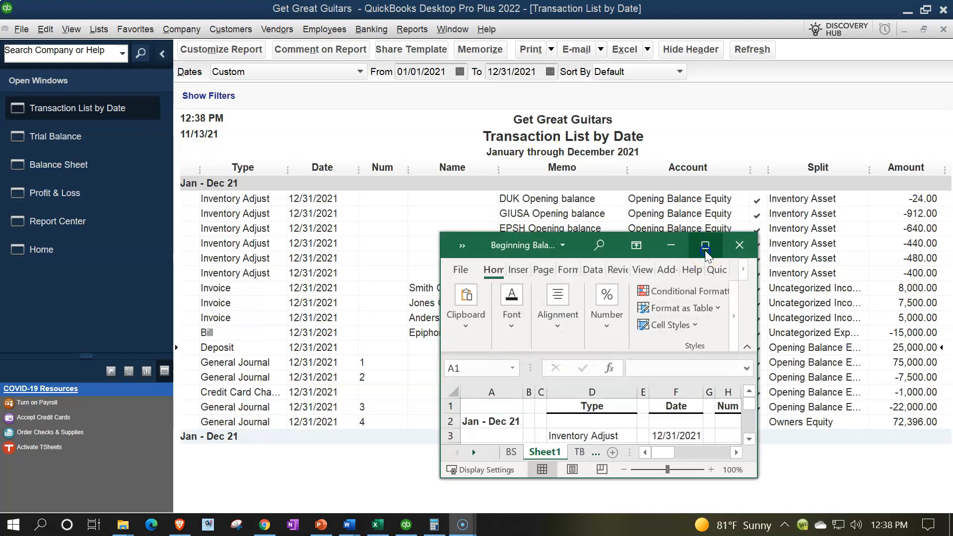
click(706, 251)
Move the exported transaction list worksheet after the TB sheet and rename it TD.
click(307, 364)
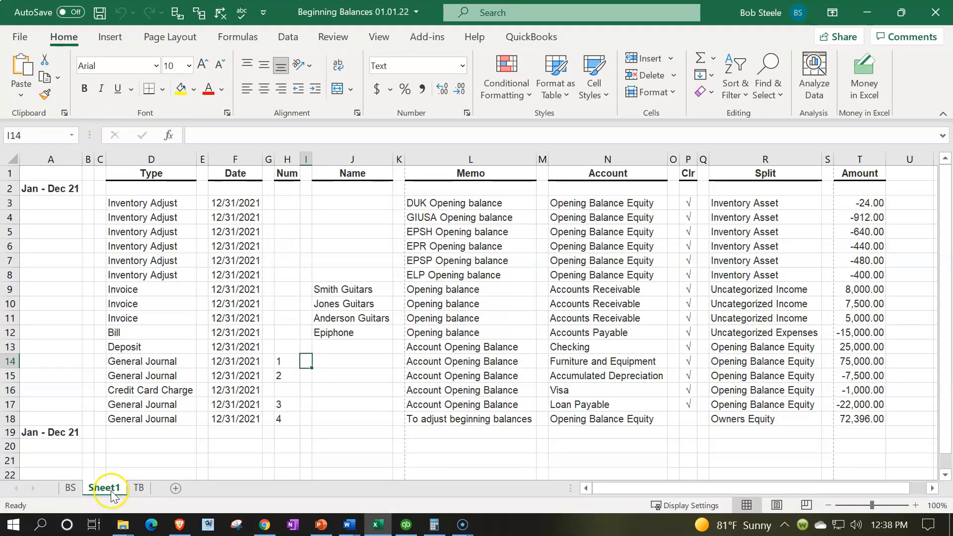
drag(153, 489, 153, 490)
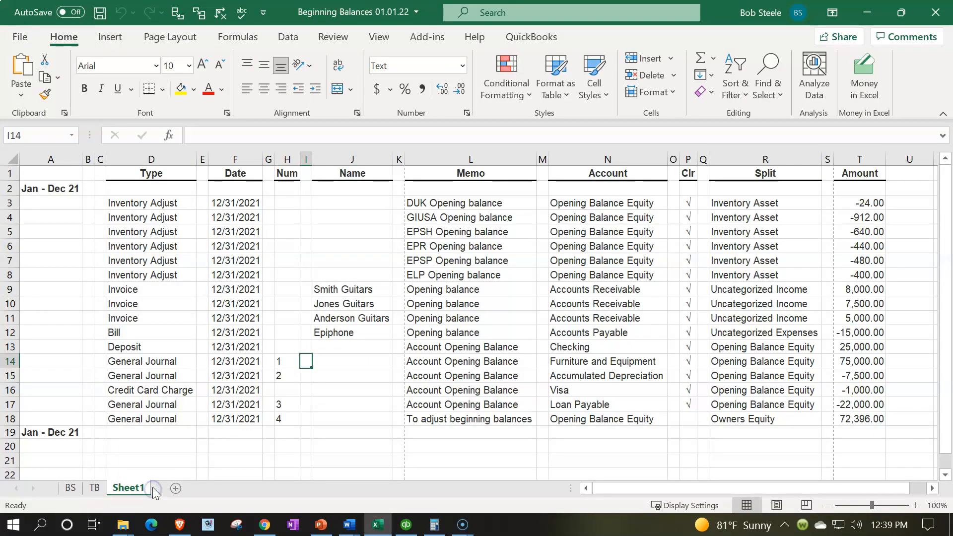
double_click(128, 487)
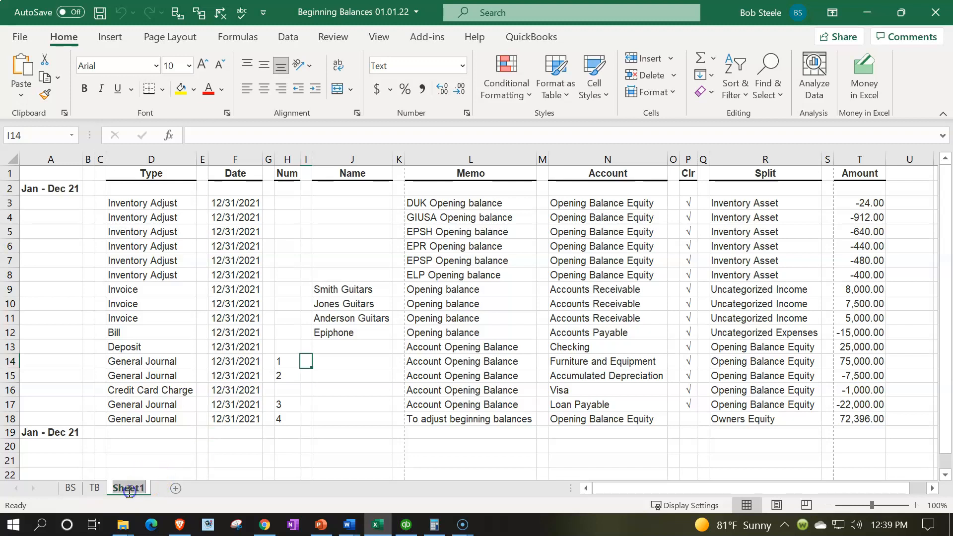
text(TD)
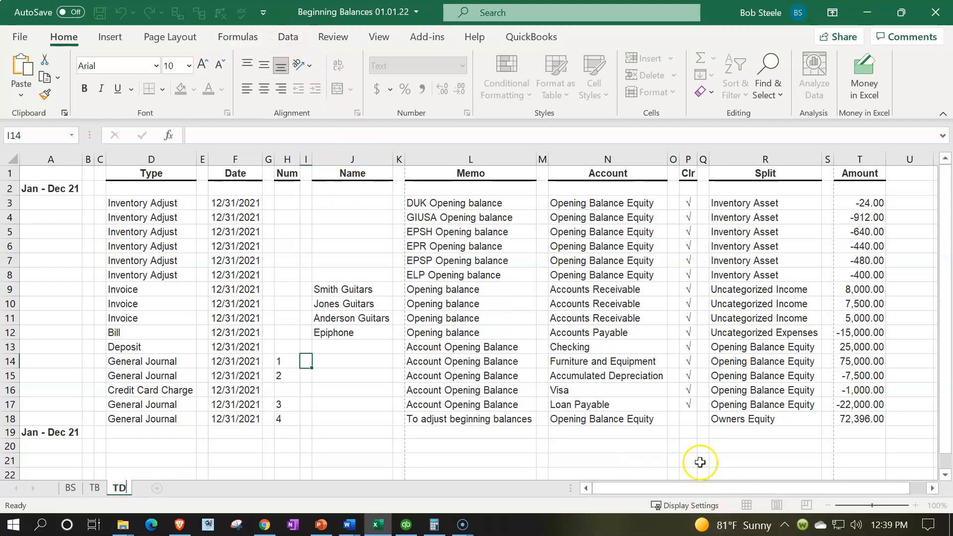
drag(653, 406, 651, 420)
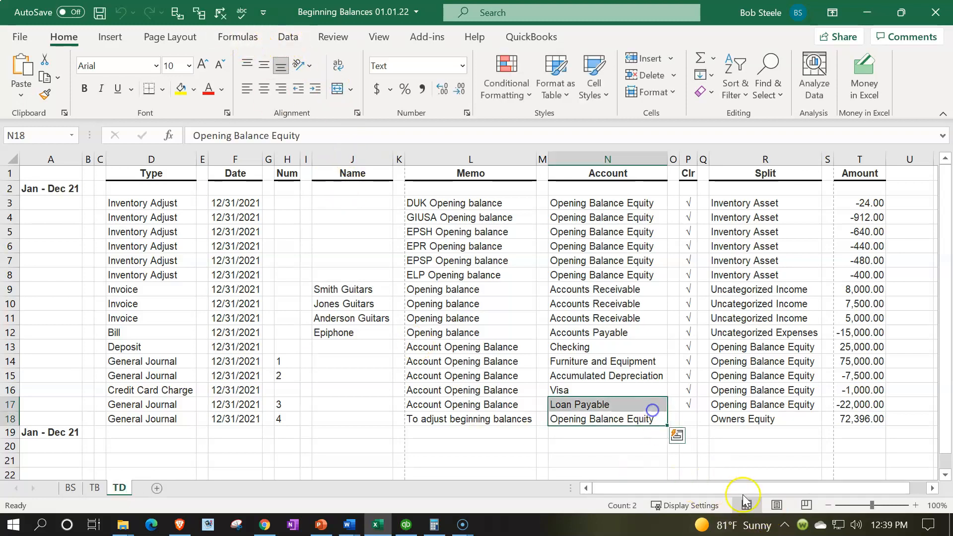
Check how the TD worksheet falls on printed pages in Page Layout view, and return to Normal view.
click(777, 506)
click(747, 507)
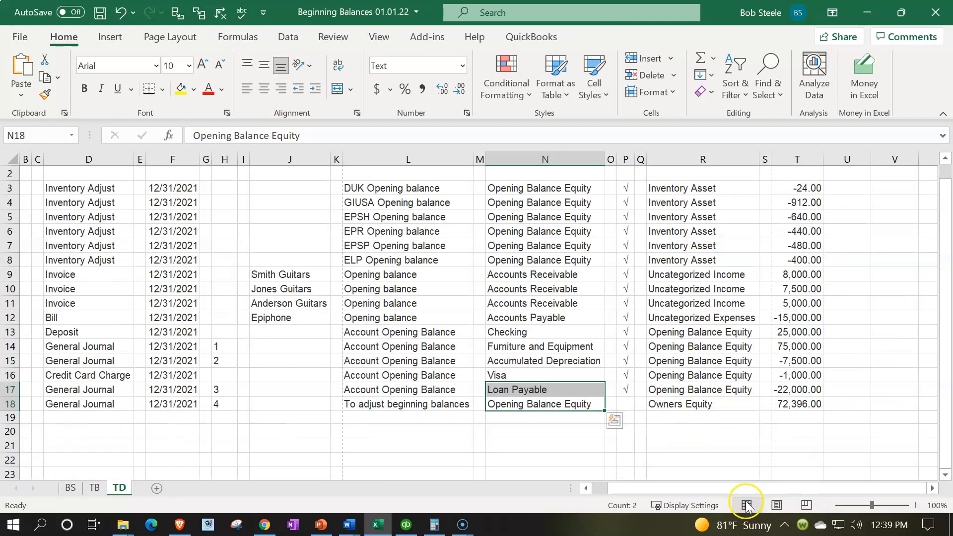
scroll(394, 231, up, 1)
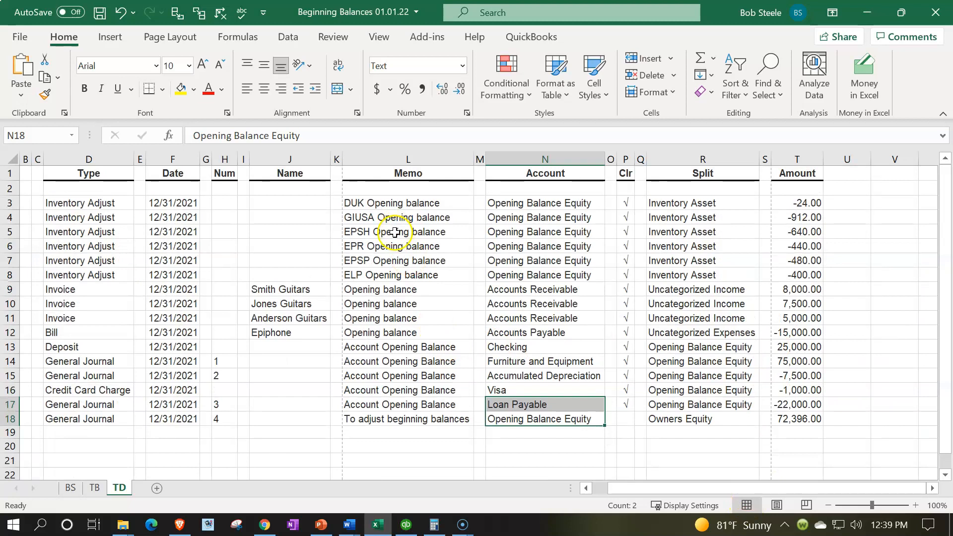
click(165, 39)
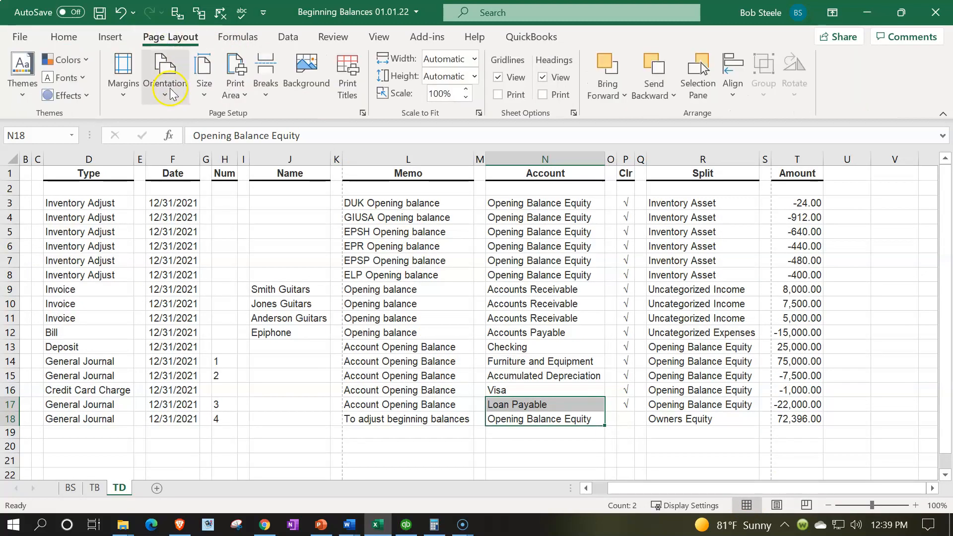
click(166, 82)
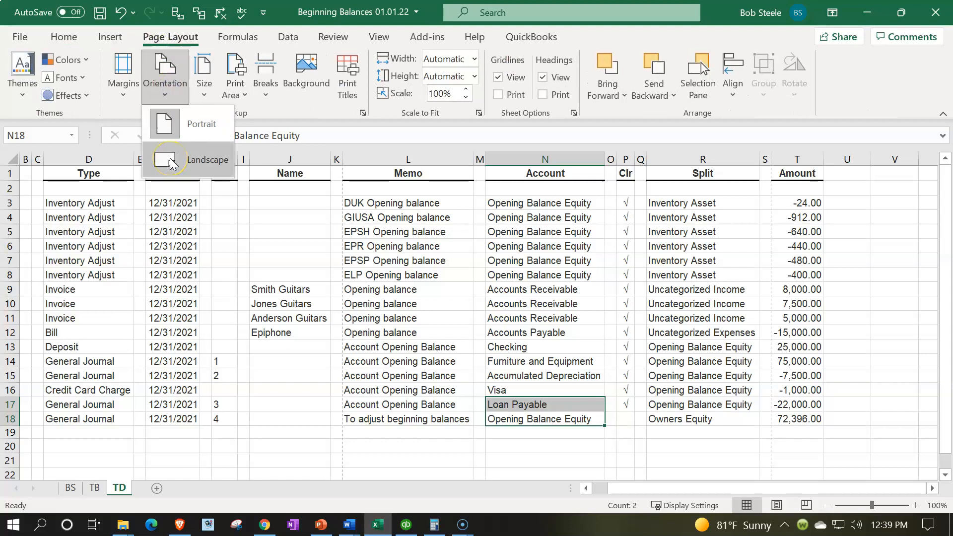
click(383, 291)
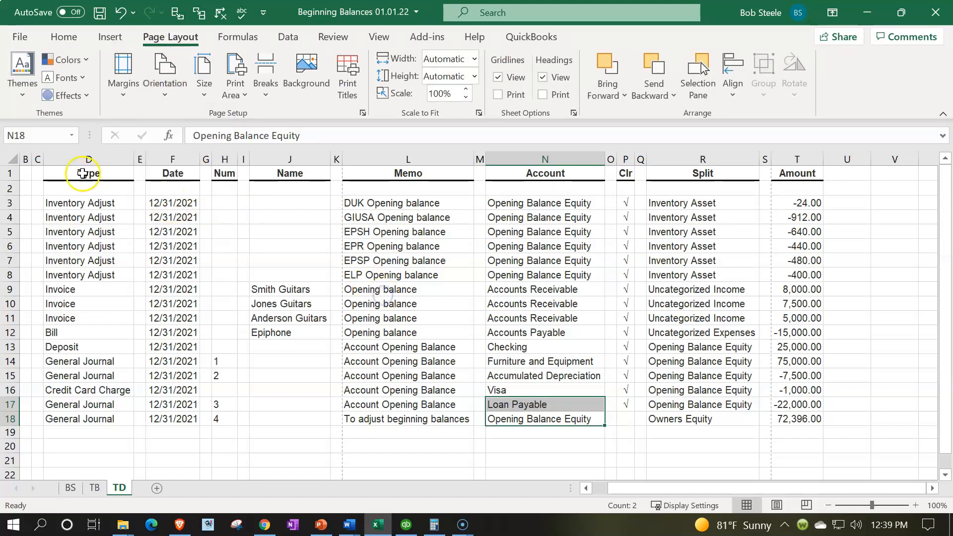
scroll(46, 202, down, 7)
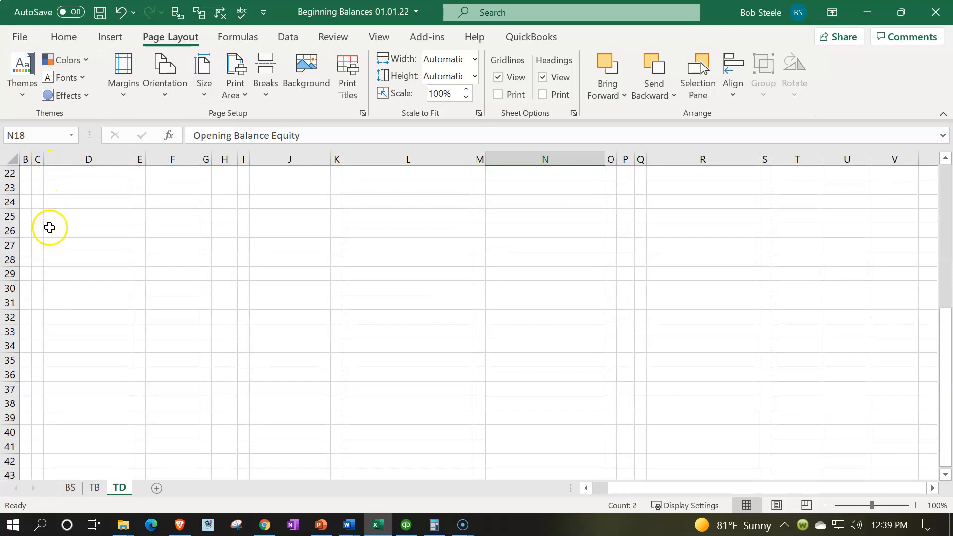
scroll(50, 228, up, 7)
Delete the blank spacer columns B, C, E, G, I, K, M, O, Q and S from the TD worksheet.
drag(23, 154, 34, 154)
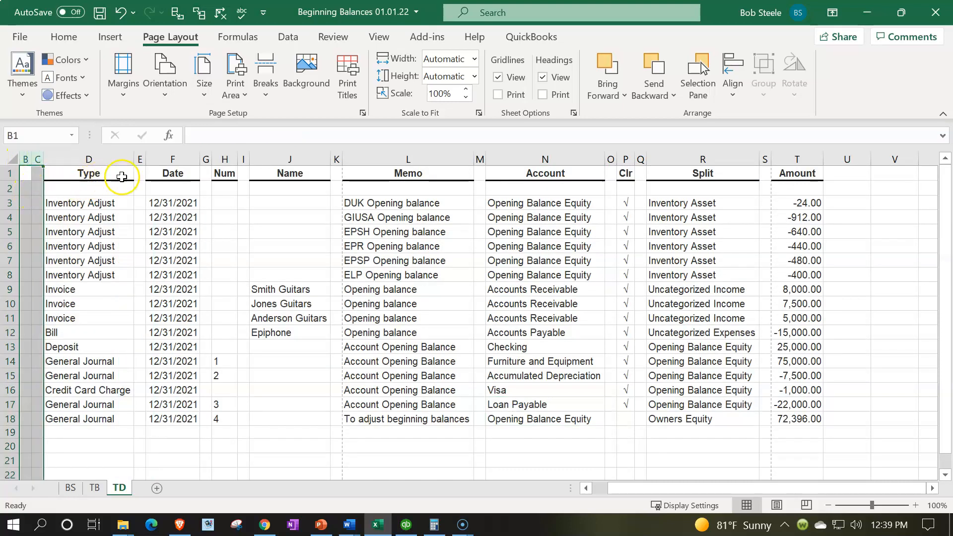
ctrl+click(141, 158)
ctrl+click(205, 158)
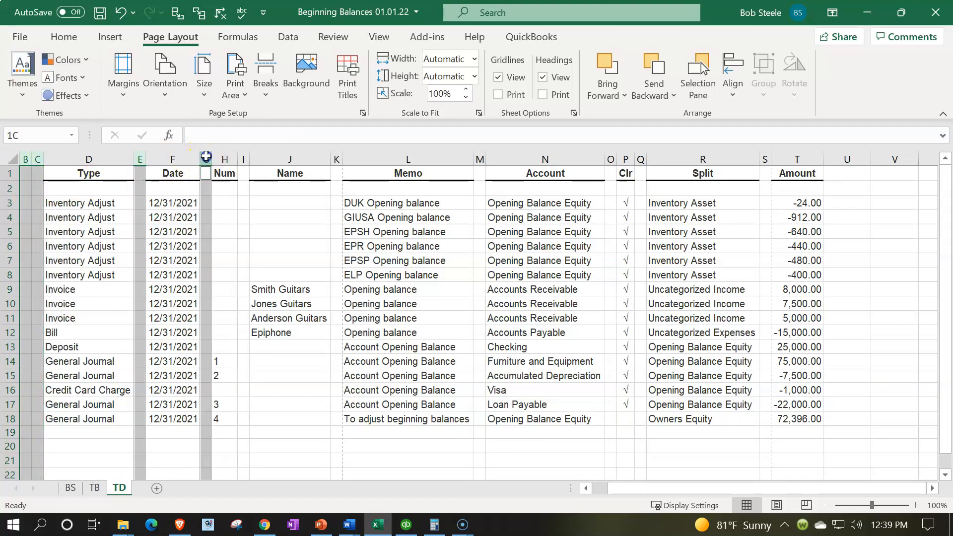
ctrl+click(243, 159)
ctrl+click(336, 159)
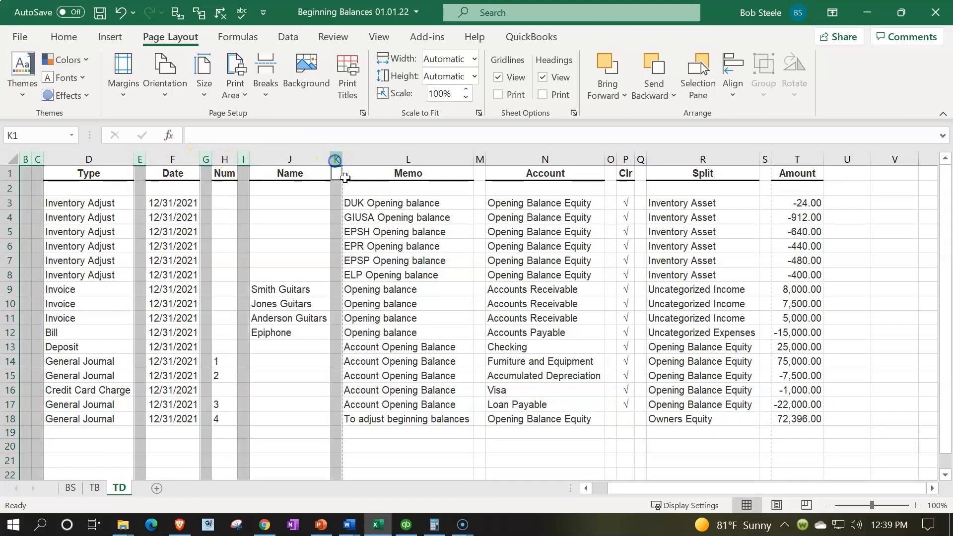
ctrl+click(480, 159)
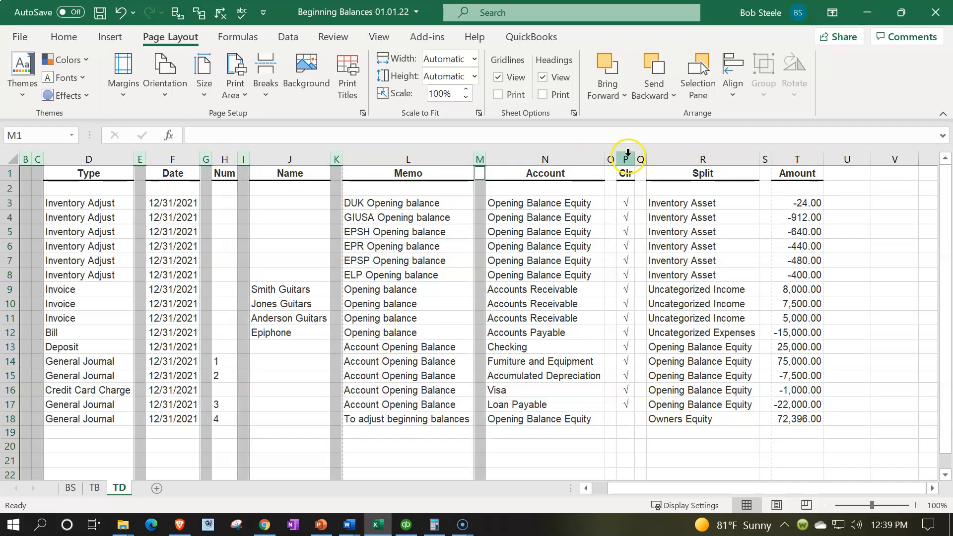
ctrl+click(611, 159)
ctrl+click(641, 159)
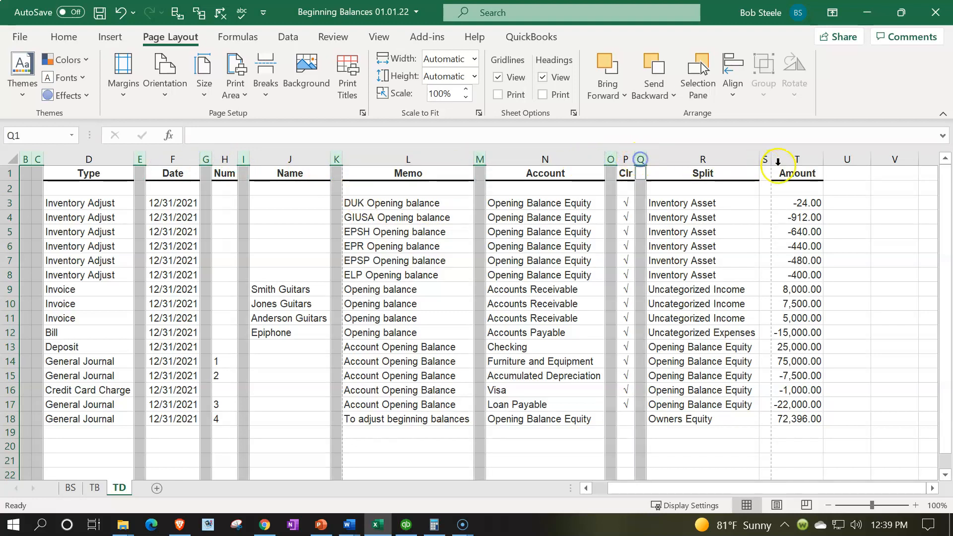
ctrl+click(766, 159)
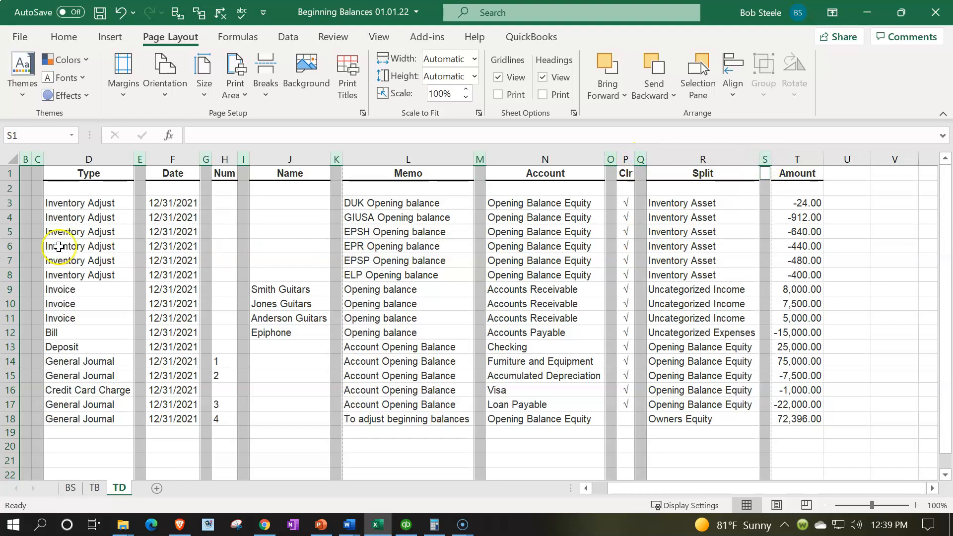
right_click(31, 245)
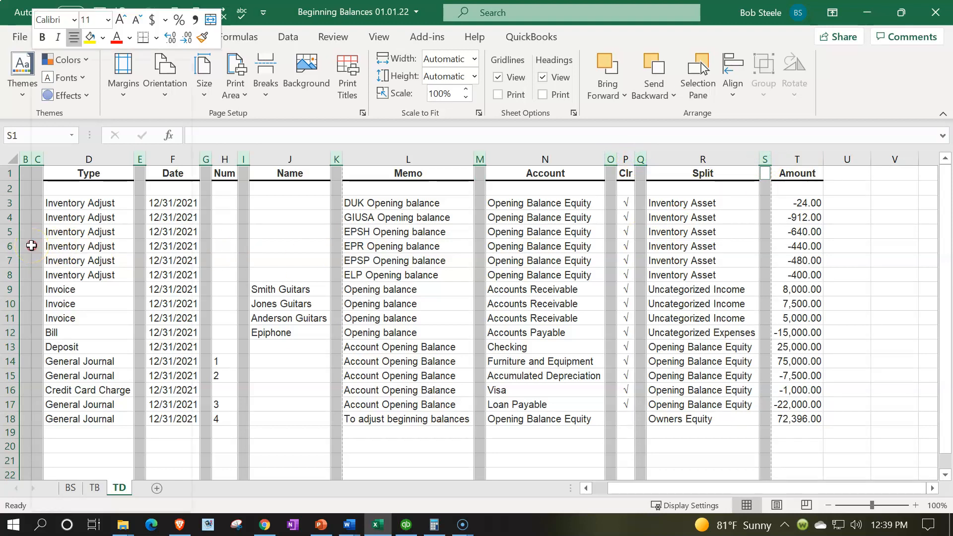
click(59, 239)
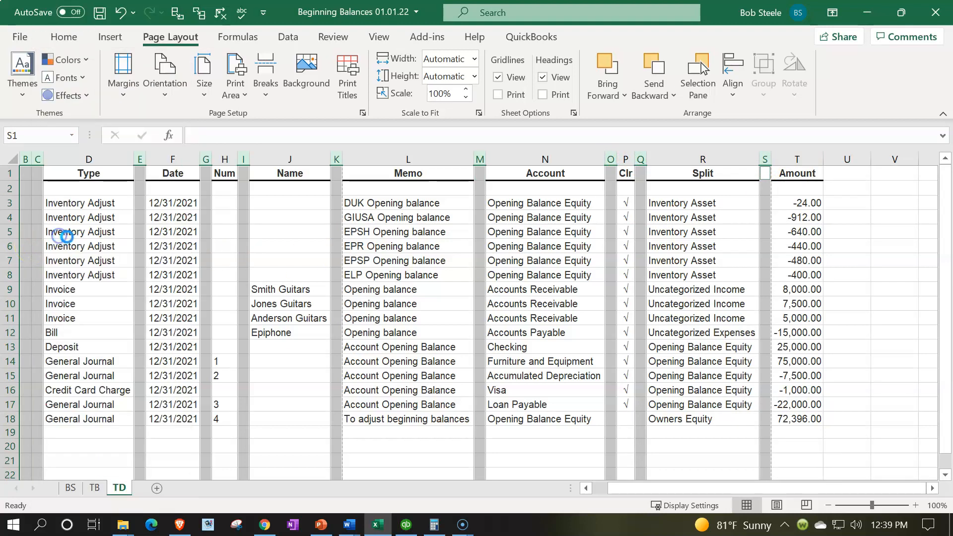
click(331, 263)
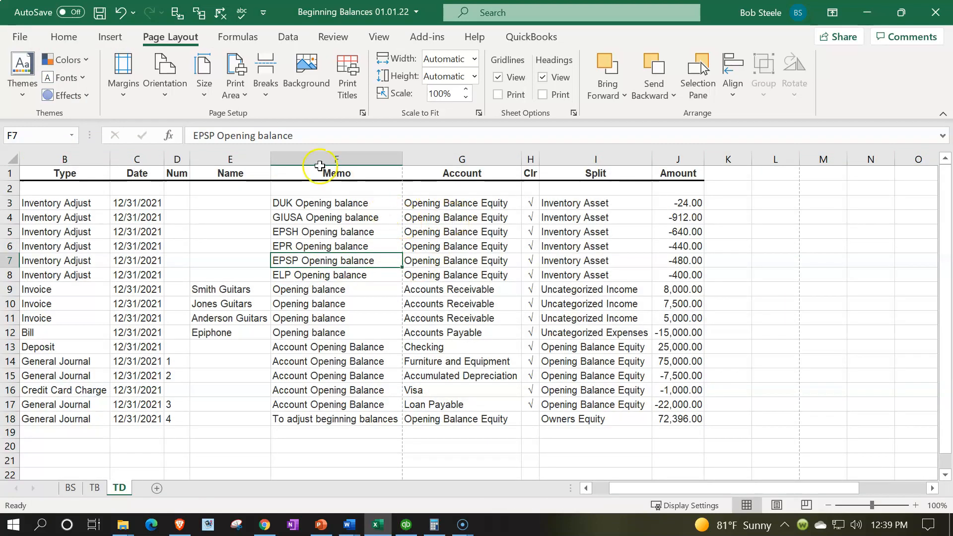
Set the TD worksheet to landscape orientation and hide its Num column.
click(163, 85)
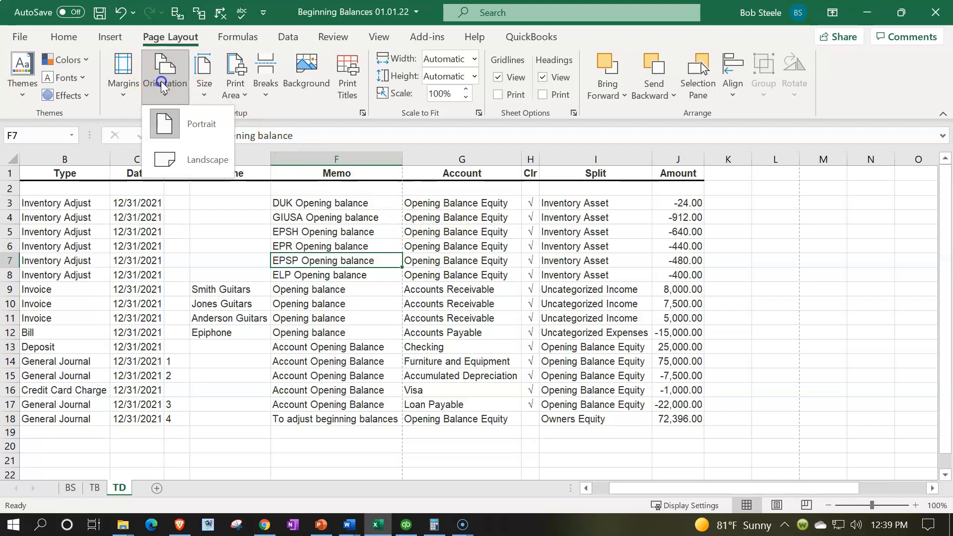
click(174, 160)
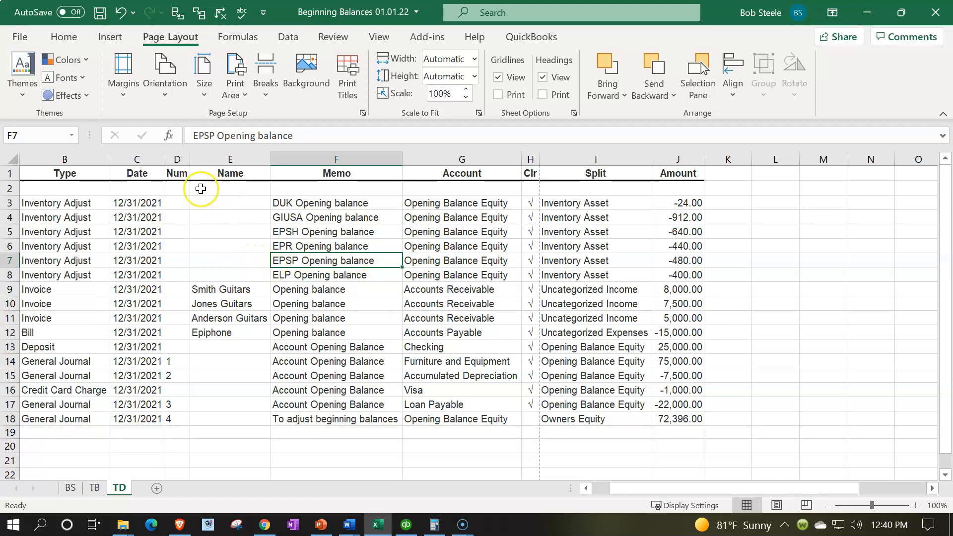
click(176, 162)
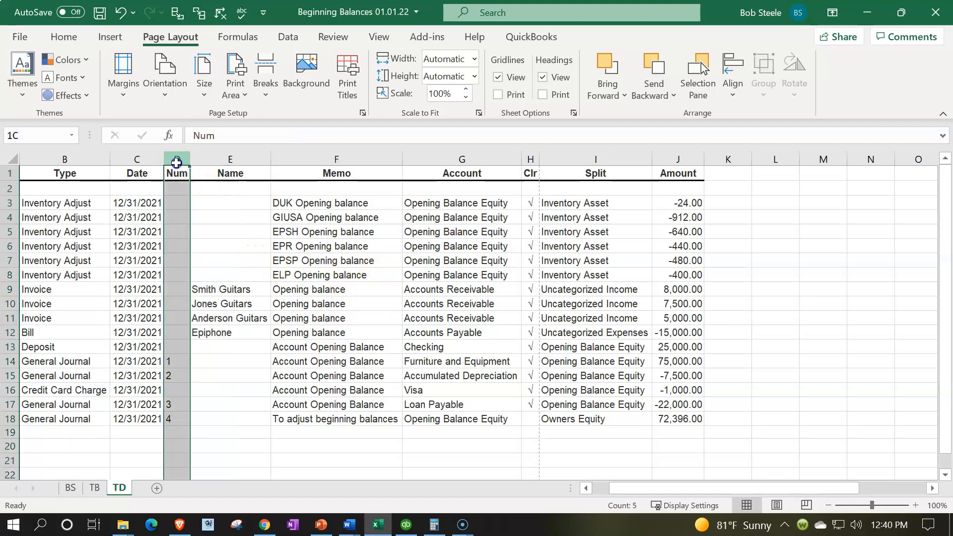
right_click(173, 203)
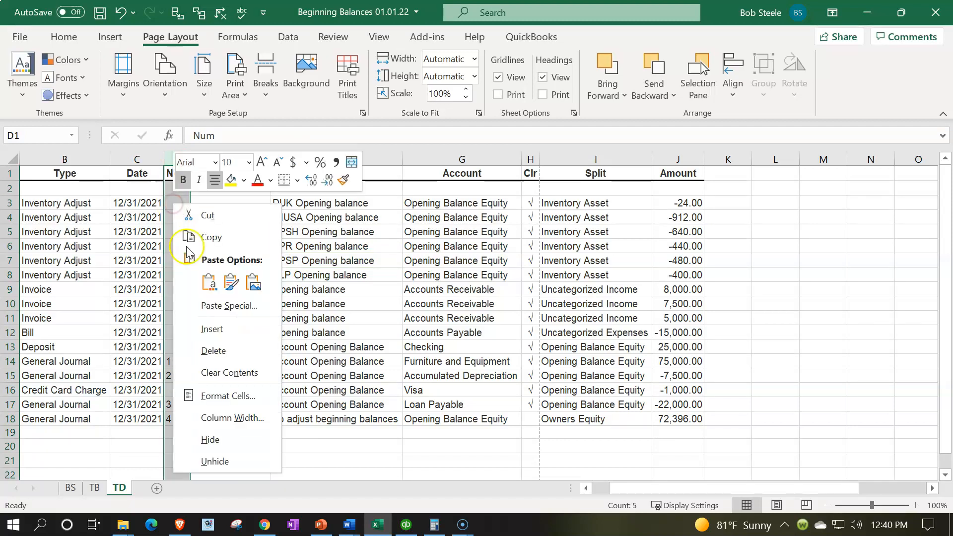
click(197, 441)
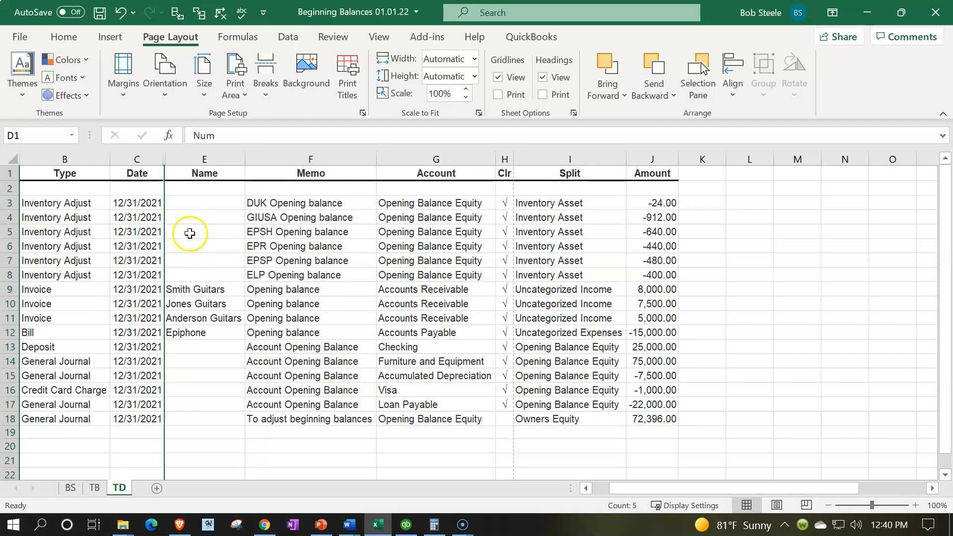
Narrow the Type, Memo and Account columns of the TD worksheet so the Amount column fits within the first printed page.
drag(110, 159, 99, 160)
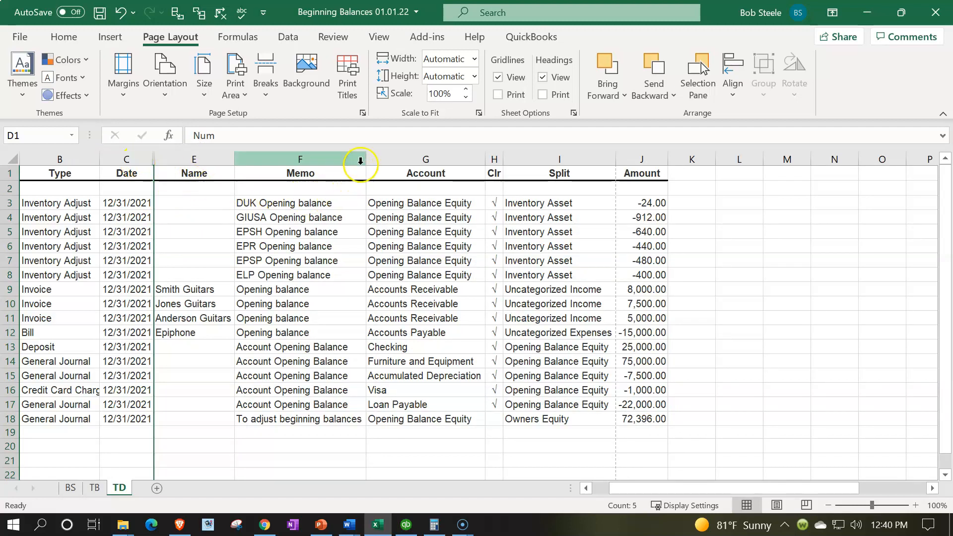
drag(367, 160, 352, 159)
drag(471, 159, 457, 162)
drag(351, 162, 337, 164)
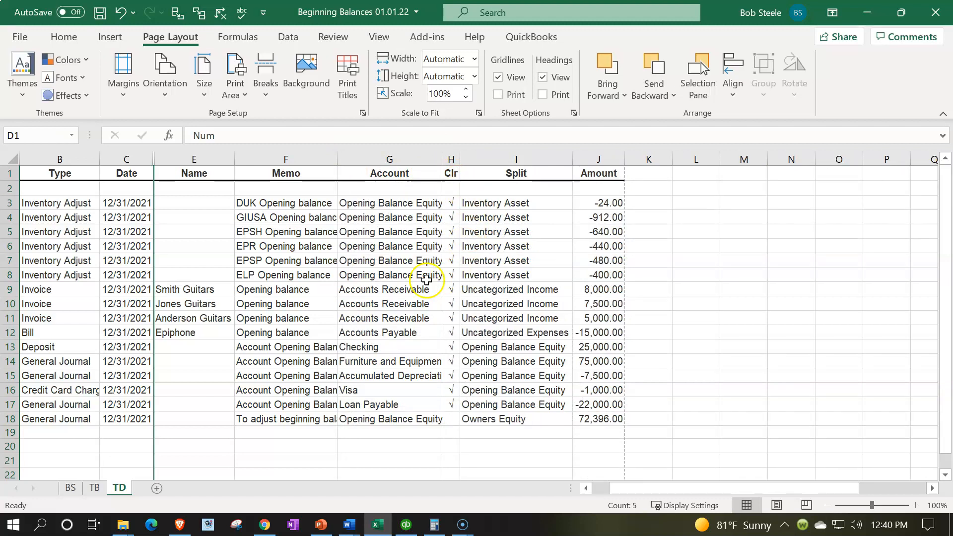
click(280, 405)
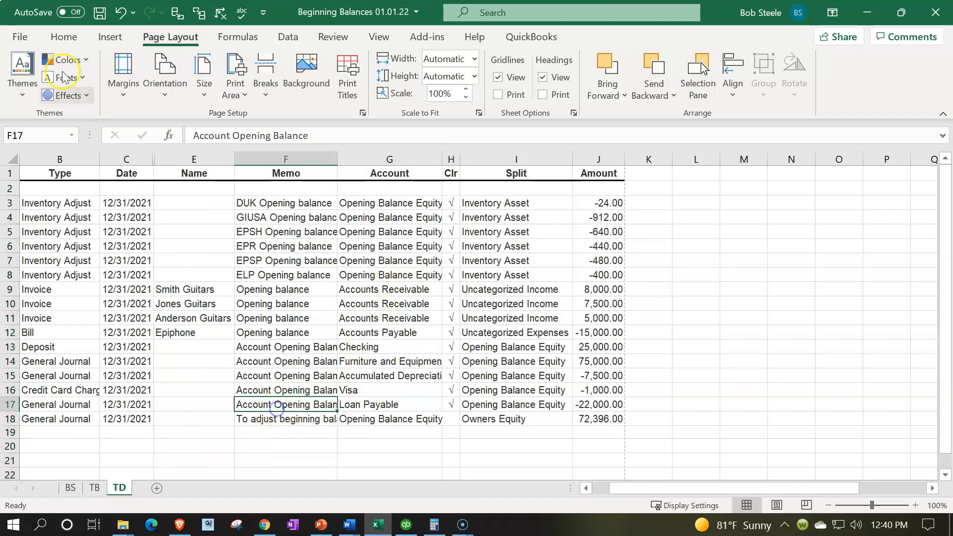
Set up printing with CutePDF Writer as the printer and Print Entire Workbook as the print range.
click(20, 38)
click(18, 41)
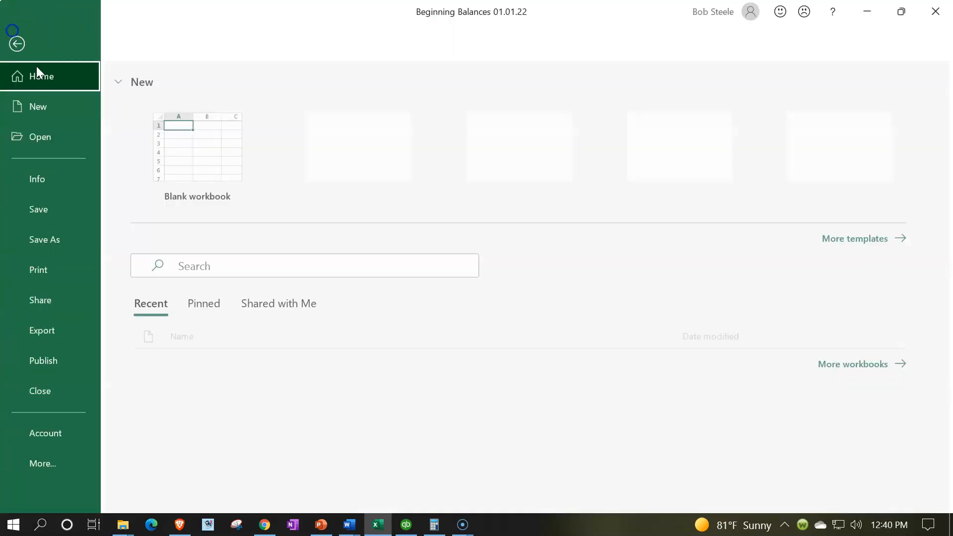
click(50, 268)
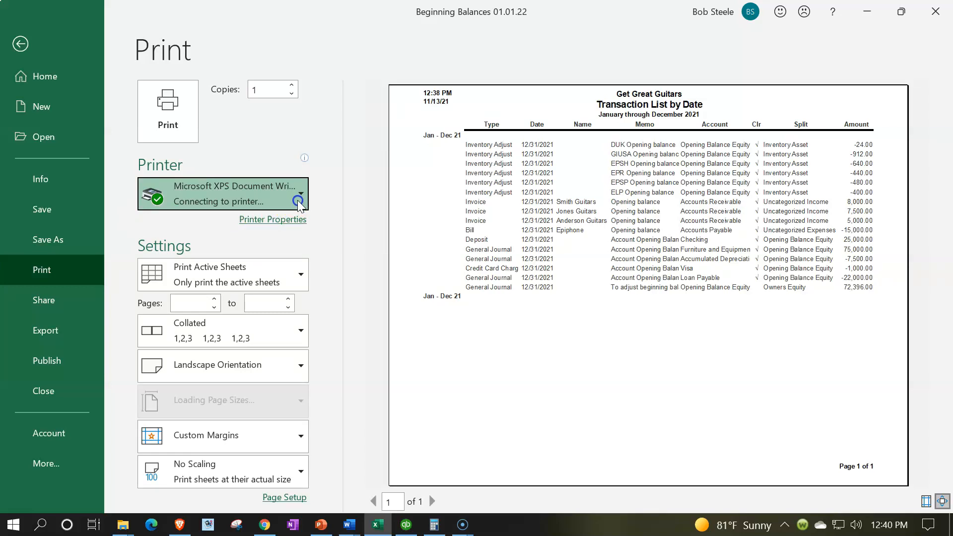
click(298, 206)
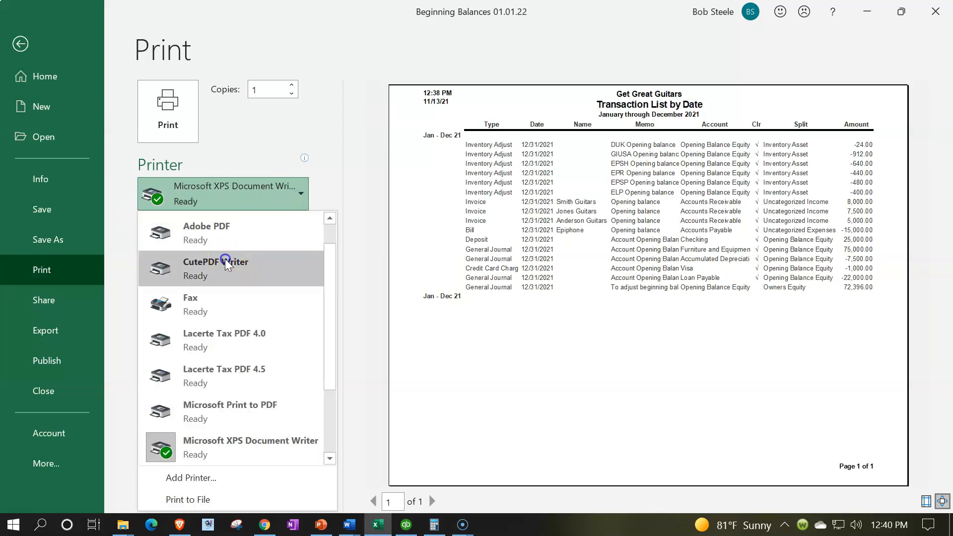
click(225, 262)
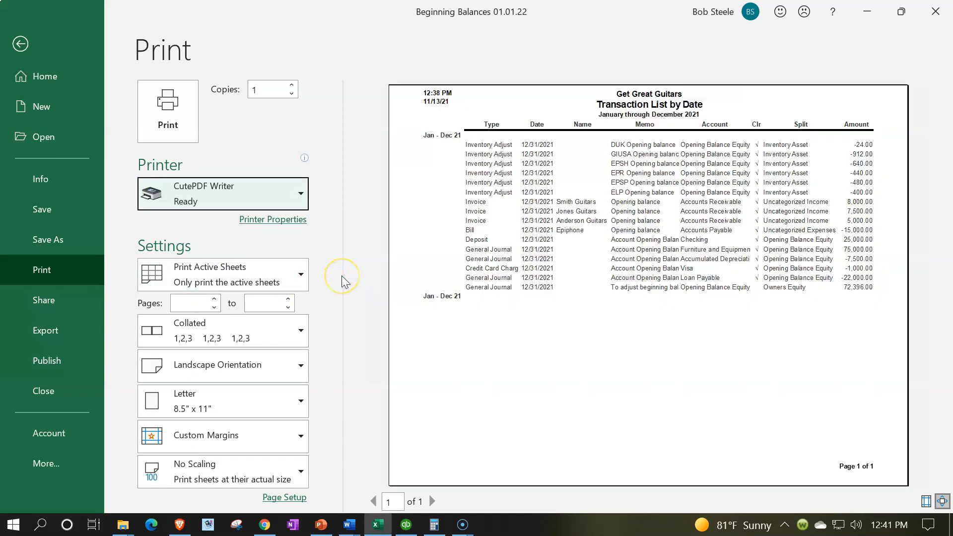
click(302, 276)
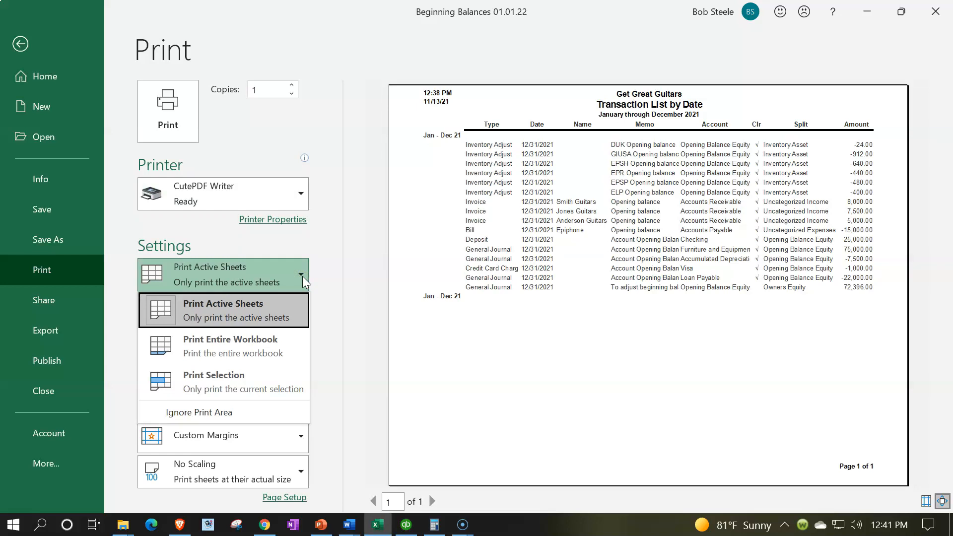
click(235, 354)
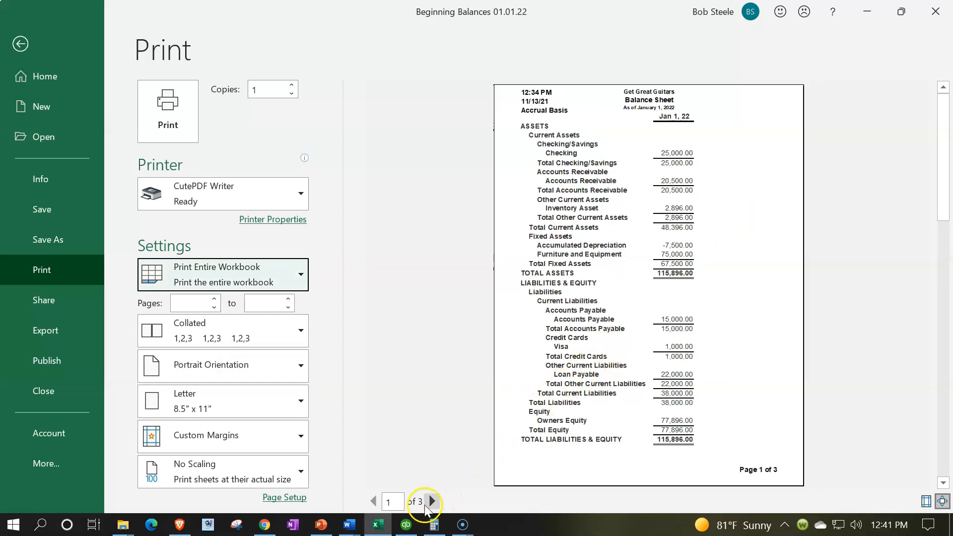
Preview each page and print the workbook to a PDF named Beginning Balances 01.01.22 in the Beginning Balances folder.
click(427, 499)
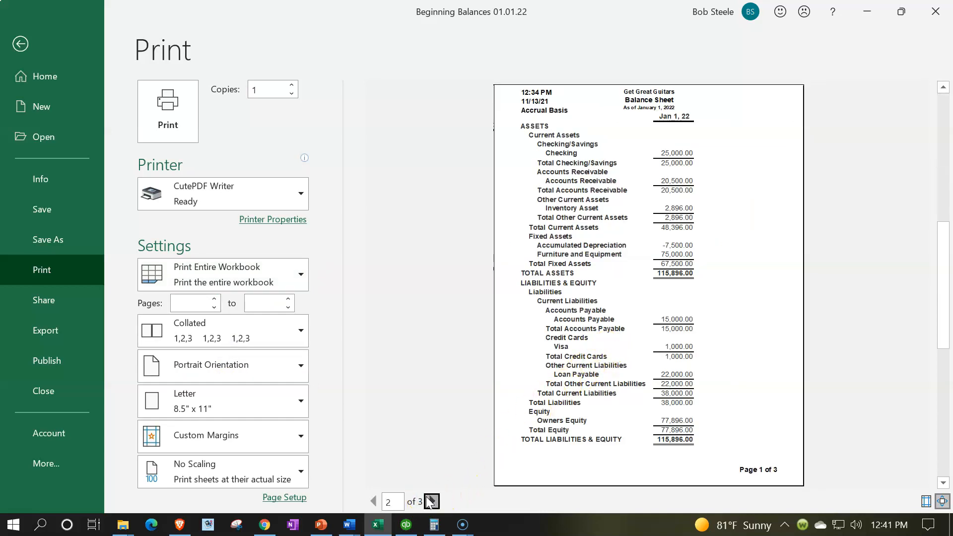
click(430, 500)
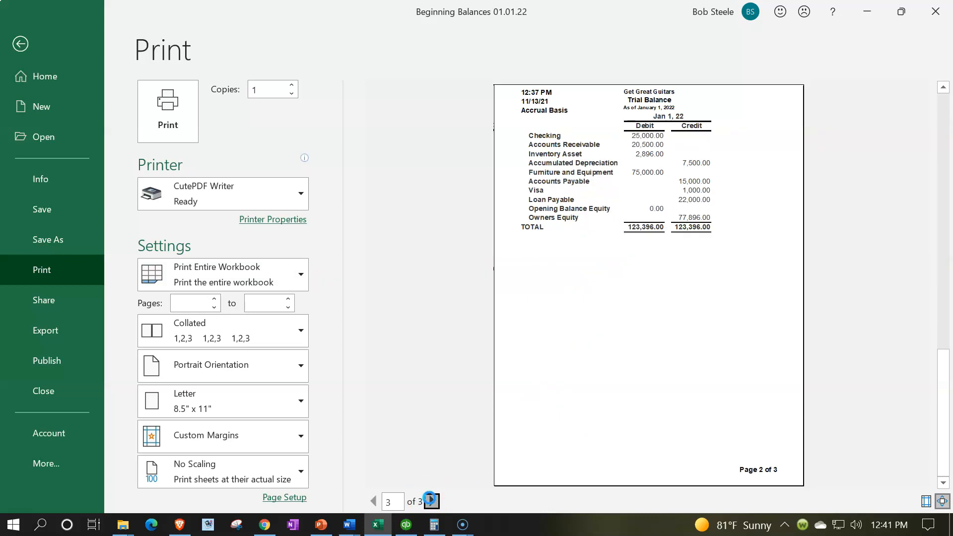
click(430, 500)
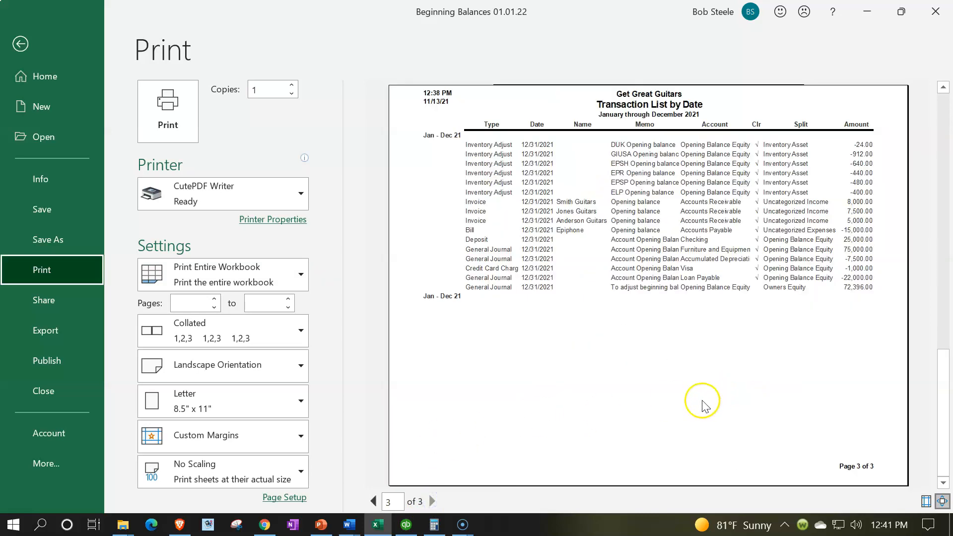
click(187, 131)
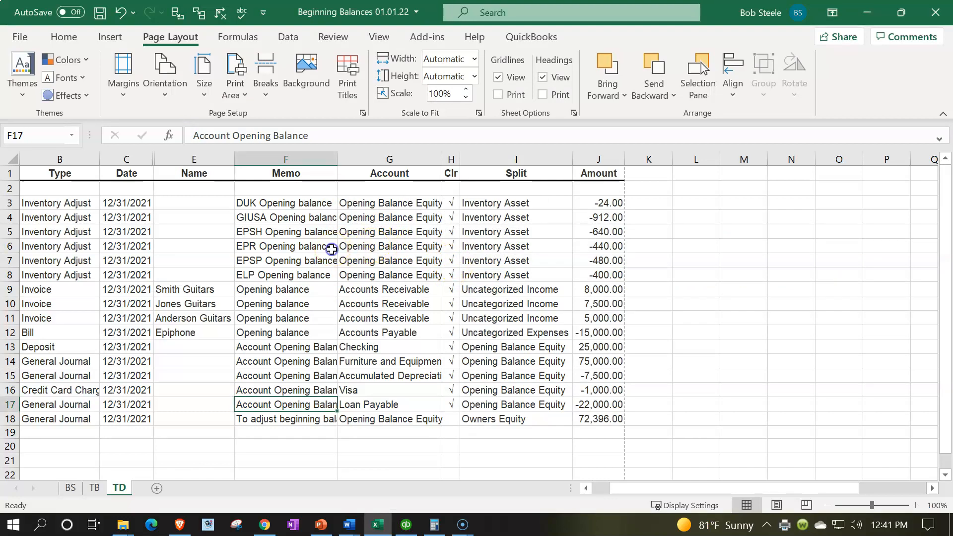
click(276, 258)
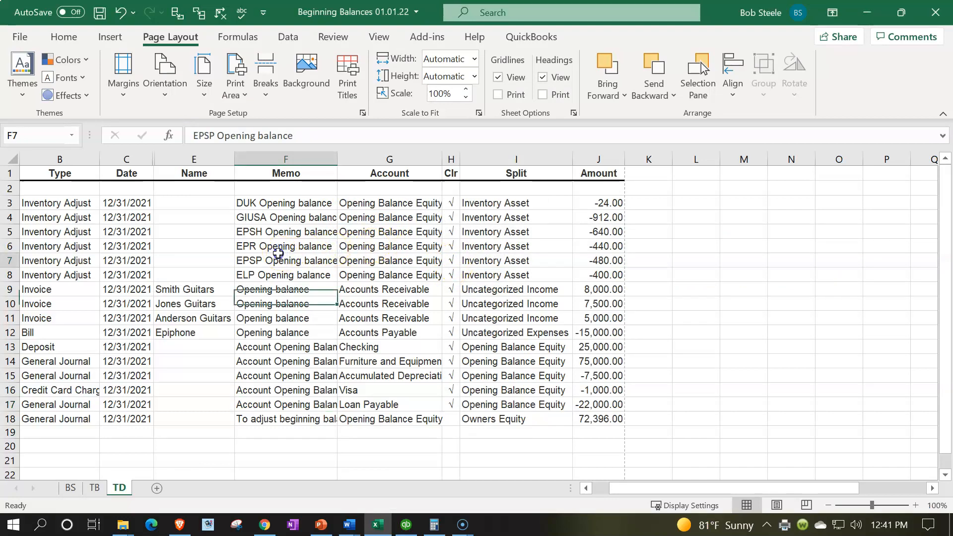
click(579, 284)
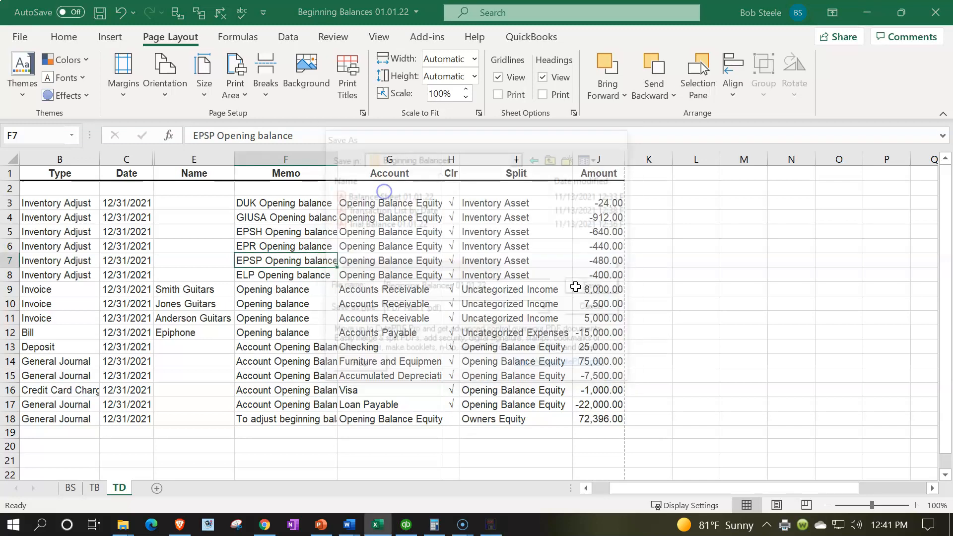
Switch to File Explorer and create a subfolder named Beginning Balances inside the Beginning Balances reports folder.
click(865, 14)
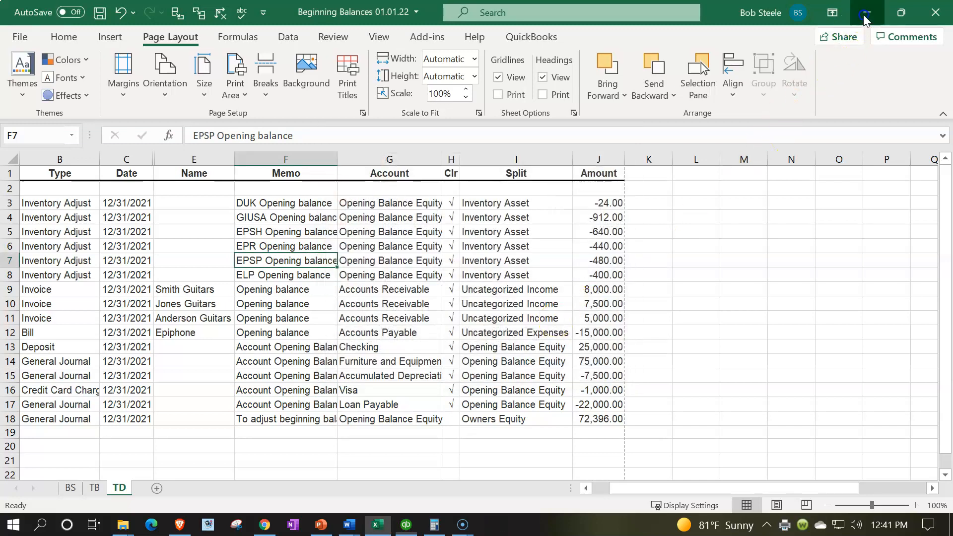
click(907, 13)
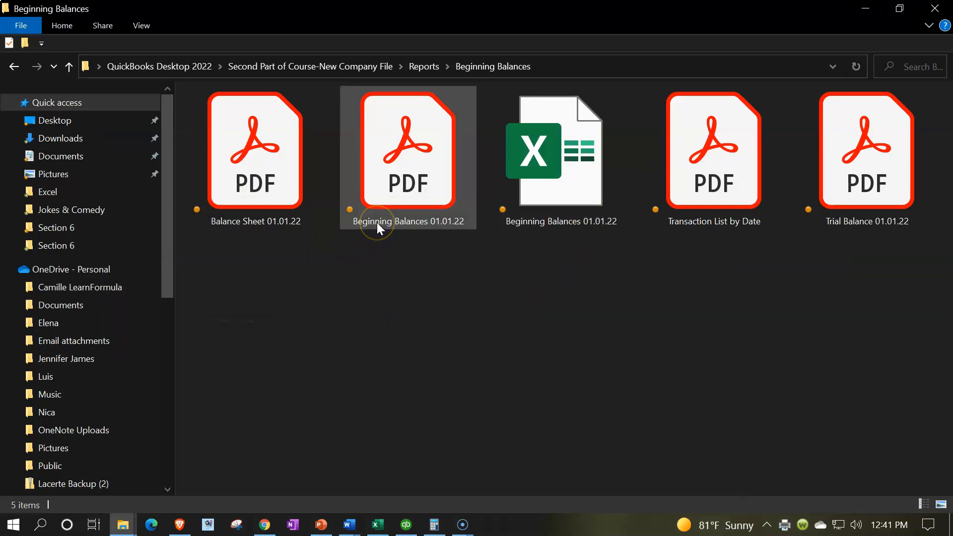
right_click(347, 283)
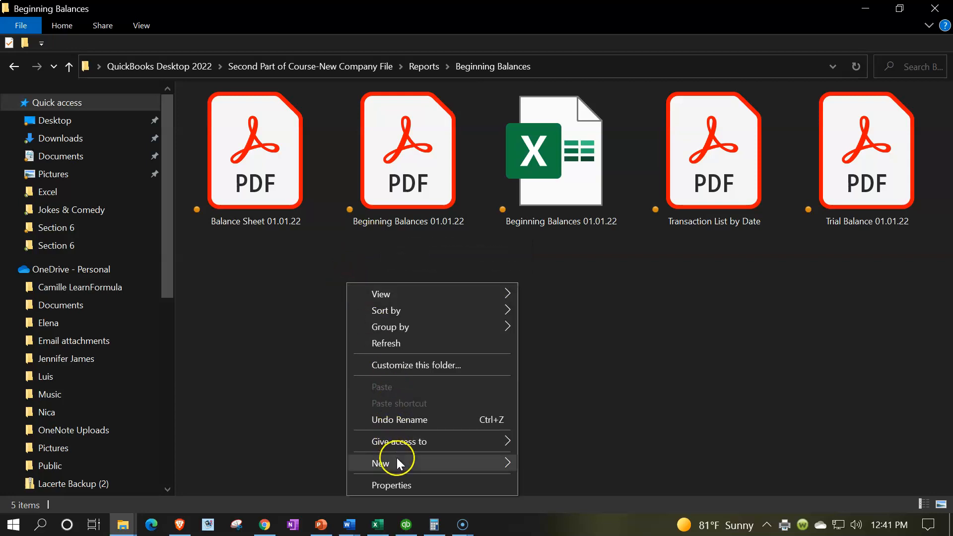
mouse_move(469, 462)
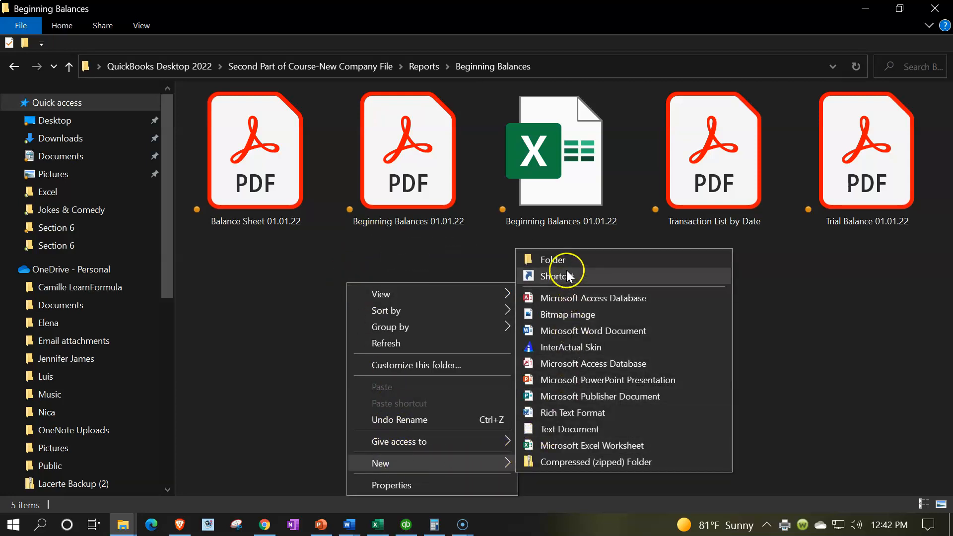
click(556, 260)
text(Beginning )
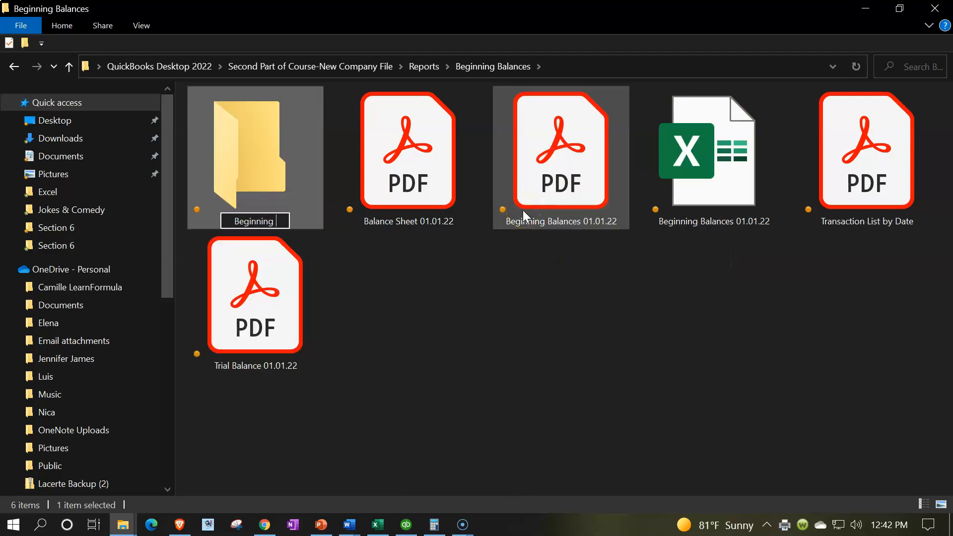
text(Balances)
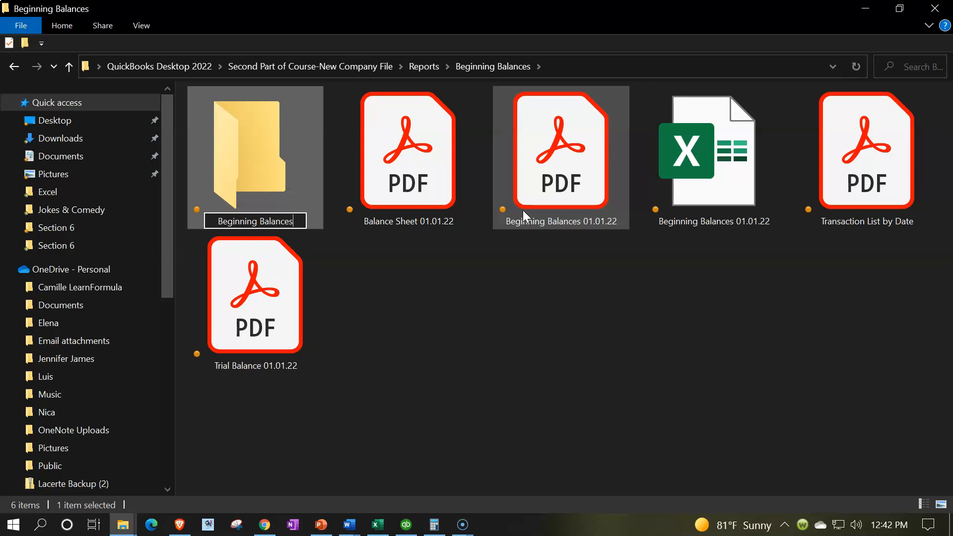
click(469, 288)
Move the Balance Sheet 01.01.22, Transaction List by Date and Trial Balance 01.01.22 PDFs into the Beginning Balances subfolder.
drag(415, 134, 255, 155)
click(254, 290)
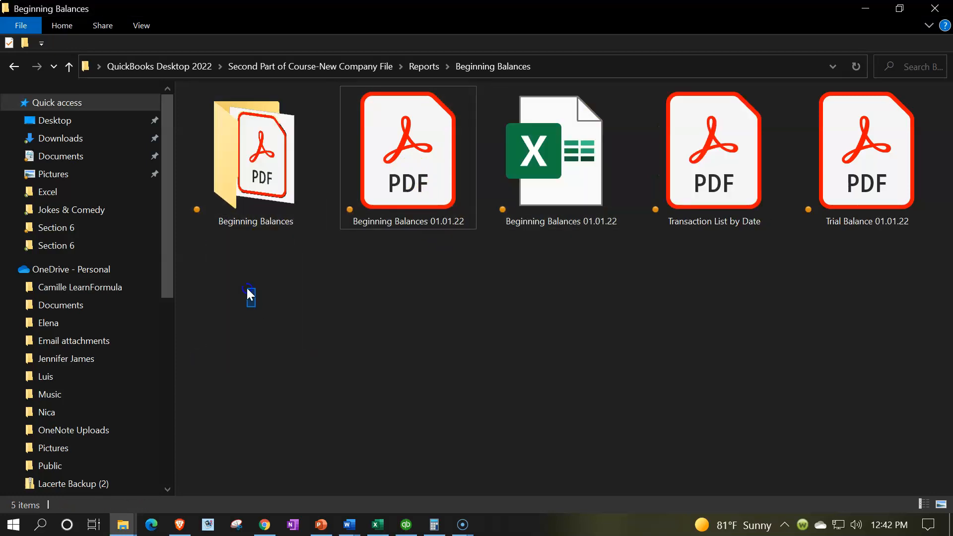
click(242, 168)
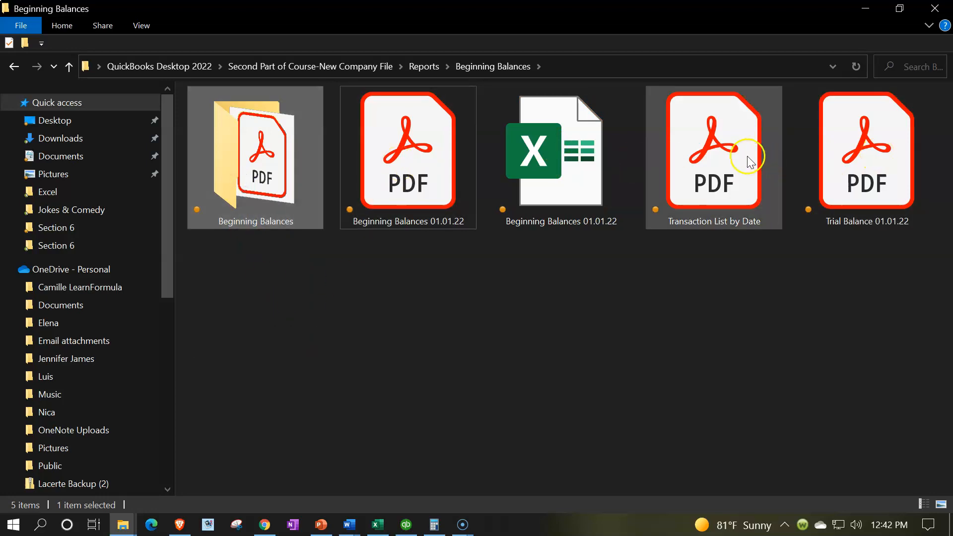
drag(845, 164, 251, 191)
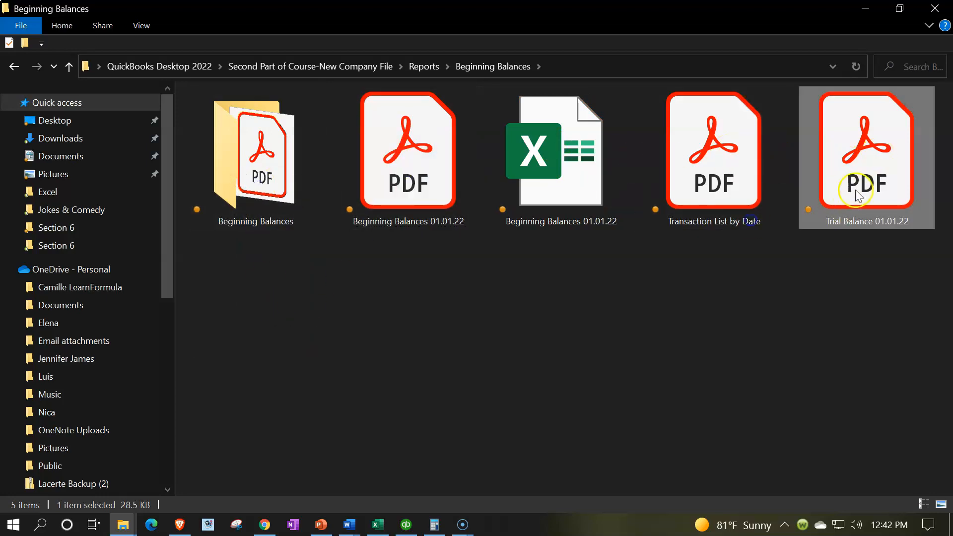
ctrl+click(724, 178)
drag(876, 173, 261, 195)
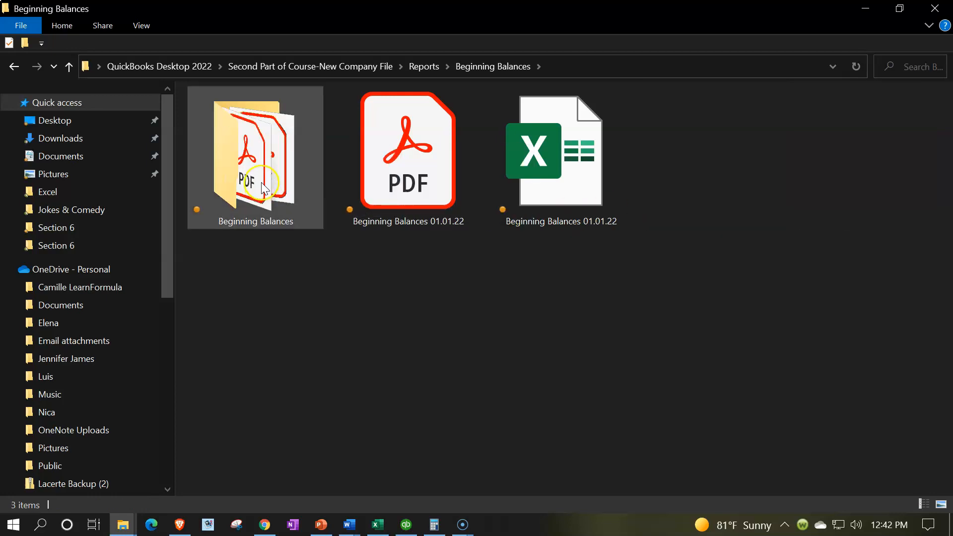
Compress the Beginning Balances subfolder into a zipped folder, keeping the name Beginning Balances.
double_click(264, 185)
right_click(263, 183)
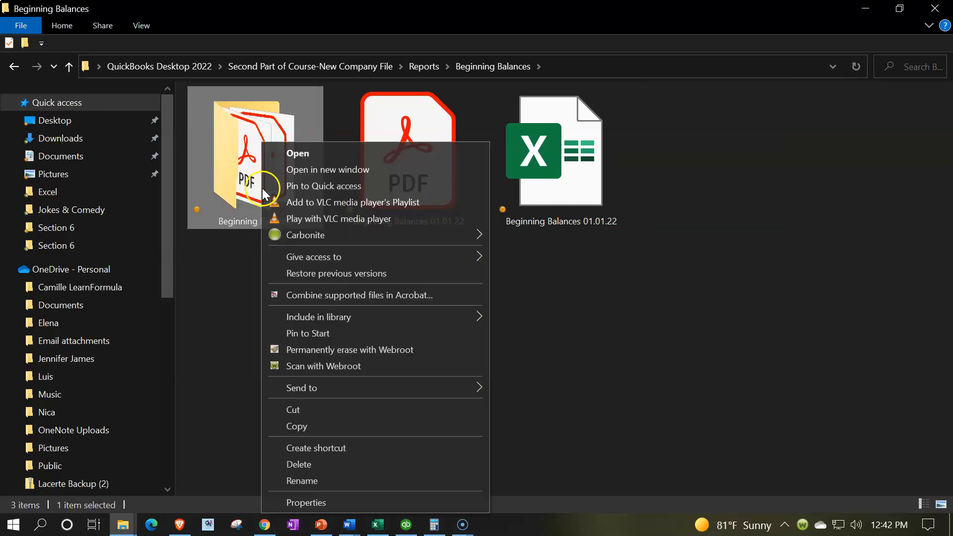
mouse_move(435, 388)
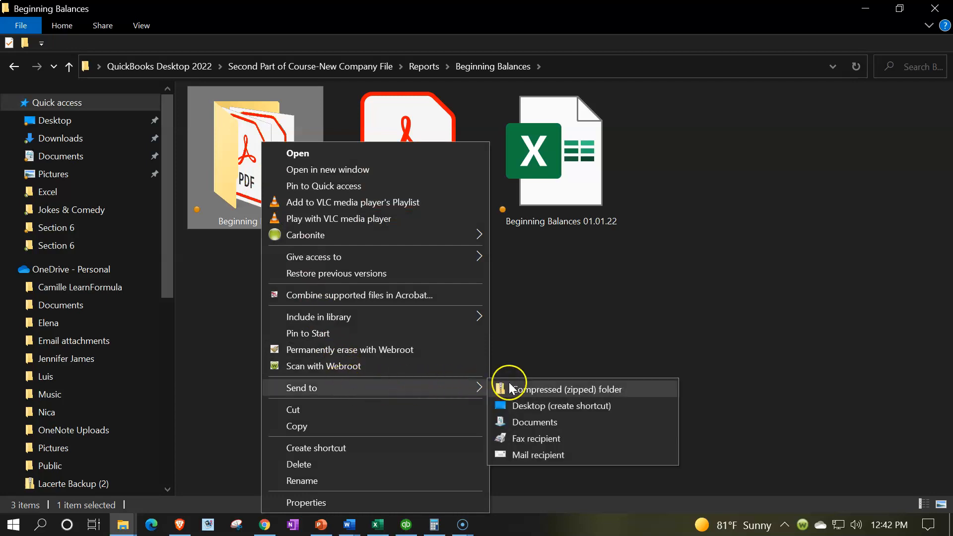
click(509, 382)
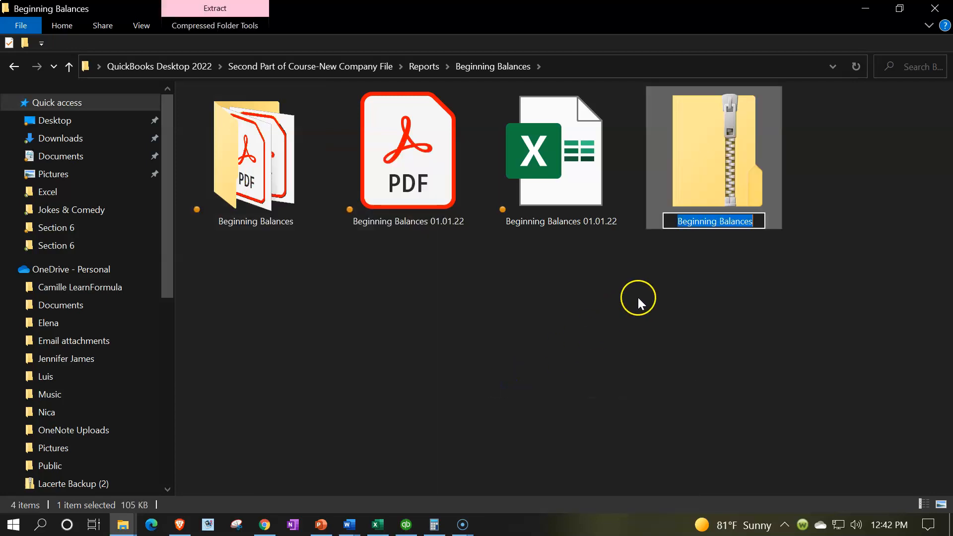
click(693, 181)
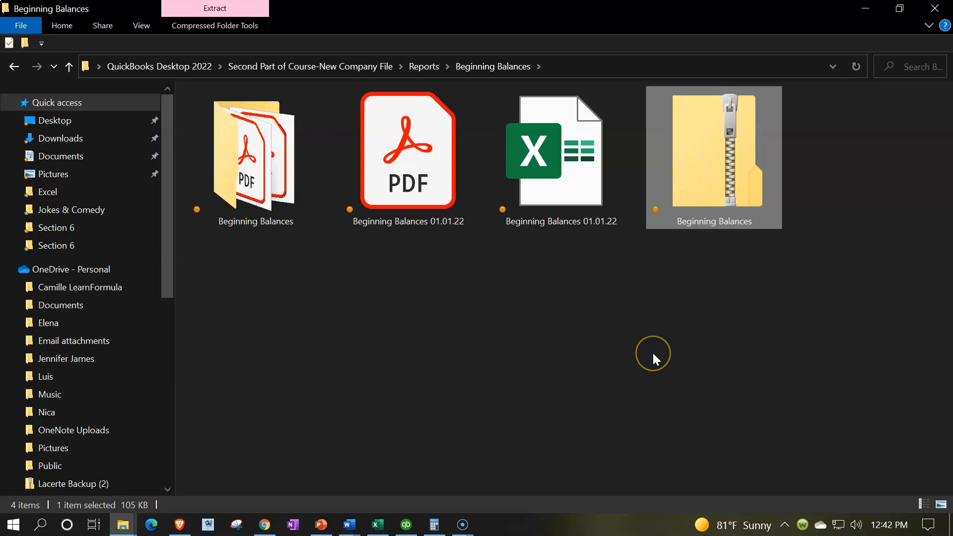
Open the Beginning Balances 01.01.22 PDF in Acrobat Reader and review its Balance Sheet, Trial Balance and Transaction List by Date pages.
click(427, 177)
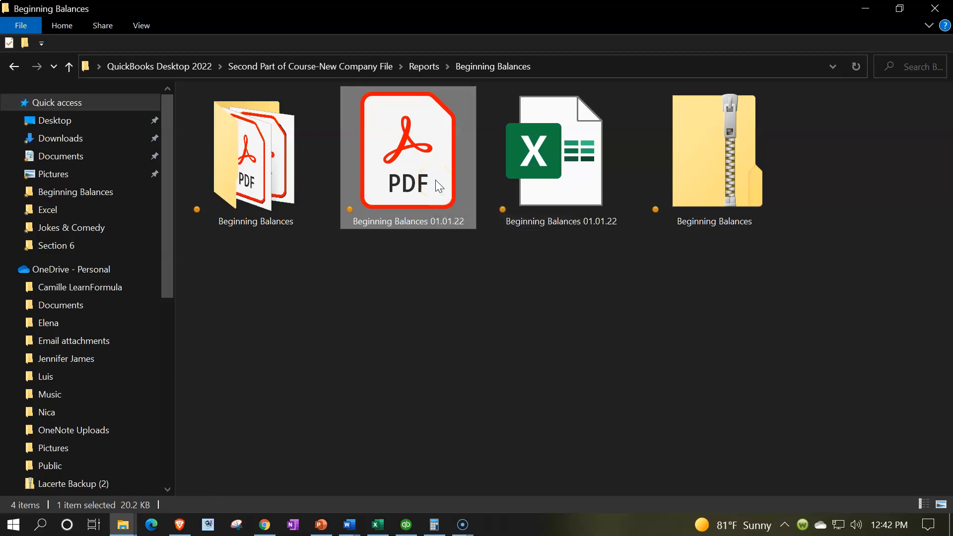
double_click(436, 181)
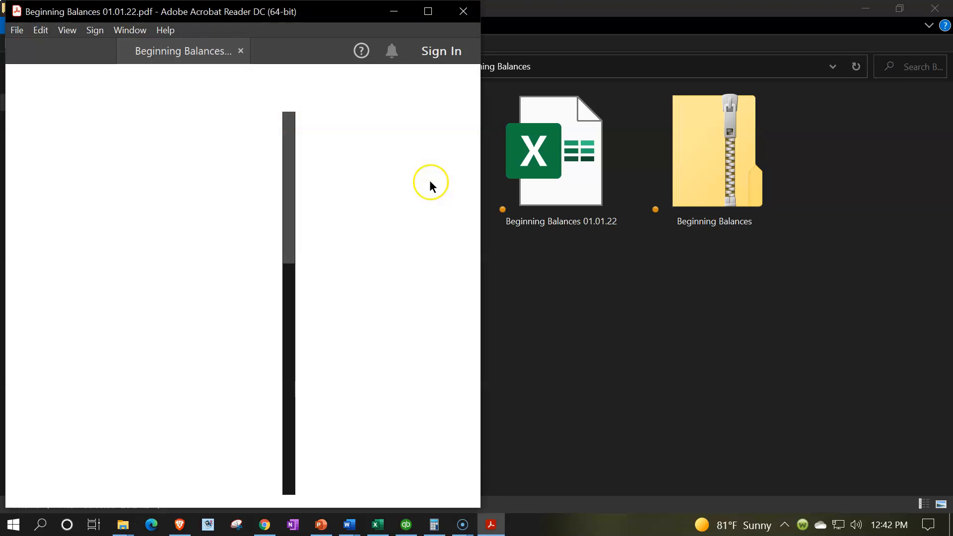
click(429, 11)
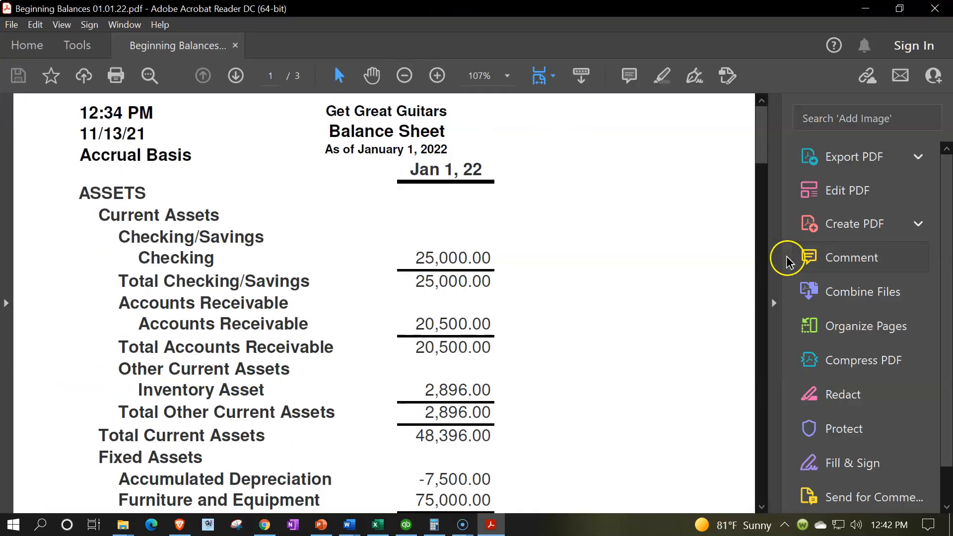
scroll(474, 370, down, 5)
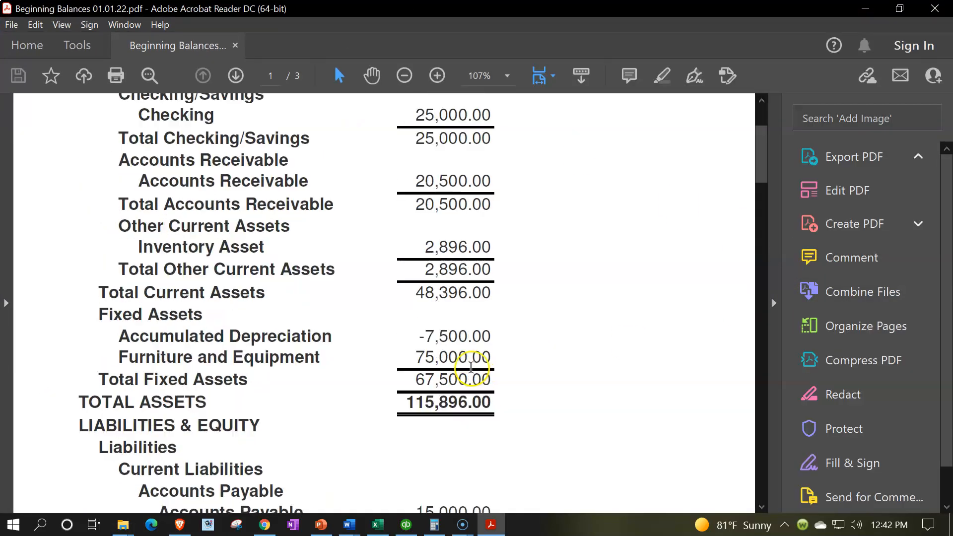
scroll(471, 368, down, 9)
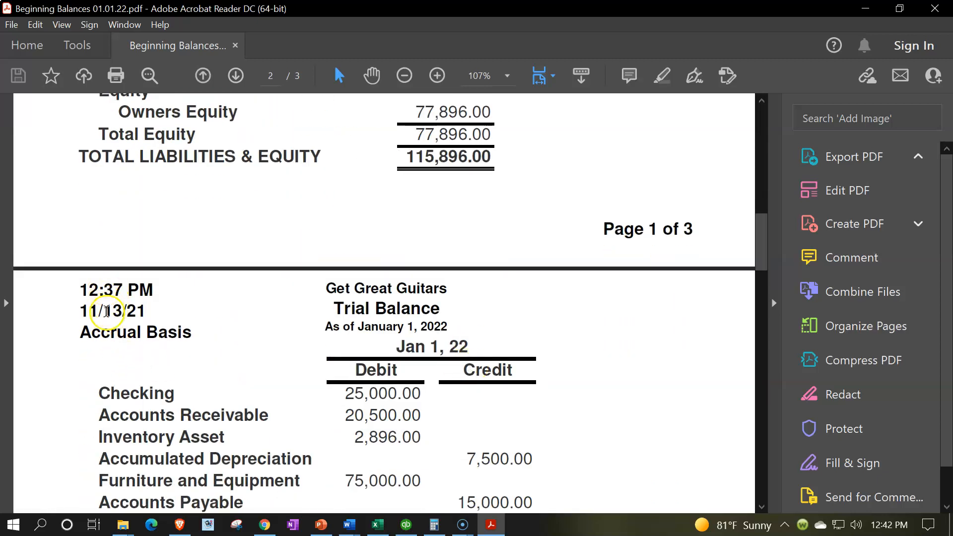
scroll(208, 323, down, 1)
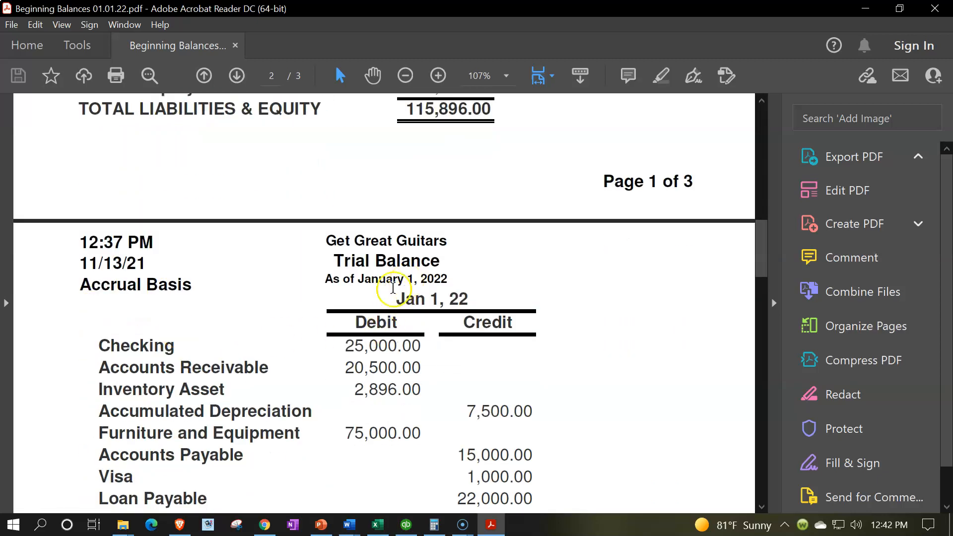
scroll(366, 298, down, 7)
scroll(365, 300, down, 3)
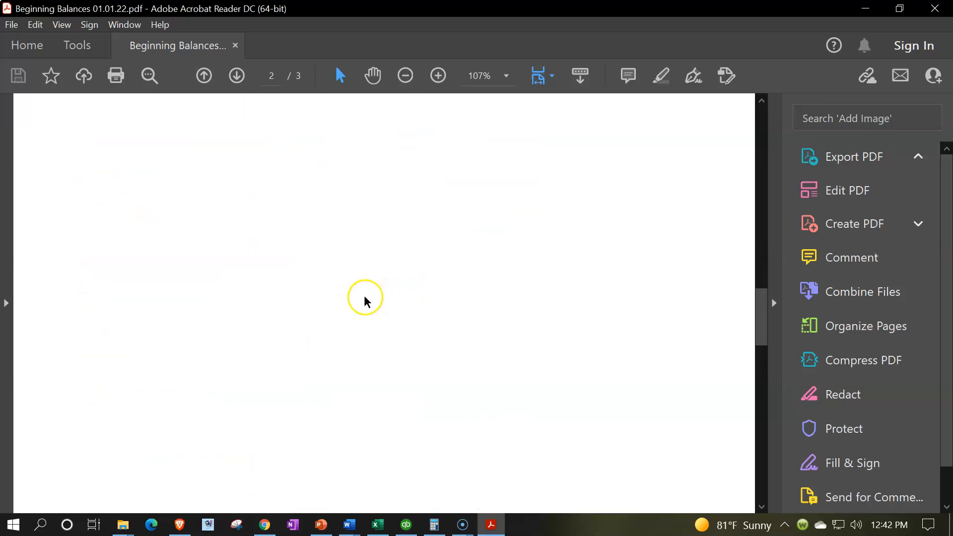
ctrl+scroll(364, 294, down, 2)
scroll(362, 291, down, 7)
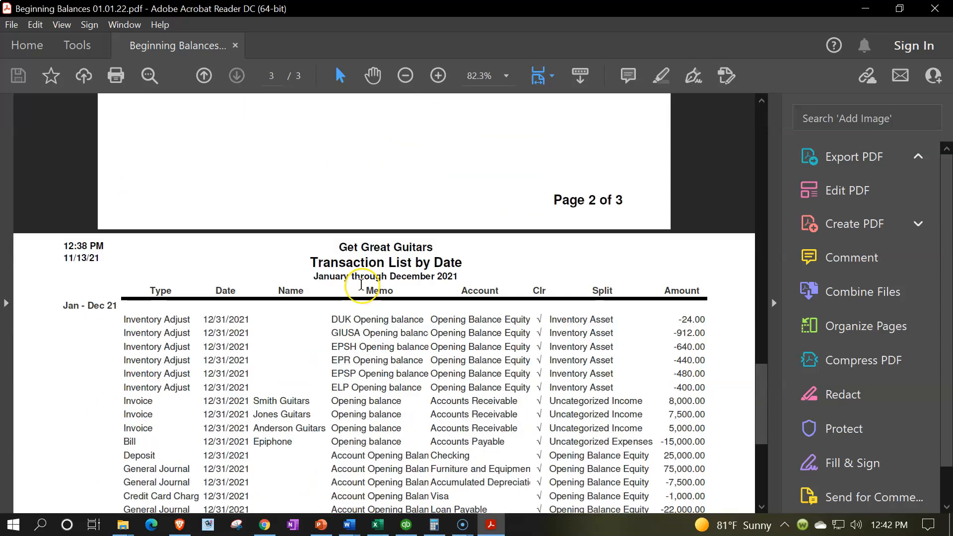